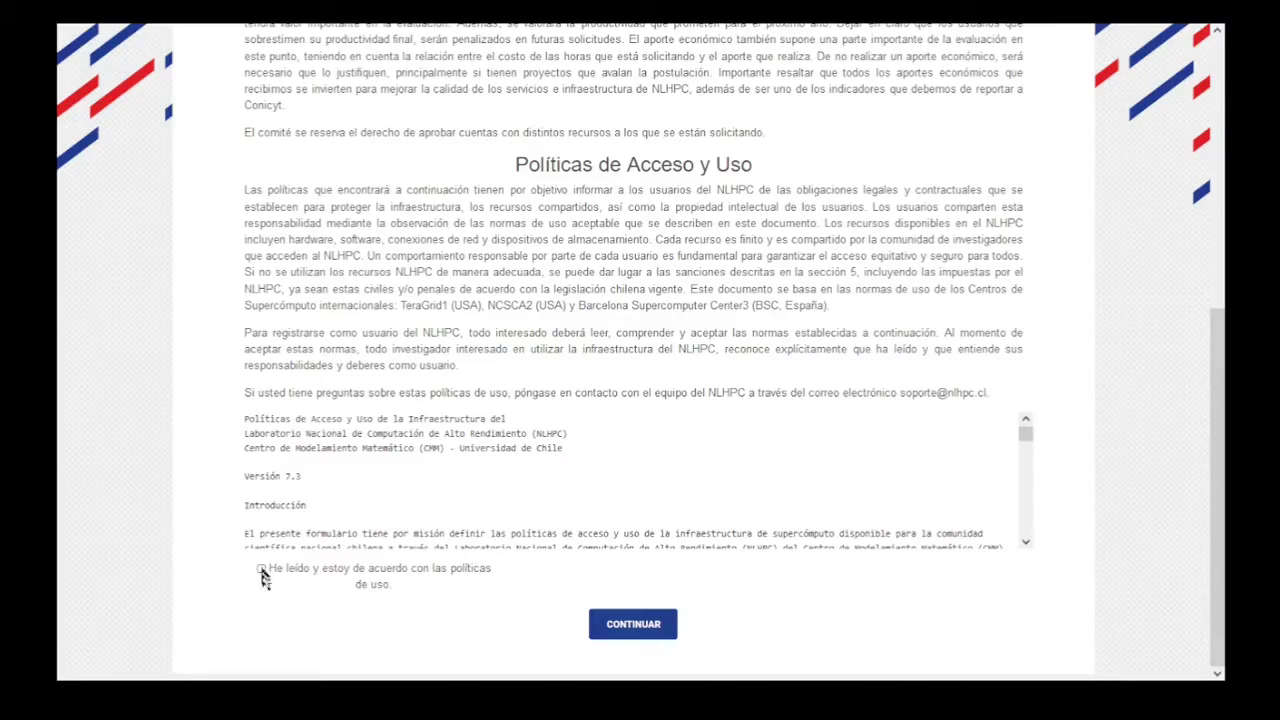
# Tick 'He leído y estoy de acuerdo con las políticas de uso' and continue to Datos Generales.
pyautogui.click(262, 569)
pyautogui.click(619, 630)
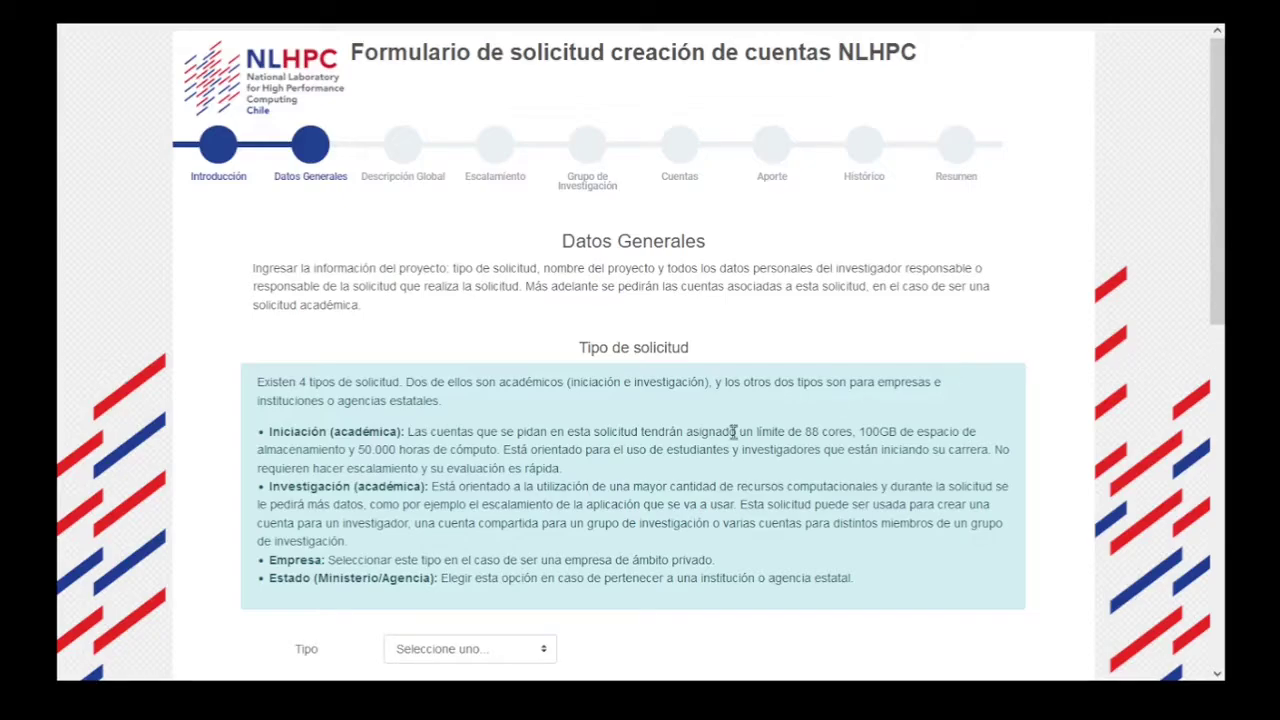
# Set Tipo to Investigación and enter 'Proyecto investigación' as Nombre Proyecto.
pyautogui.scroll(-2, 733, 480)
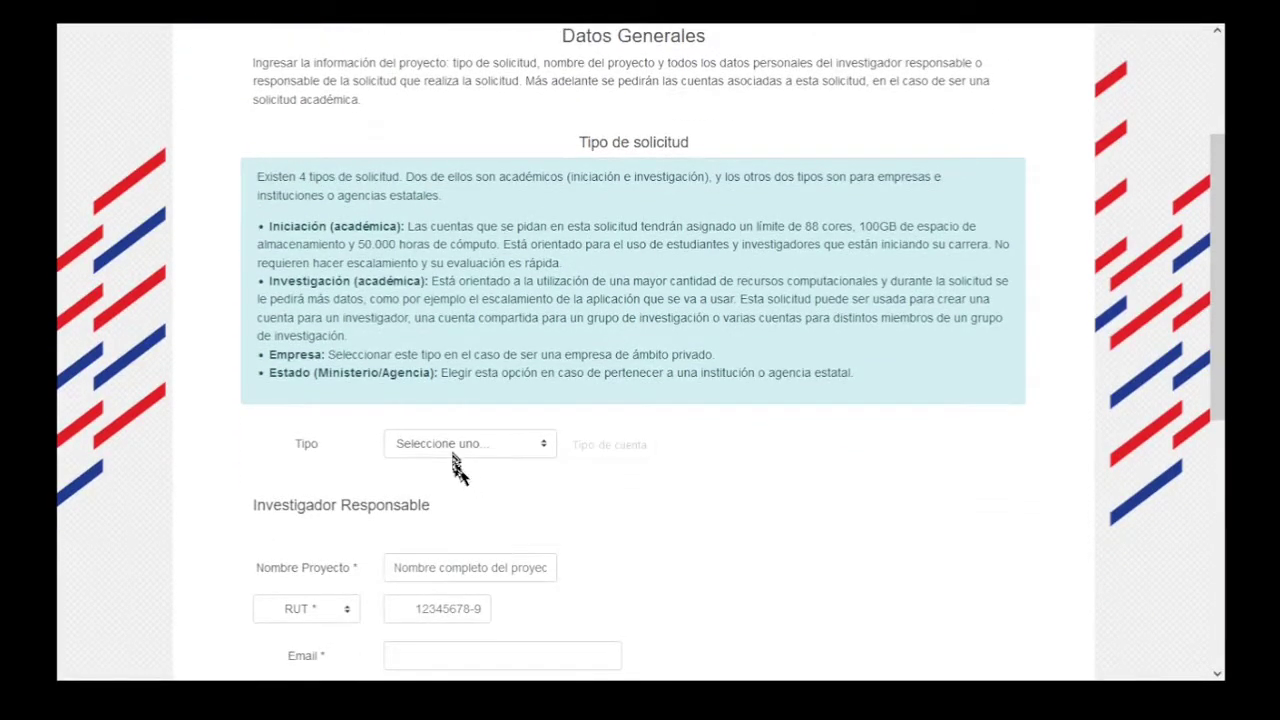
pyautogui.click(455, 452)
pyautogui.click(457, 516)
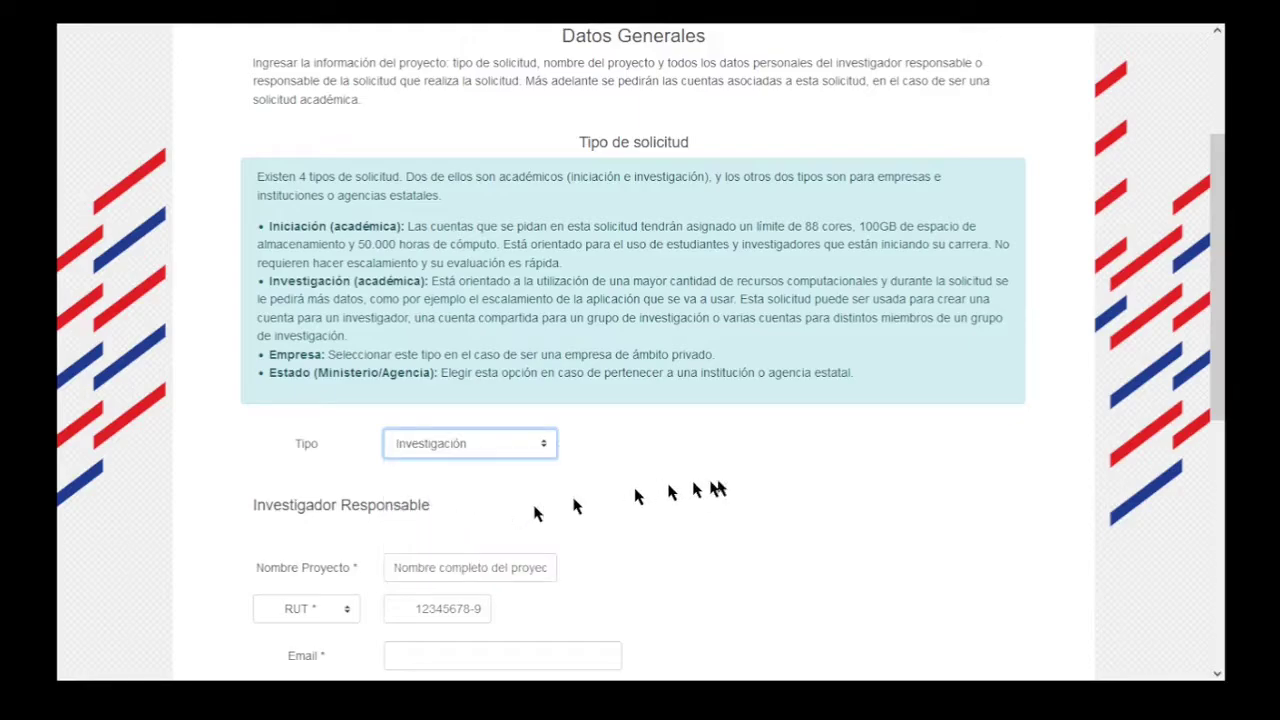
pyautogui.click(525, 568)
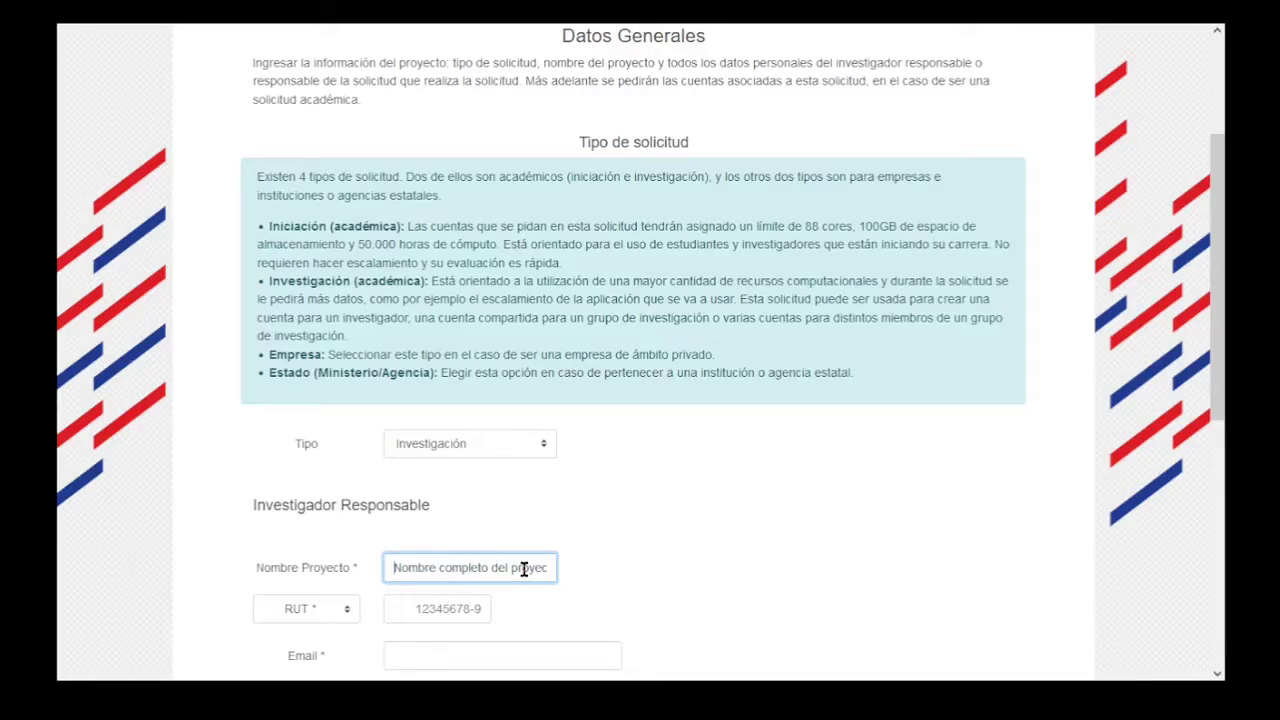
pyautogui.write('Pro')
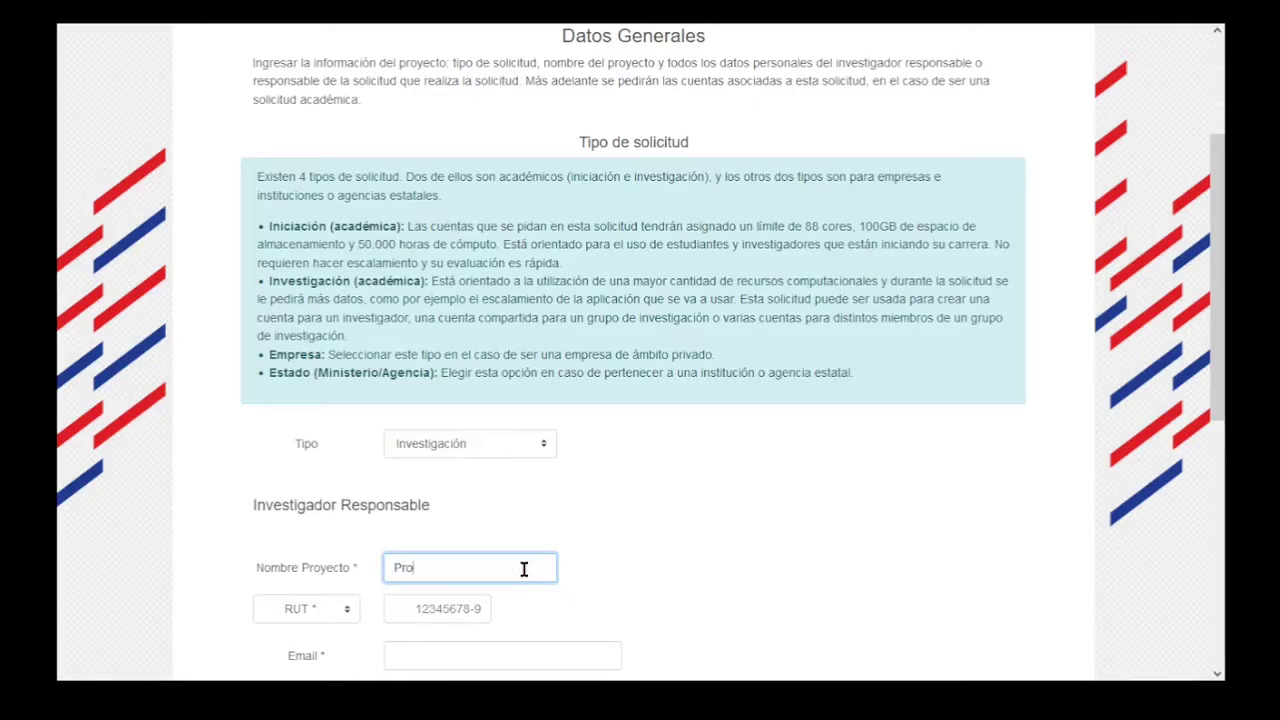
pyautogui.write('yecto investigación')
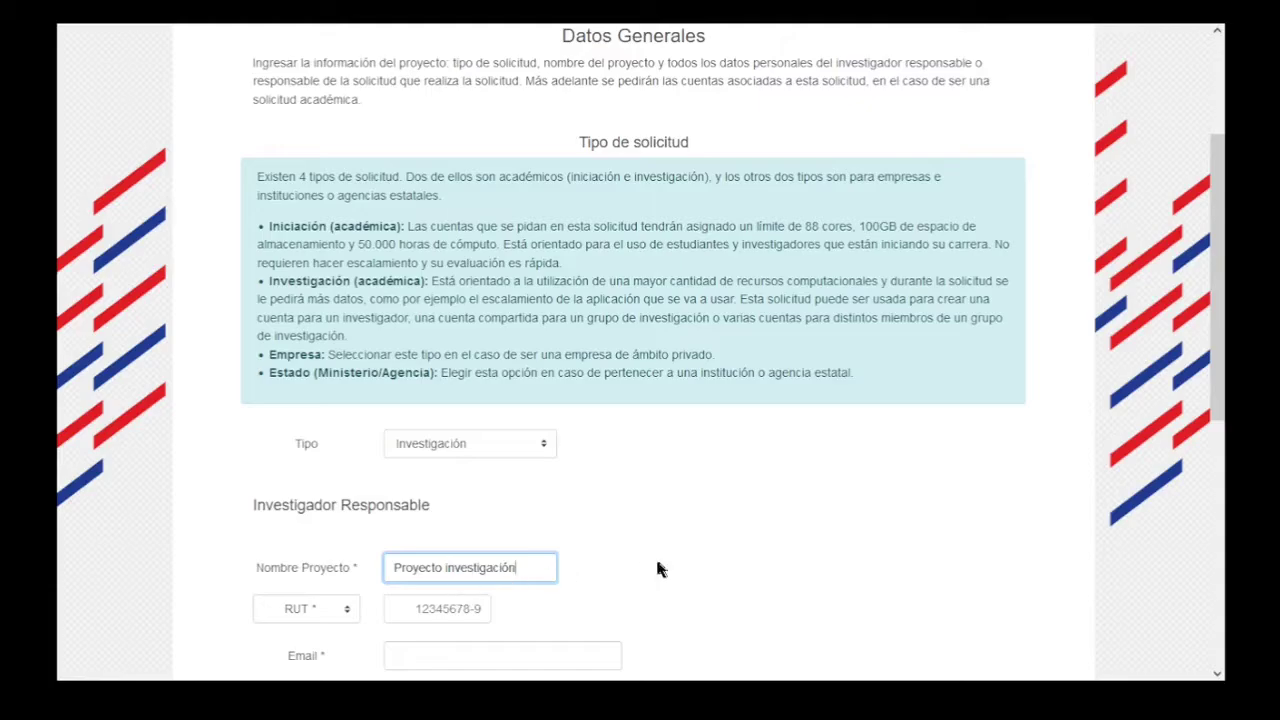
pyautogui.click(617, 565)
pyautogui.scroll(-1, 618, 540)
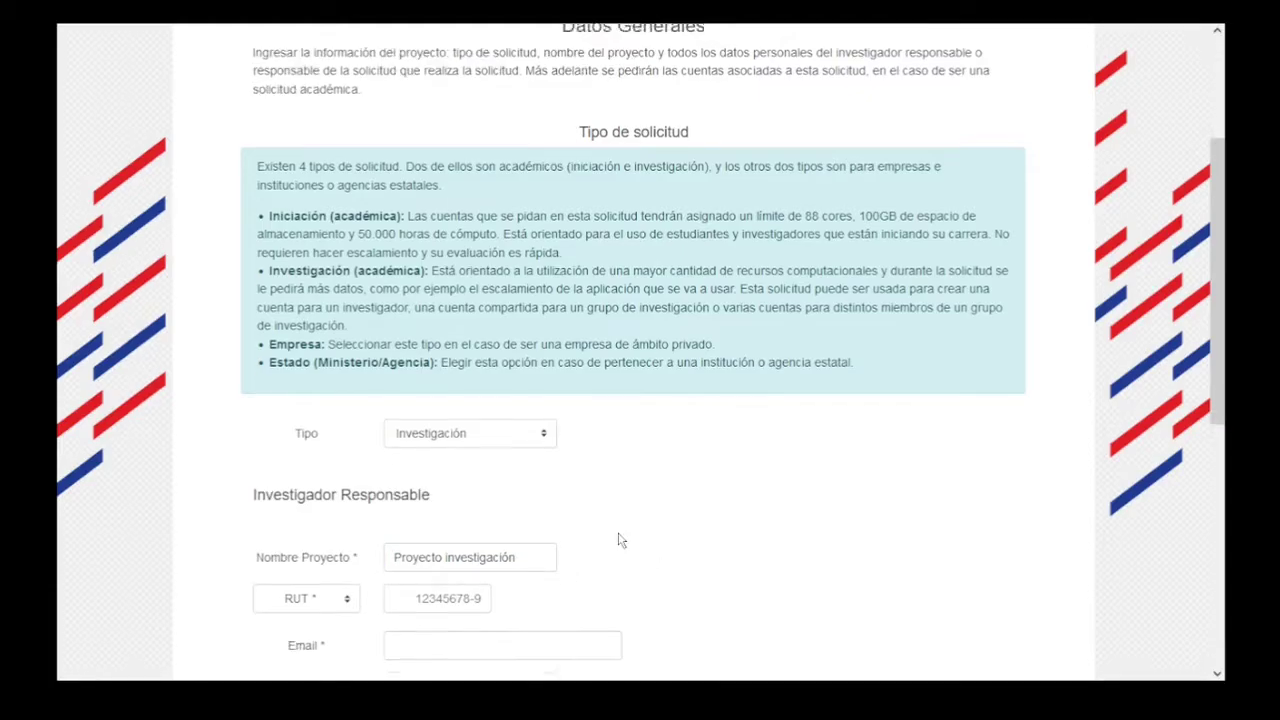
pyautogui.scroll(-1, 618, 540)
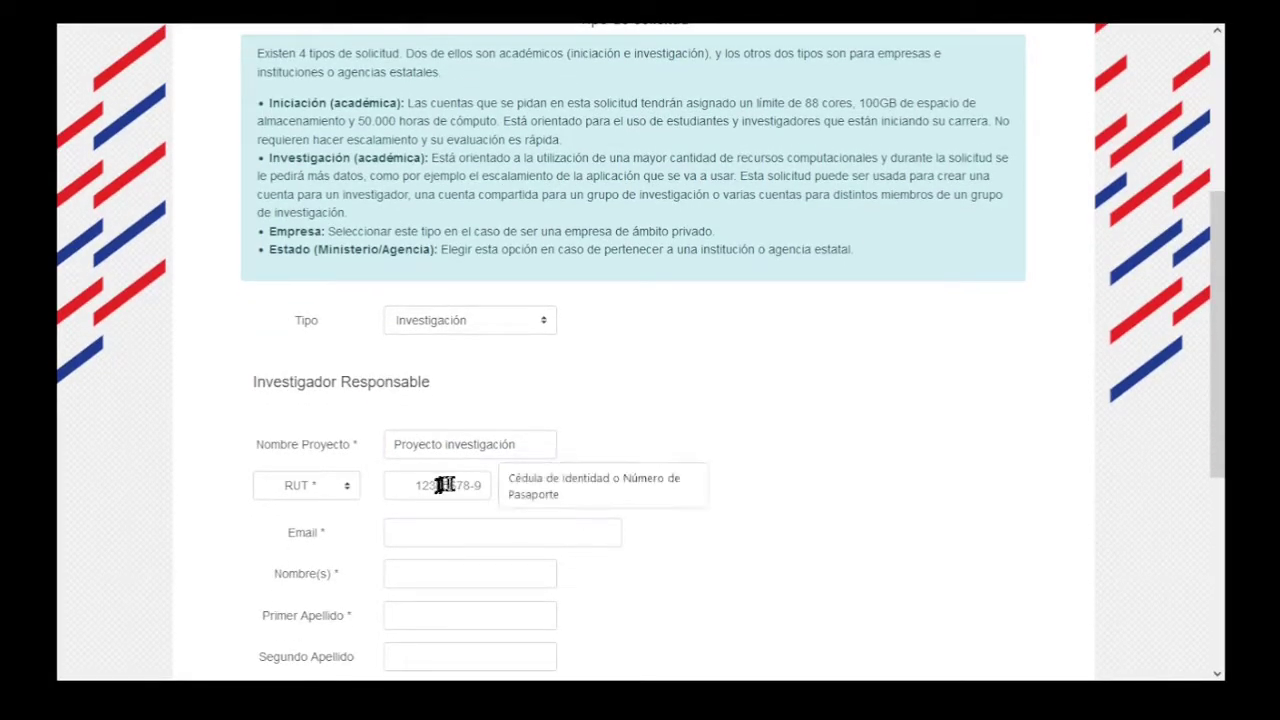
# Keep RUT as document type, paste the investigator's RUT and enter their e-mail address.
pyautogui.click(299, 486)
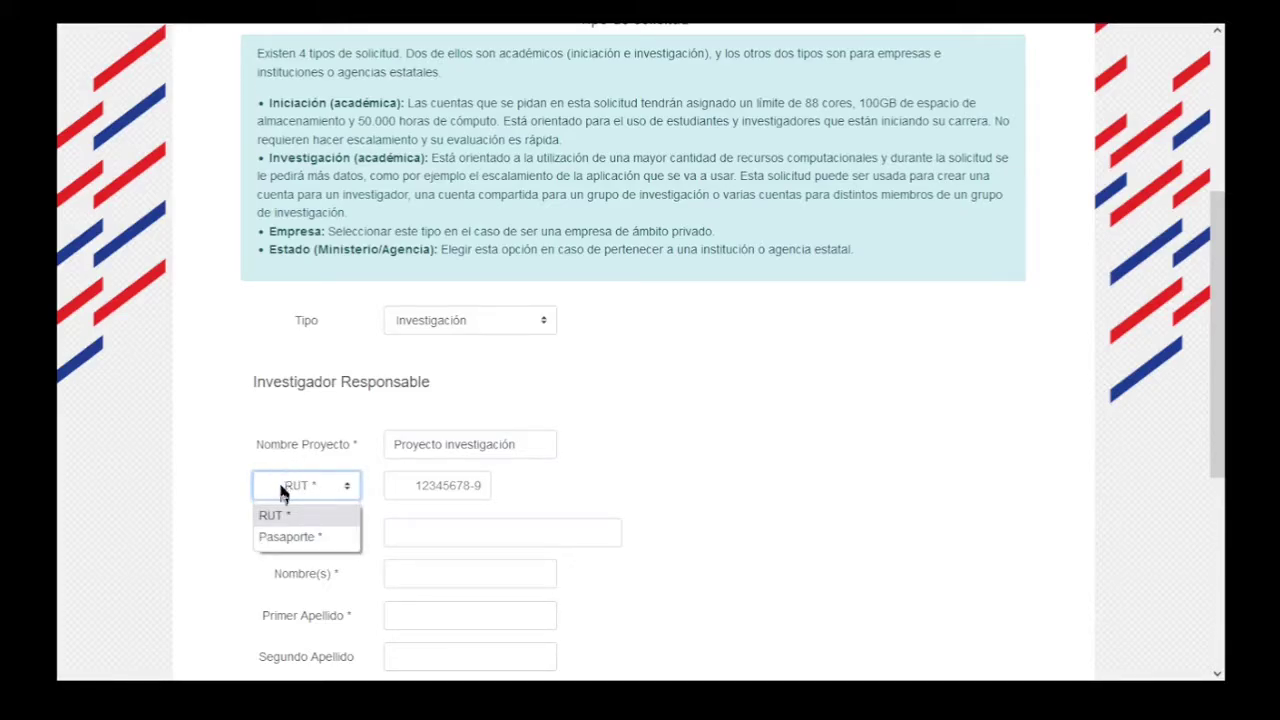
pyautogui.click(284, 499)
pyautogui.click(420, 487)
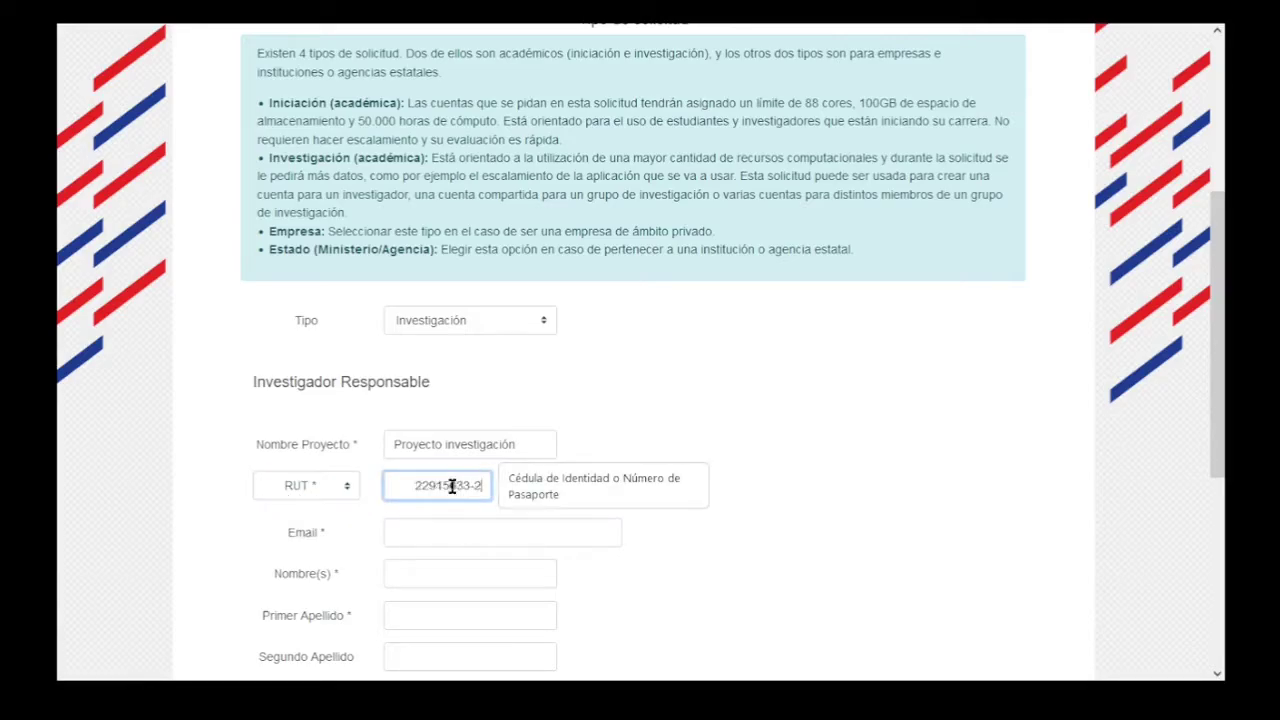
pyautogui.press('Tab')
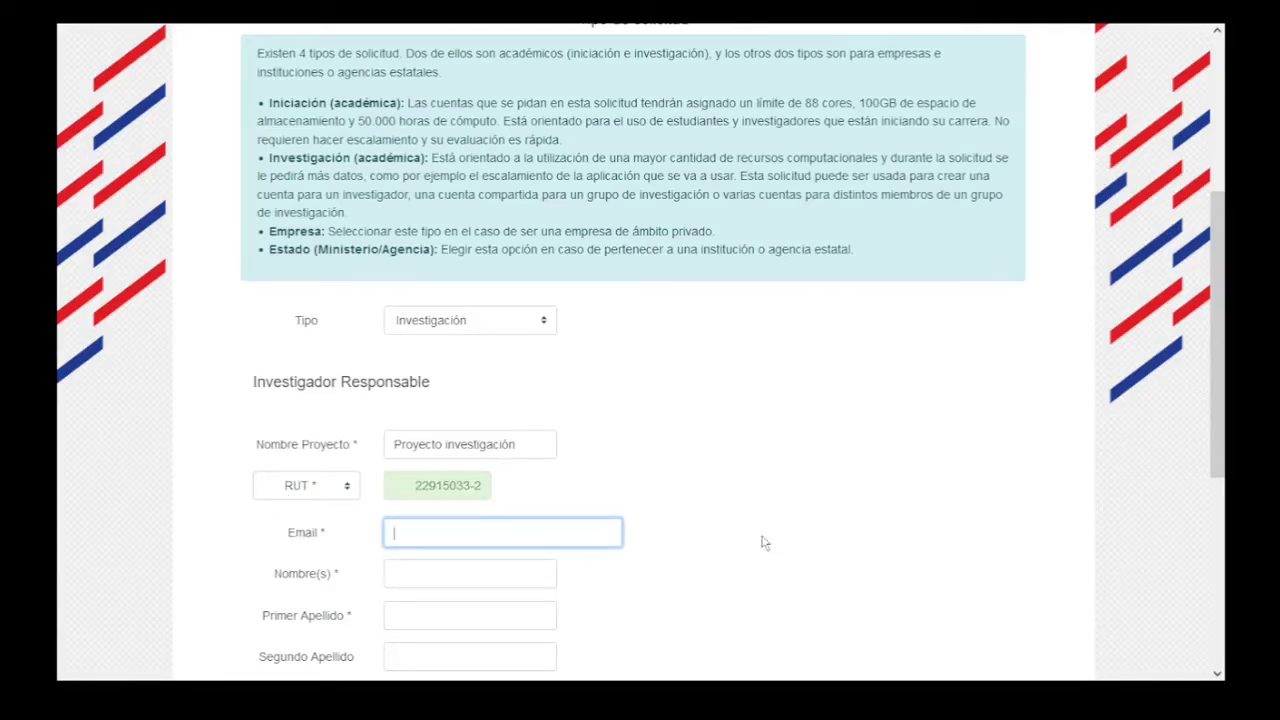
pyautogui.press('Tab')
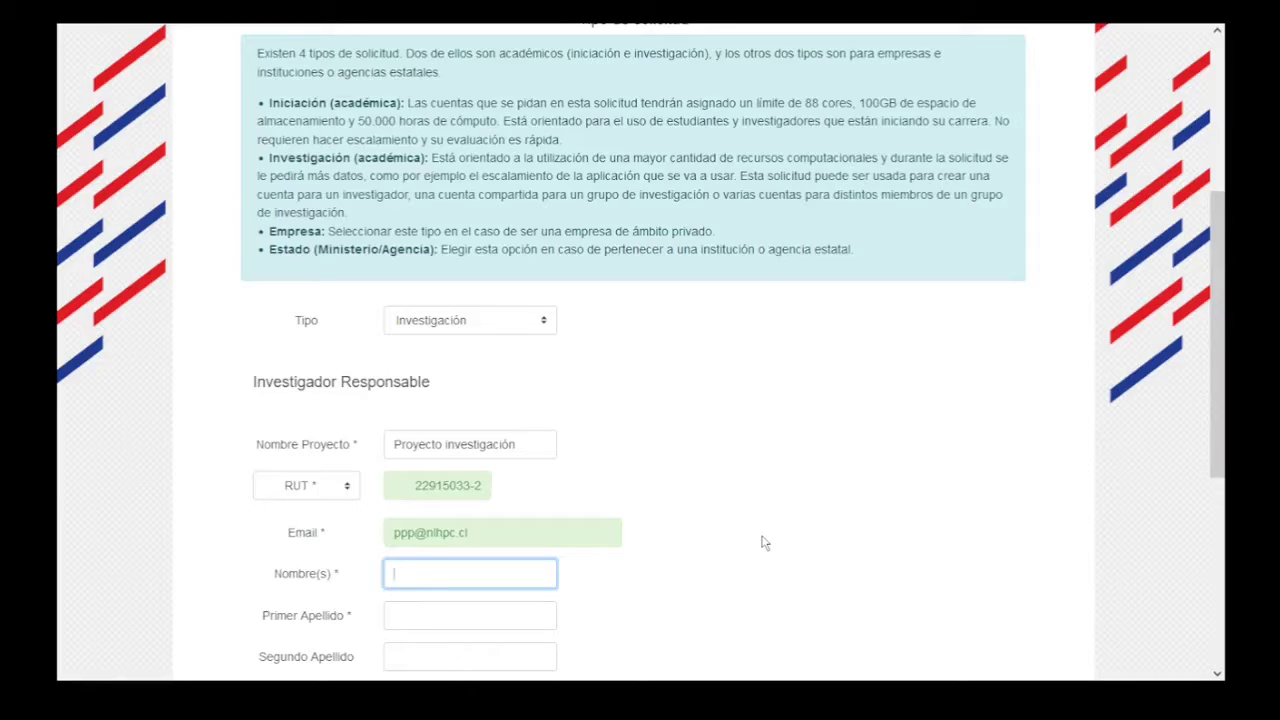
# Enter the investigator's first name, both surnames, and replace the sample phone number.
pyautogui.write('Pedro')
pyautogui.press('Tab')
pyautogui.write('Per')
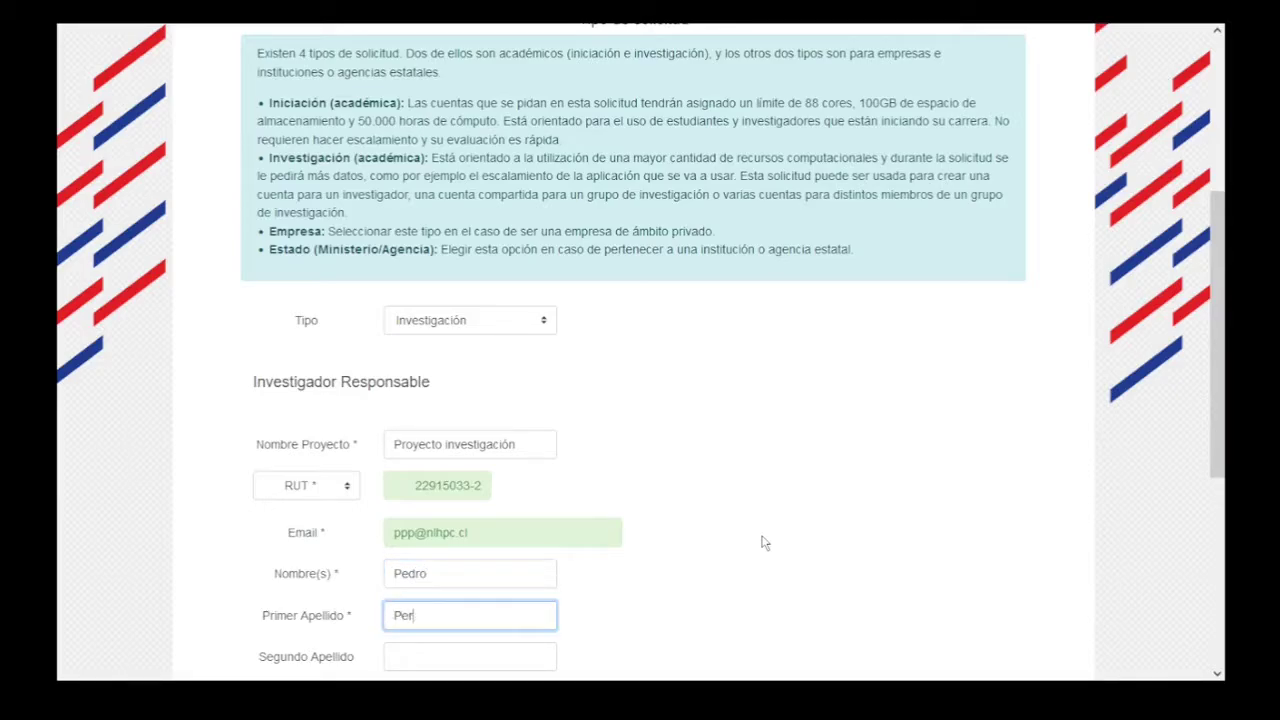
pyautogui.write('ez')
pyautogui.press('Tab')
pyautogui.write('P')
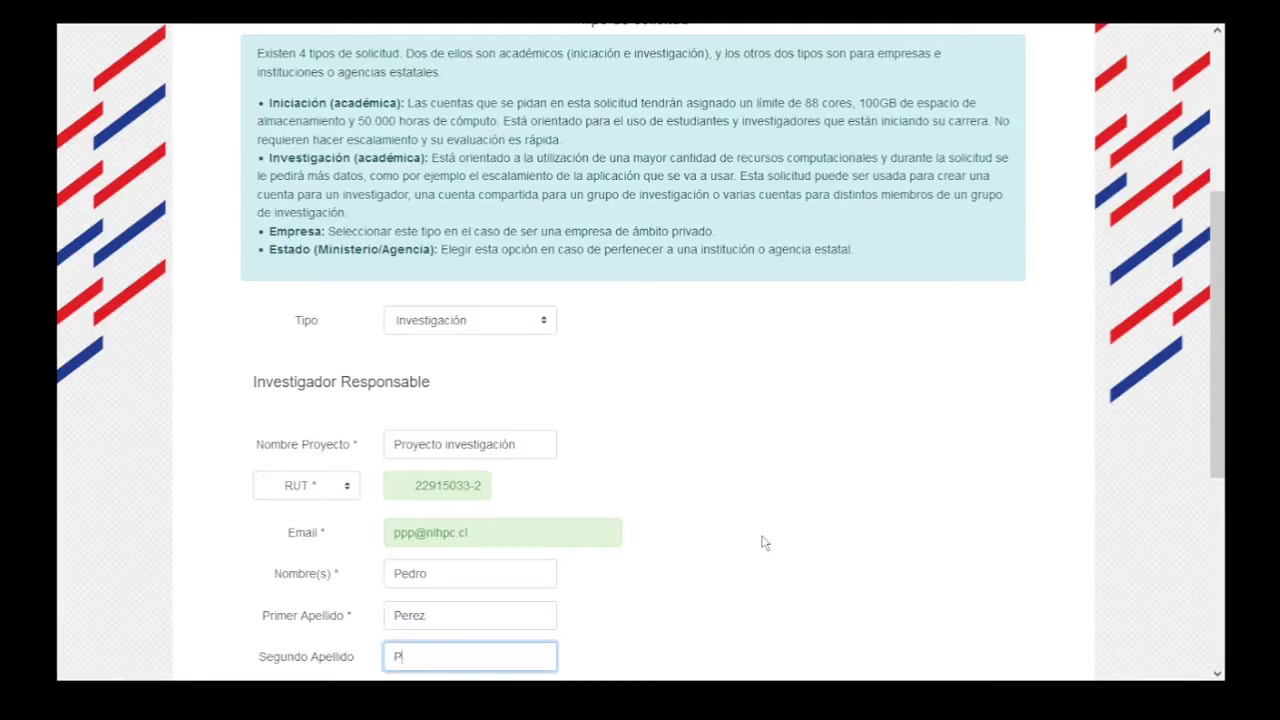
pyautogui.write('ereira')
pyautogui.press('Tab')
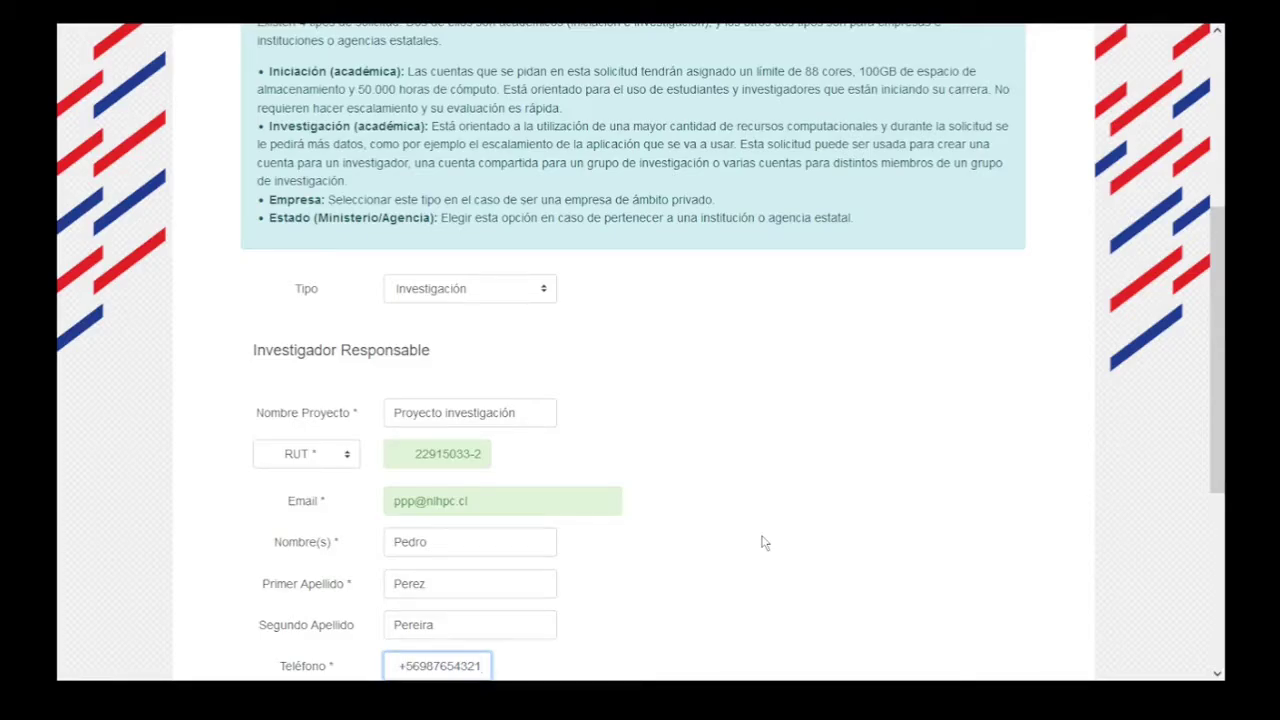
pyautogui.hotkey('ctrl', 'a')
pyautogui.press('BackSpace')
pyautogui.write('+56912345678')
pyautogui.press('Tab')
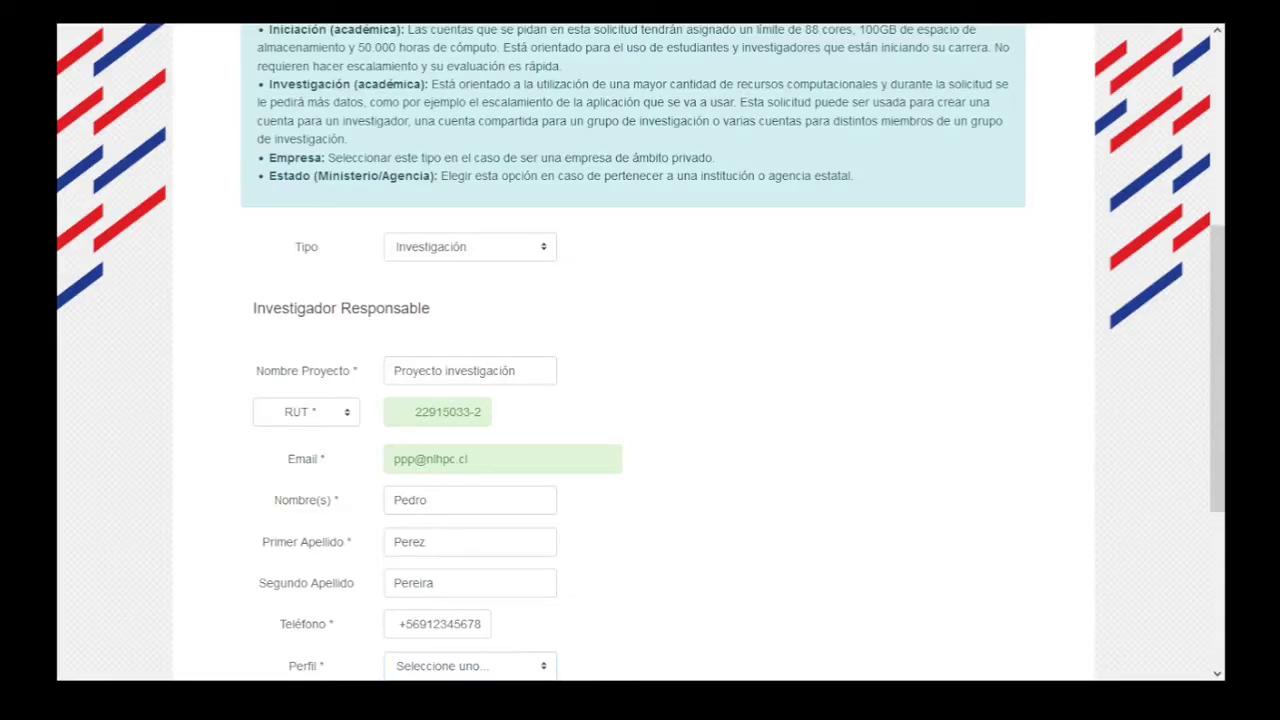
# Set the investigator's Perfil to Académico.
pyautogui.scroll(-3, 811, 451)
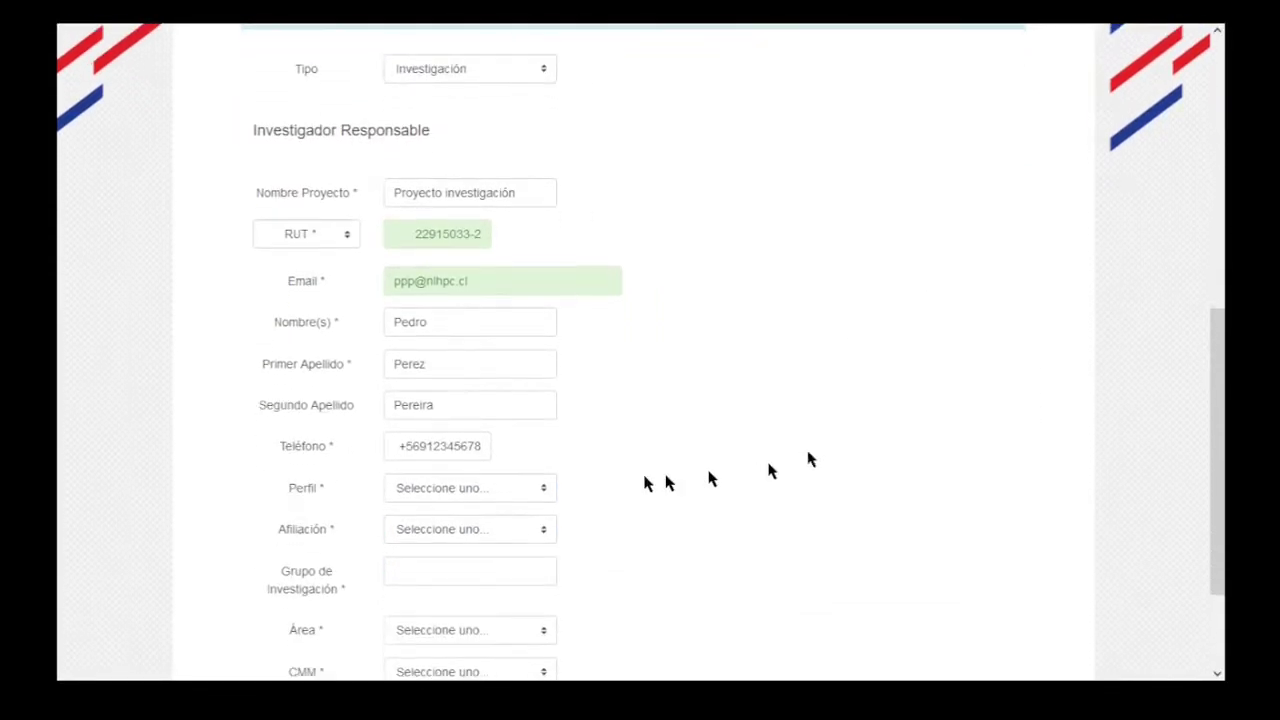
pyautogui.click(441, 492)
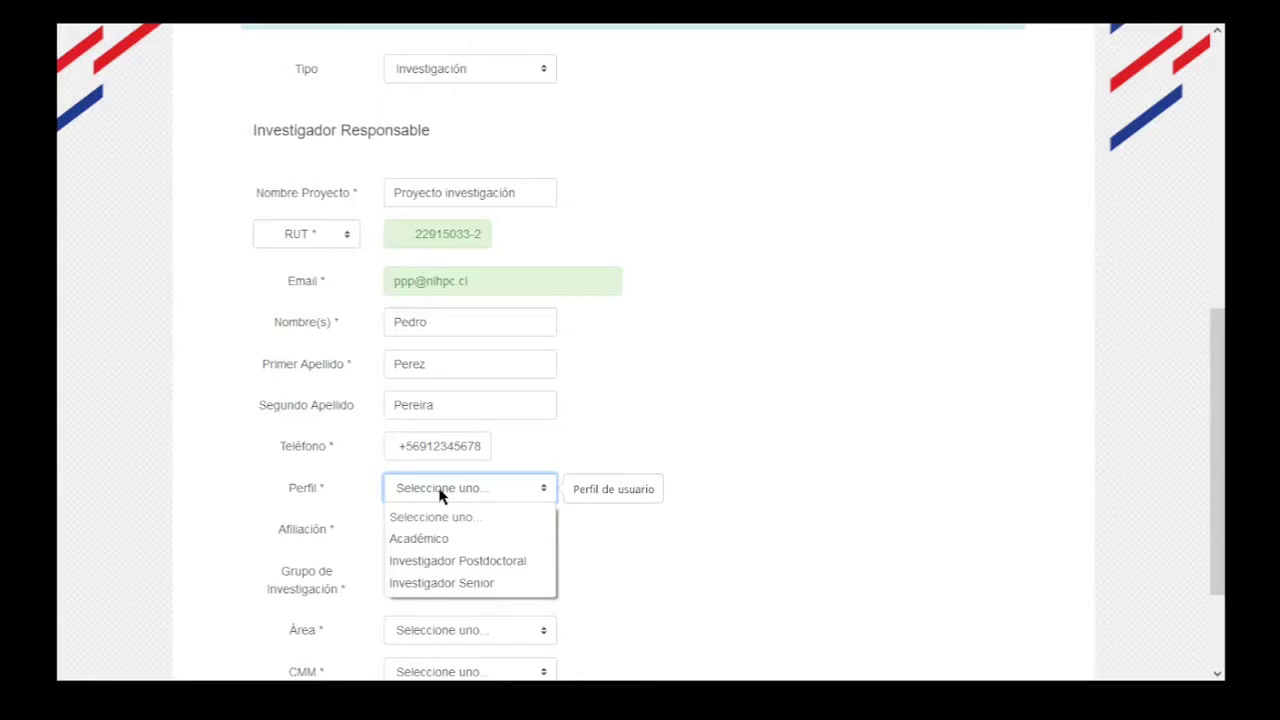
pyautogui.click(429, 538)
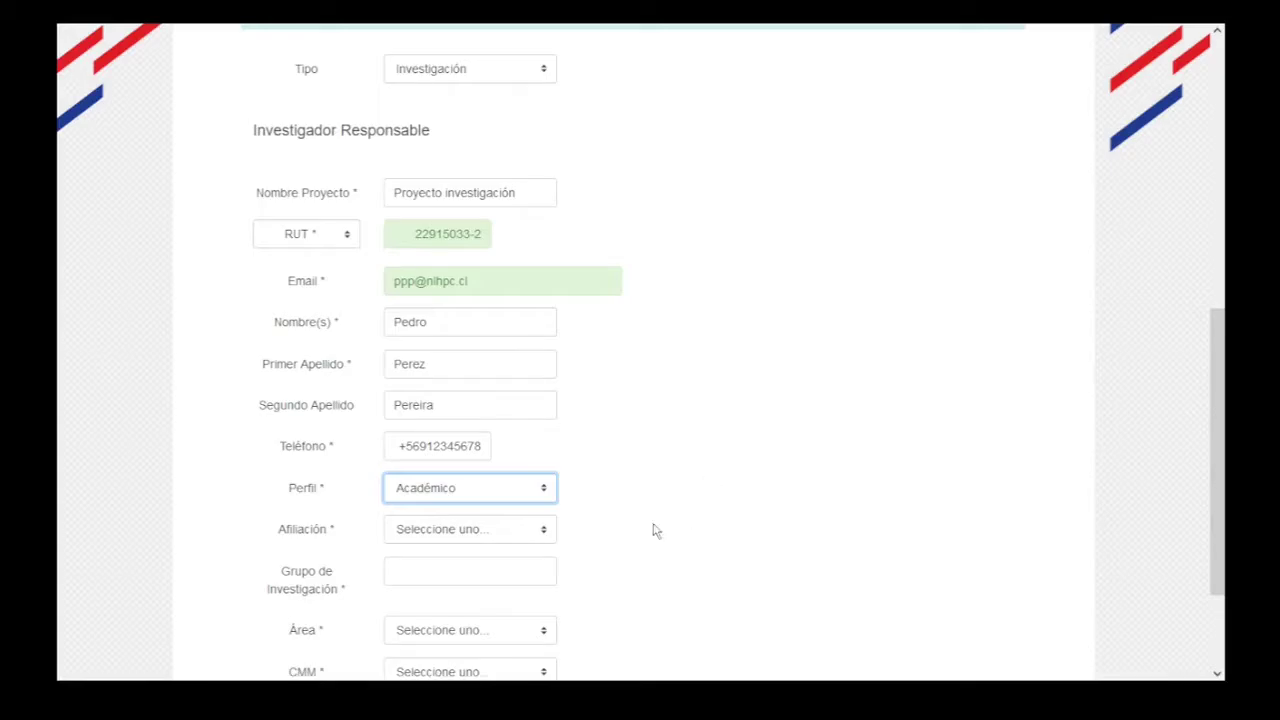
# Set Afiliación to Universidad Austral de Chile, correcting an initial pick of Otra.
pyautogui.moveTo(470, 538)
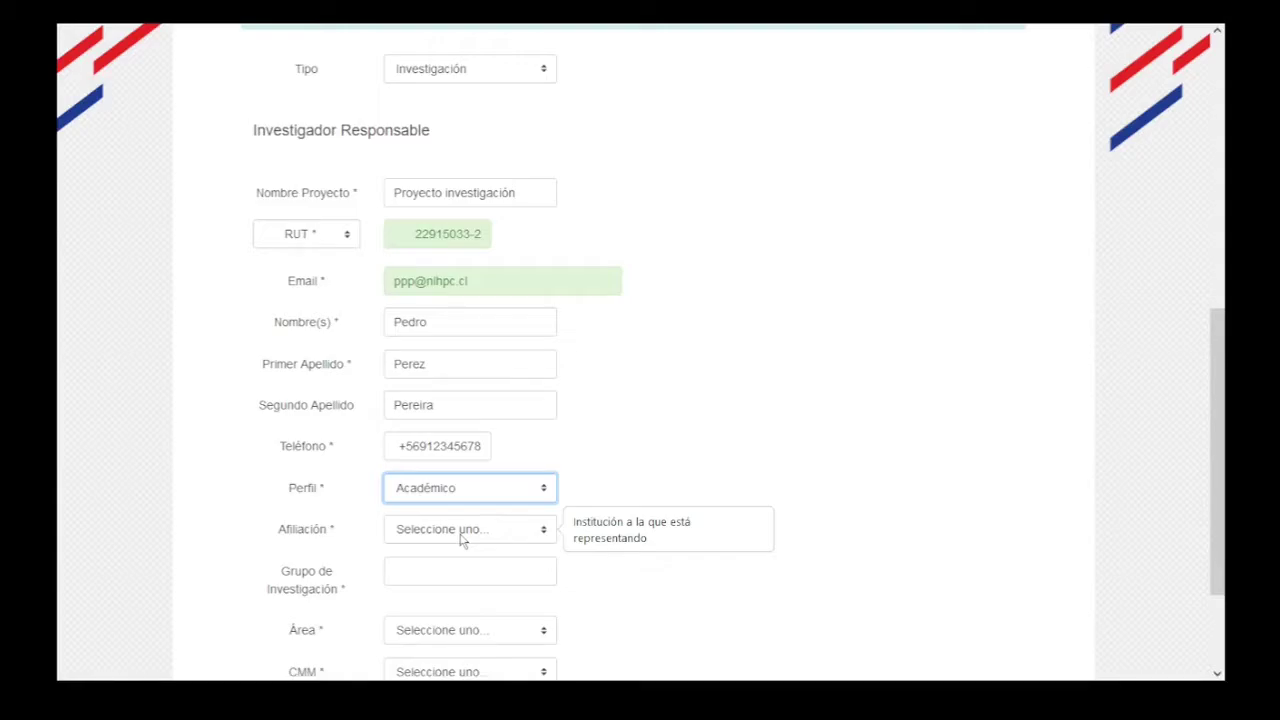
pyautogui.click(463, 538)
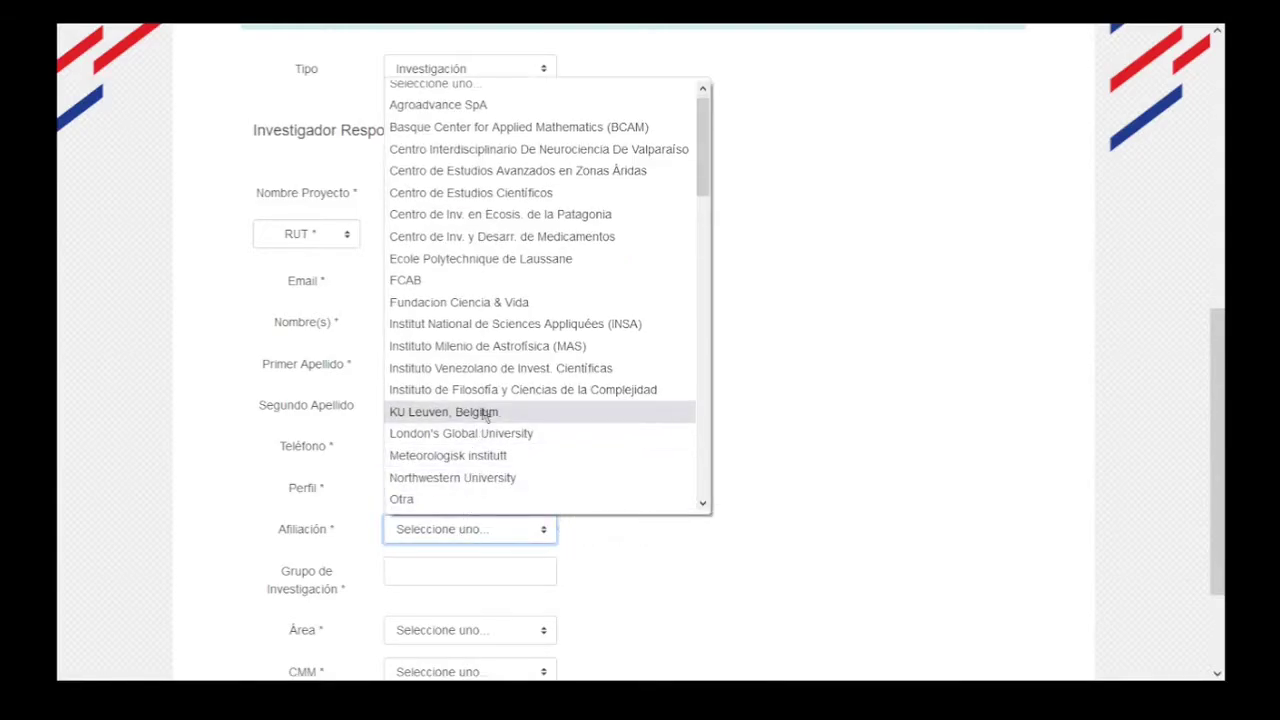
pyautogui.scroll(-3, 485, 415)
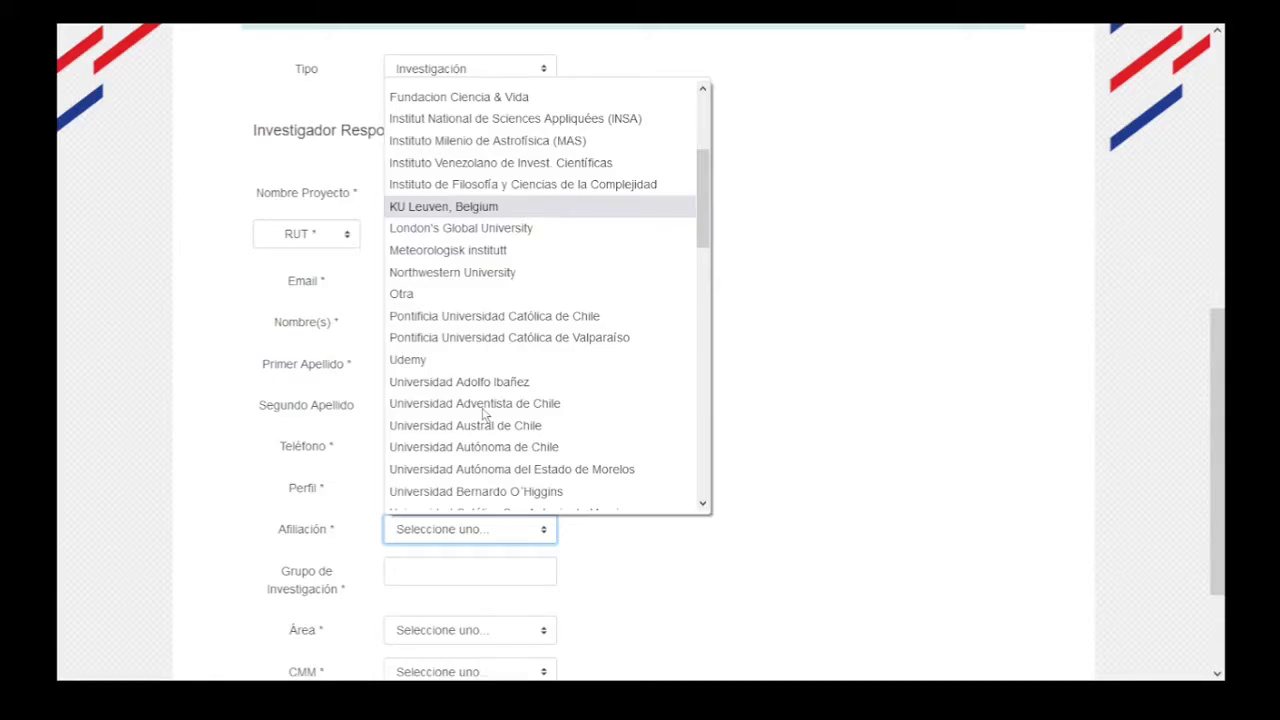
pyautogui.click(449, 296)
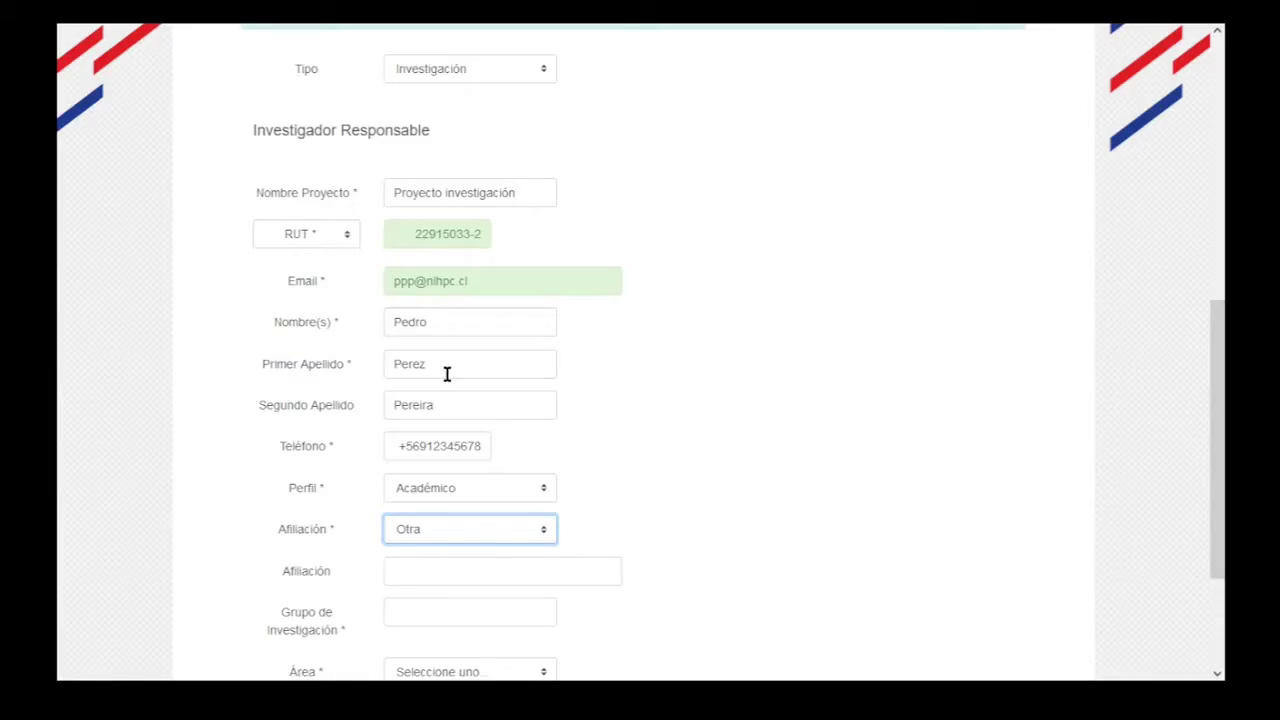
pyautogui.click(423, 531)
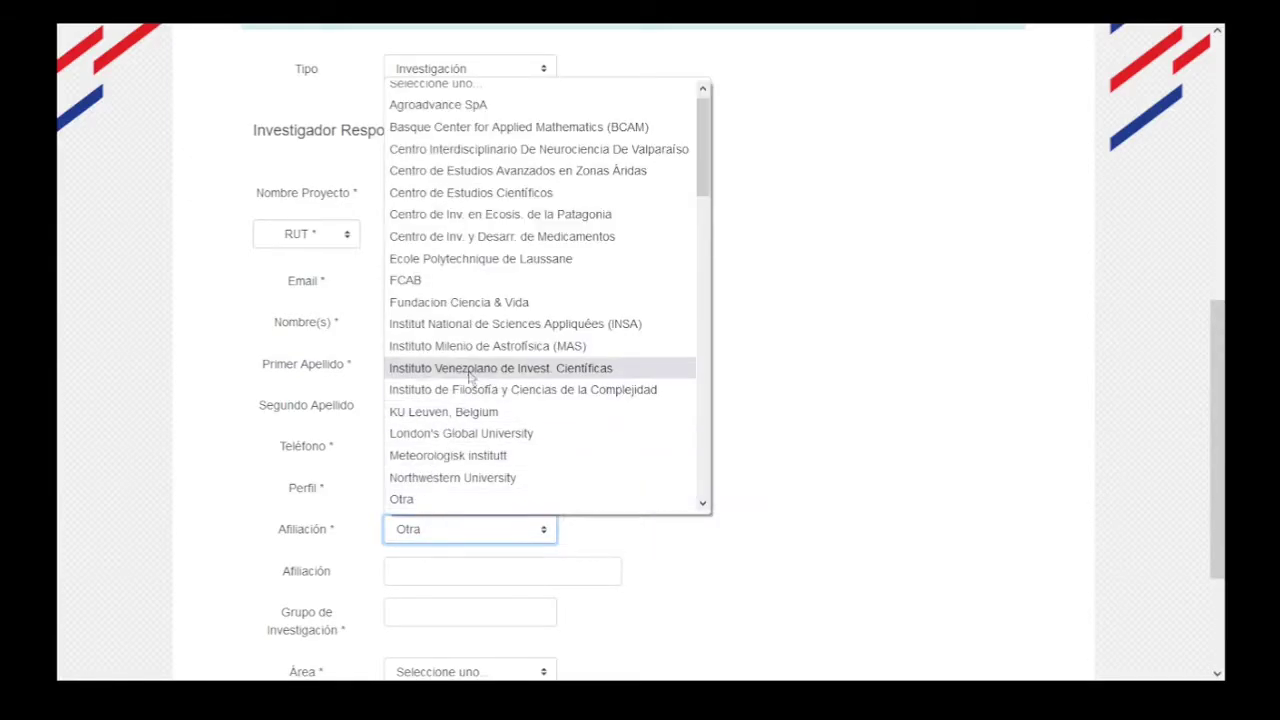
pyautogui.scroll(-5, 470, 375)
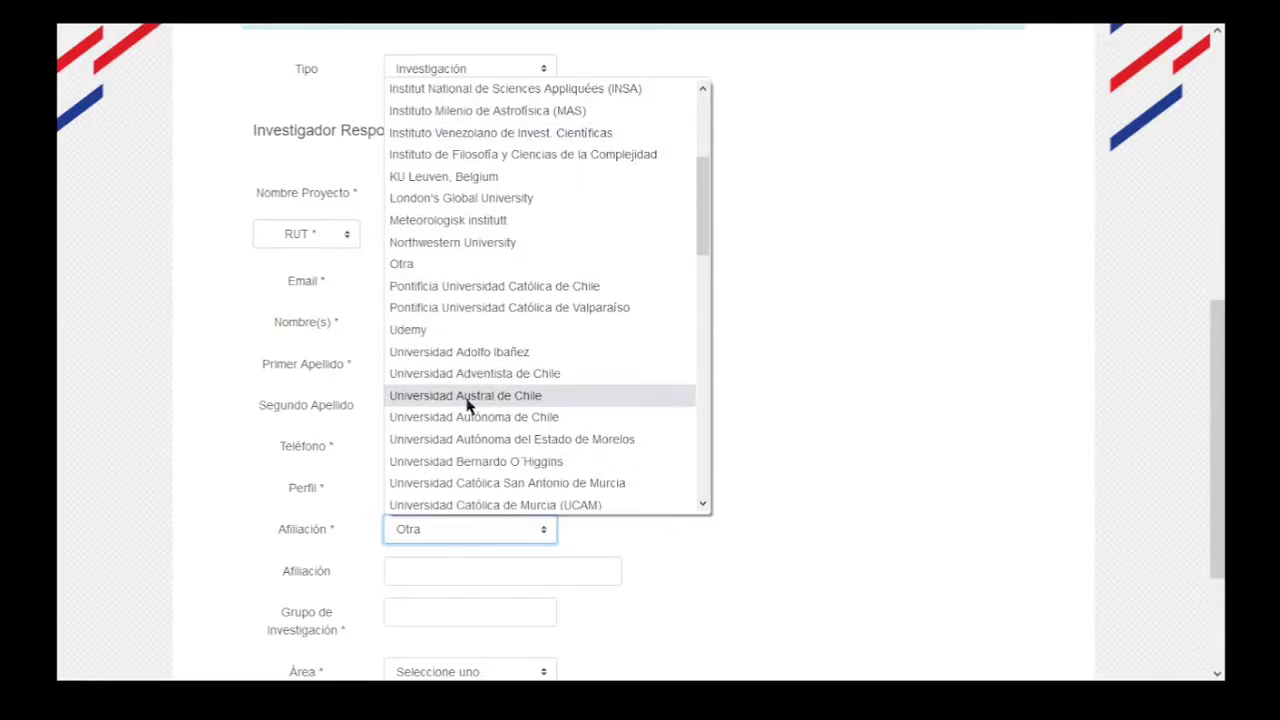
pyautogui.click(467, 396)
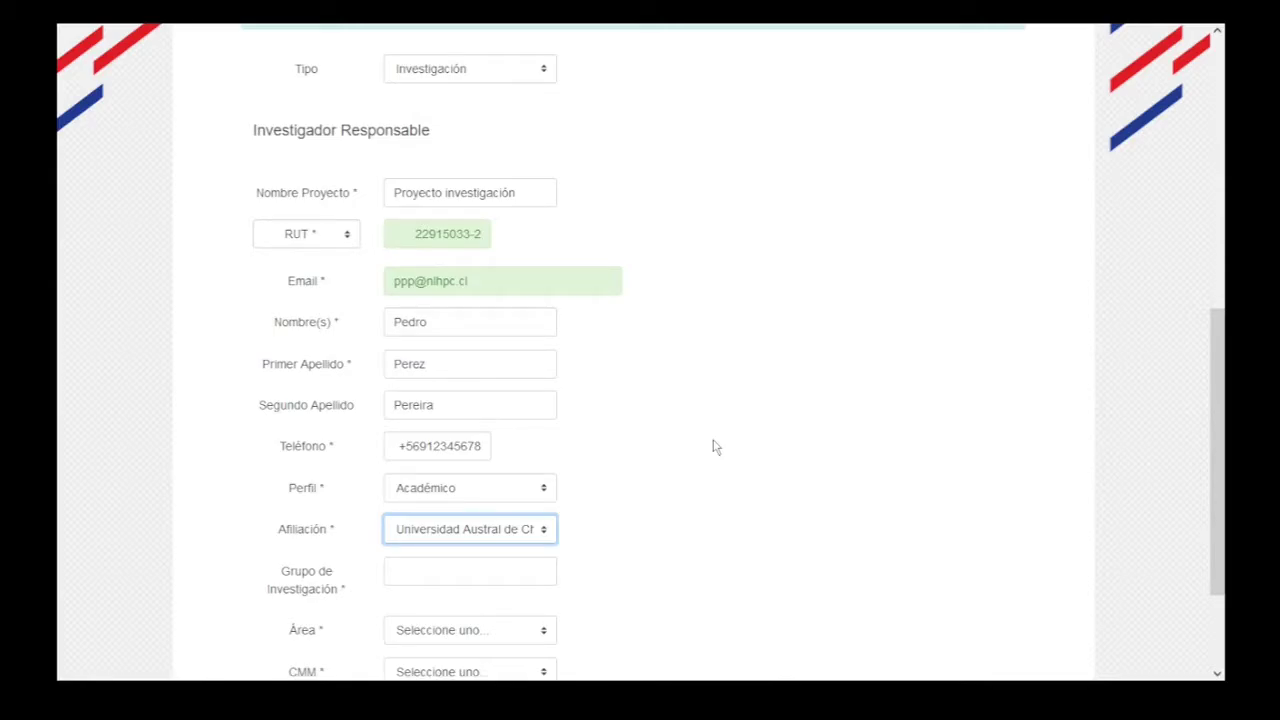
pyautogui.click(806, 456)
# Change Afiliación to Universidad de Chile and Facultad to Facultad de Medicina.
pyautogui.scroll(-2, 806, 456)
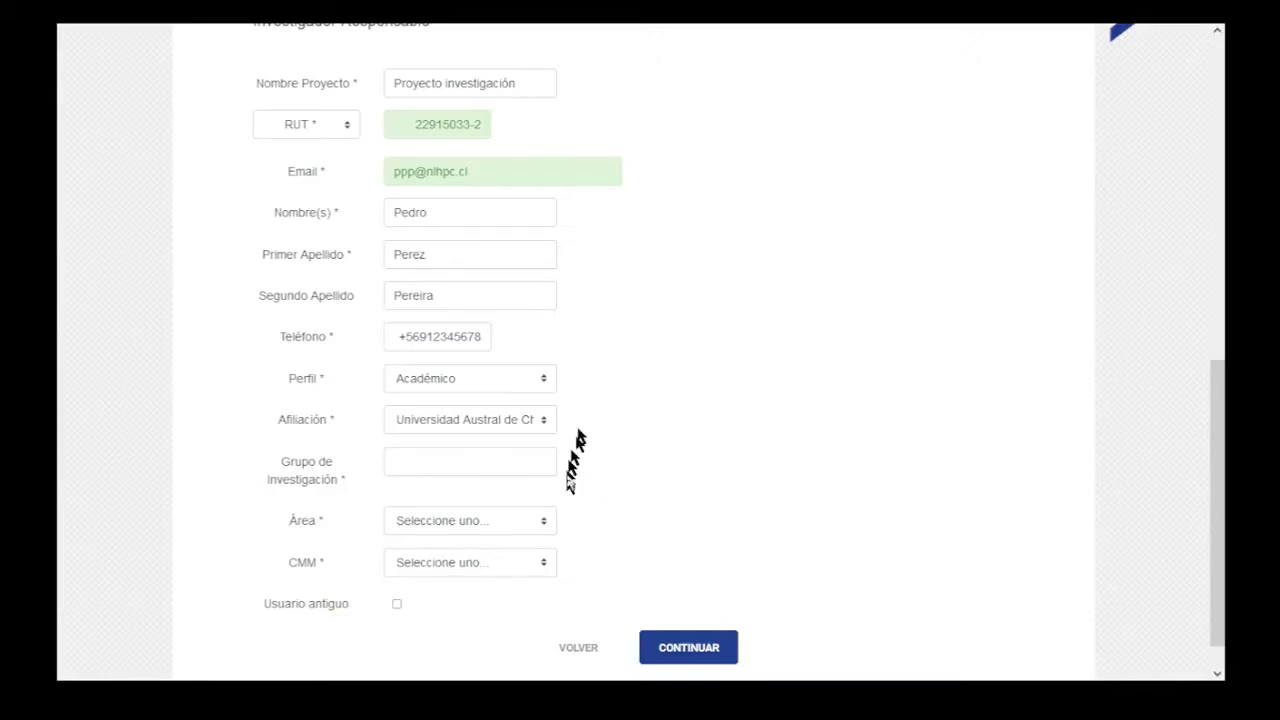
pyautogui.click(471, 422)
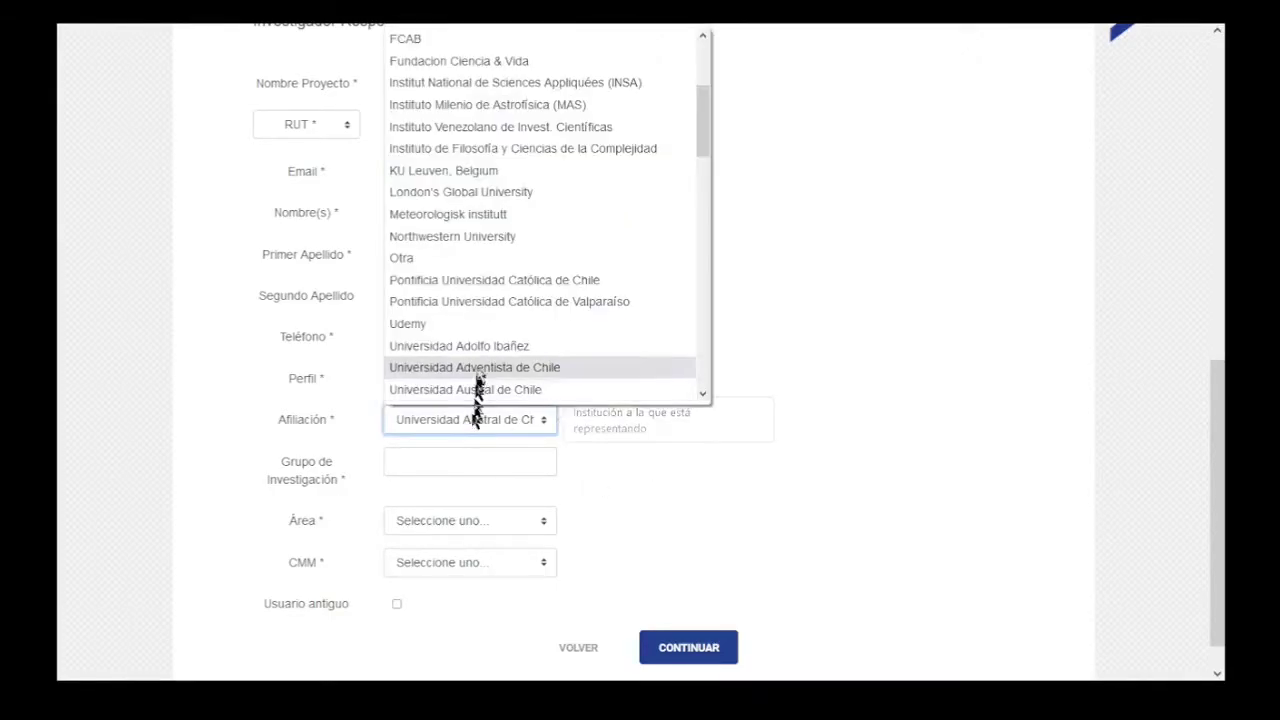
pyautogui.scroll(4, 481, 347)
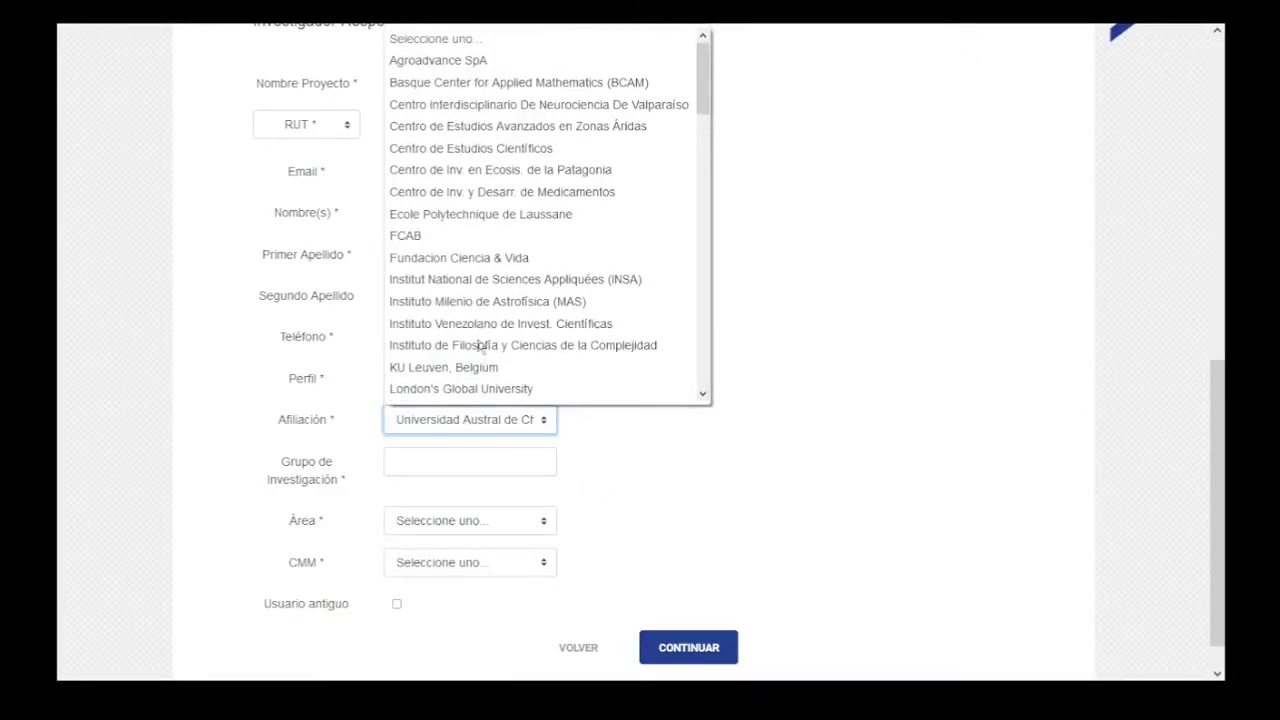
pyautogui.scroll(-6, 481, 347)
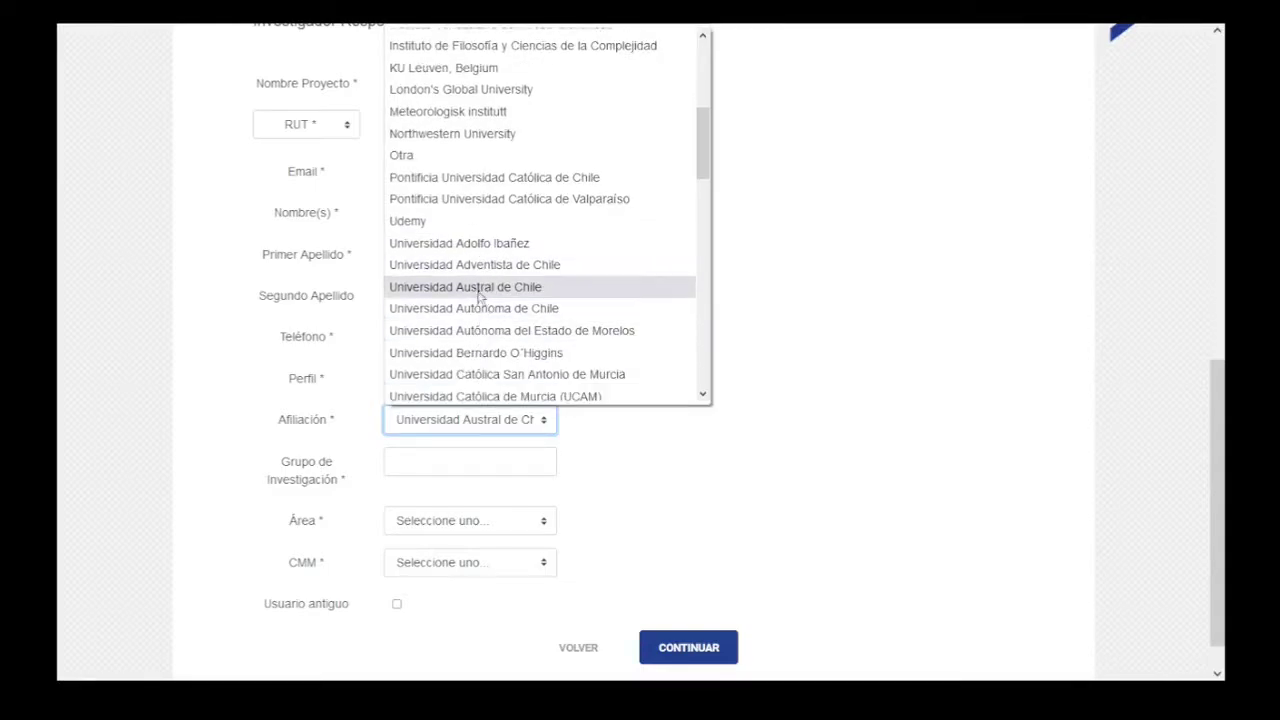
pyautogui.scroll(-4, 481, 305)
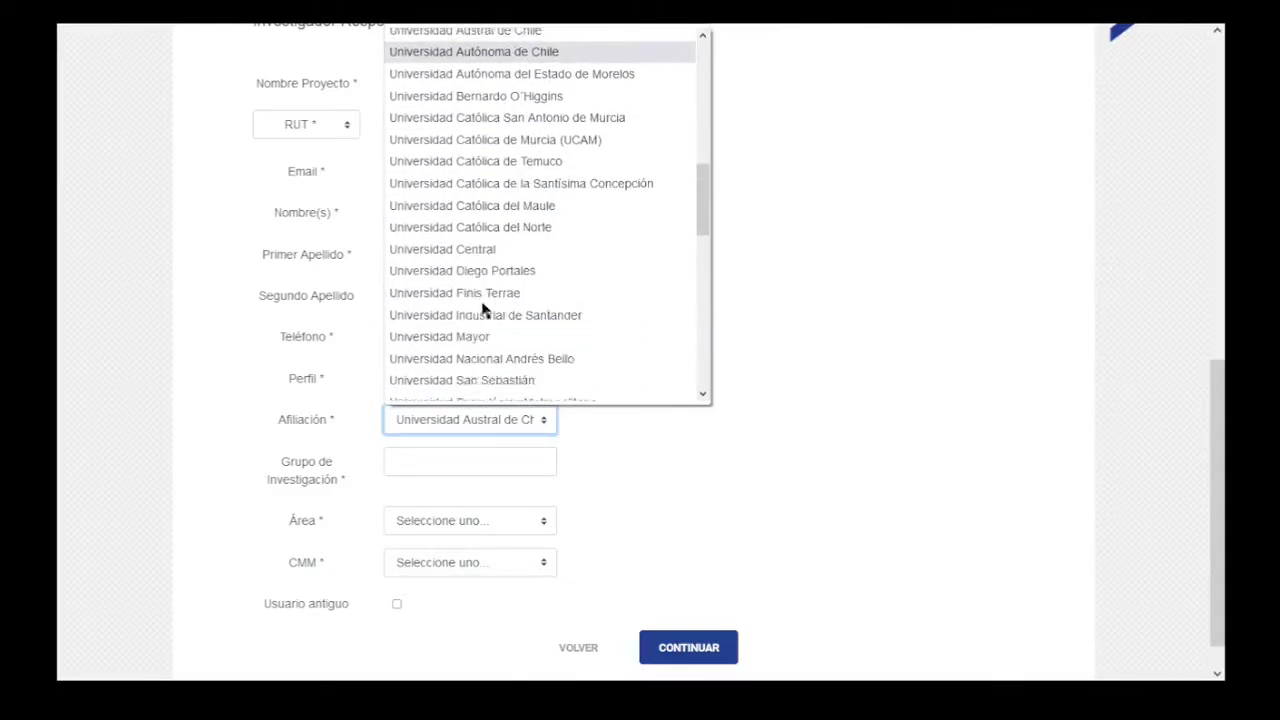
pyautogui.scroll(-3, 481, 310)
pyautogui.click(486, 334)
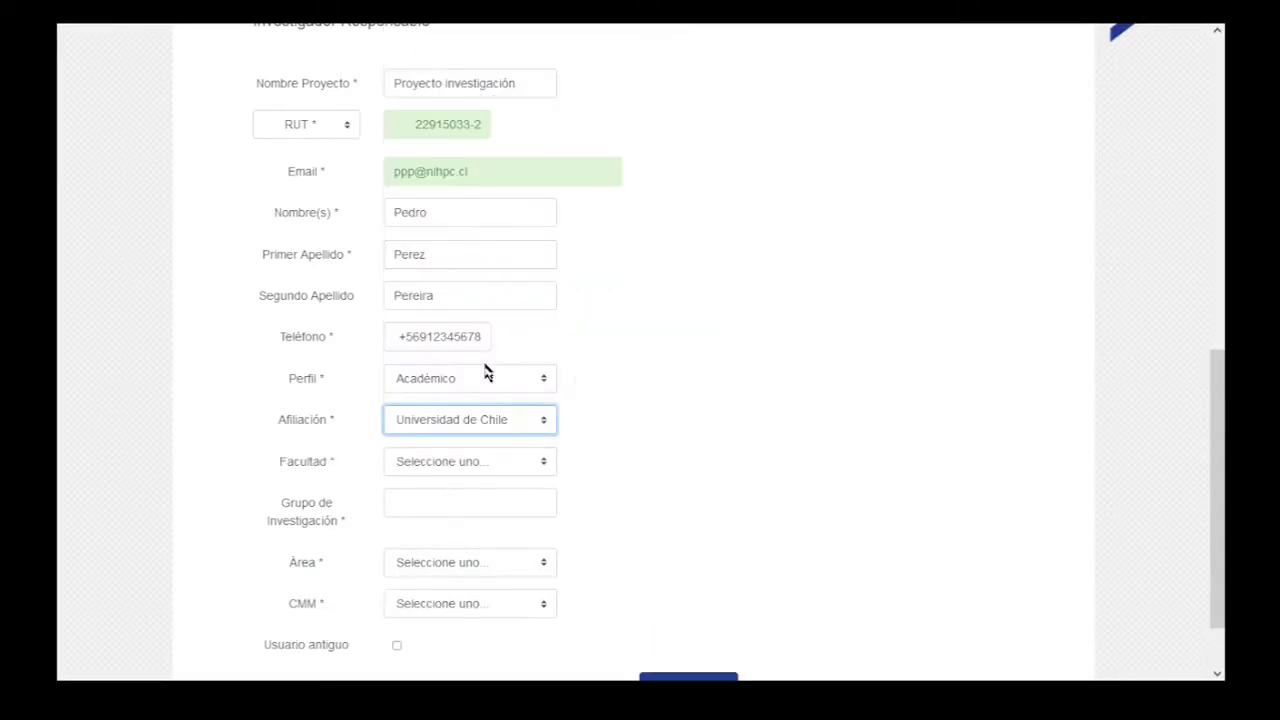
pyautogui.click(460, 462)
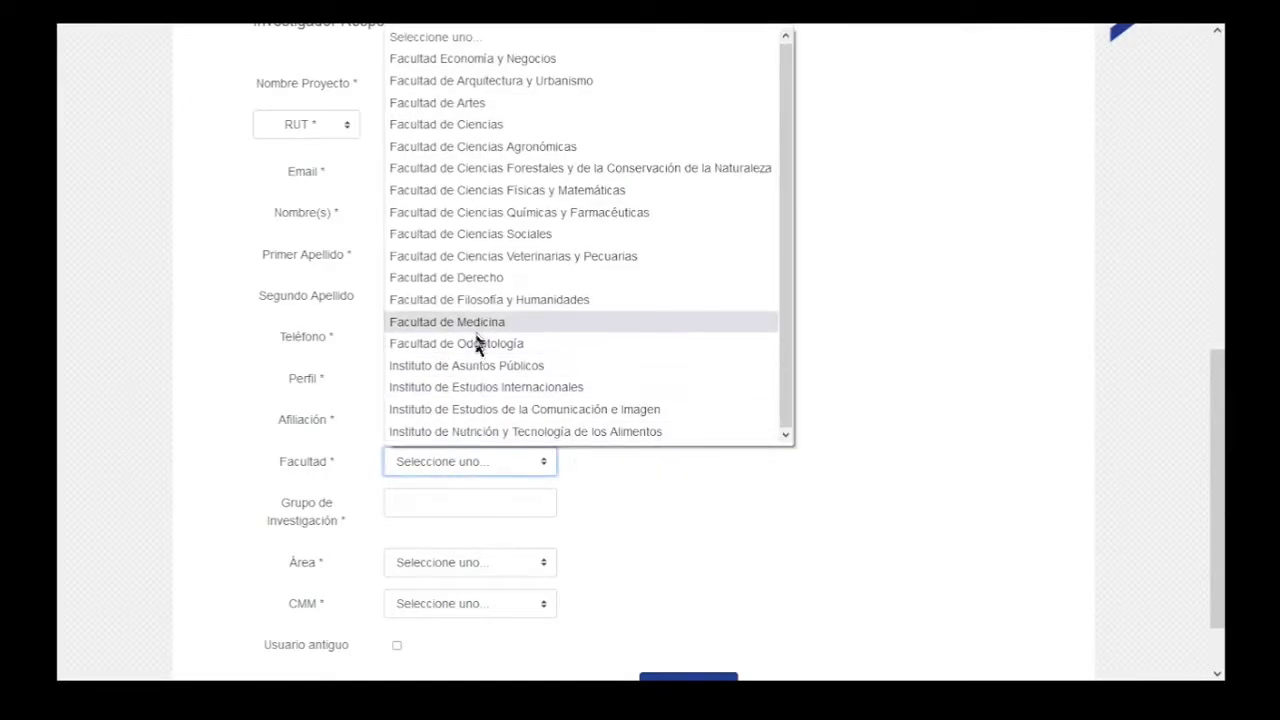
pyautogui.click(560, 322)
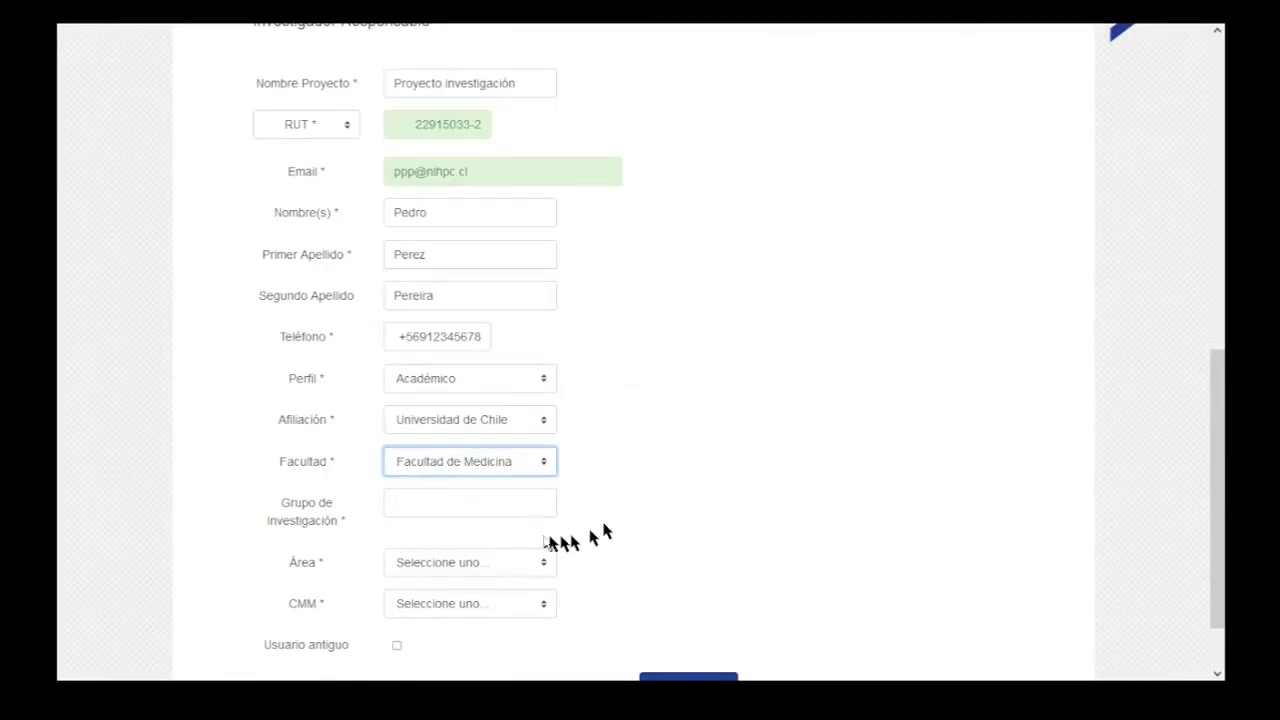
# Enter 'medicina computacional' as the Grupo de Investigación.
pyautogui.click(513, 506)
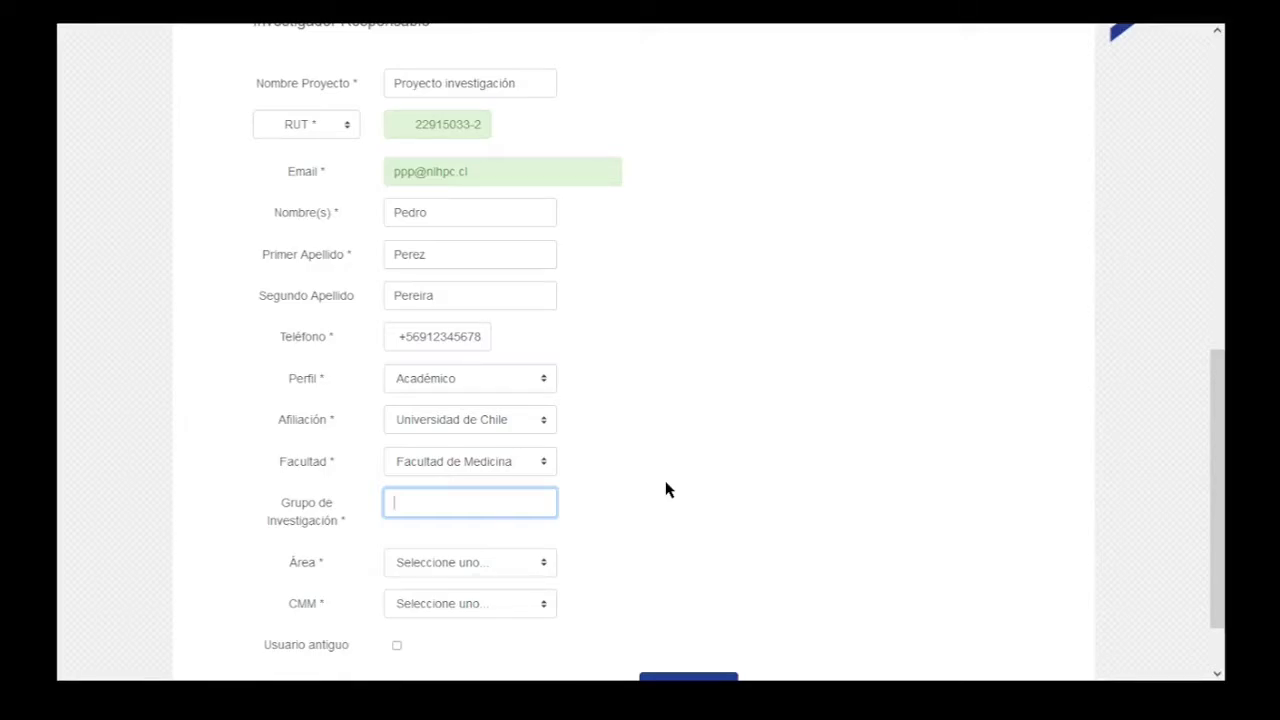
pyautogui.write('medicina computacional')
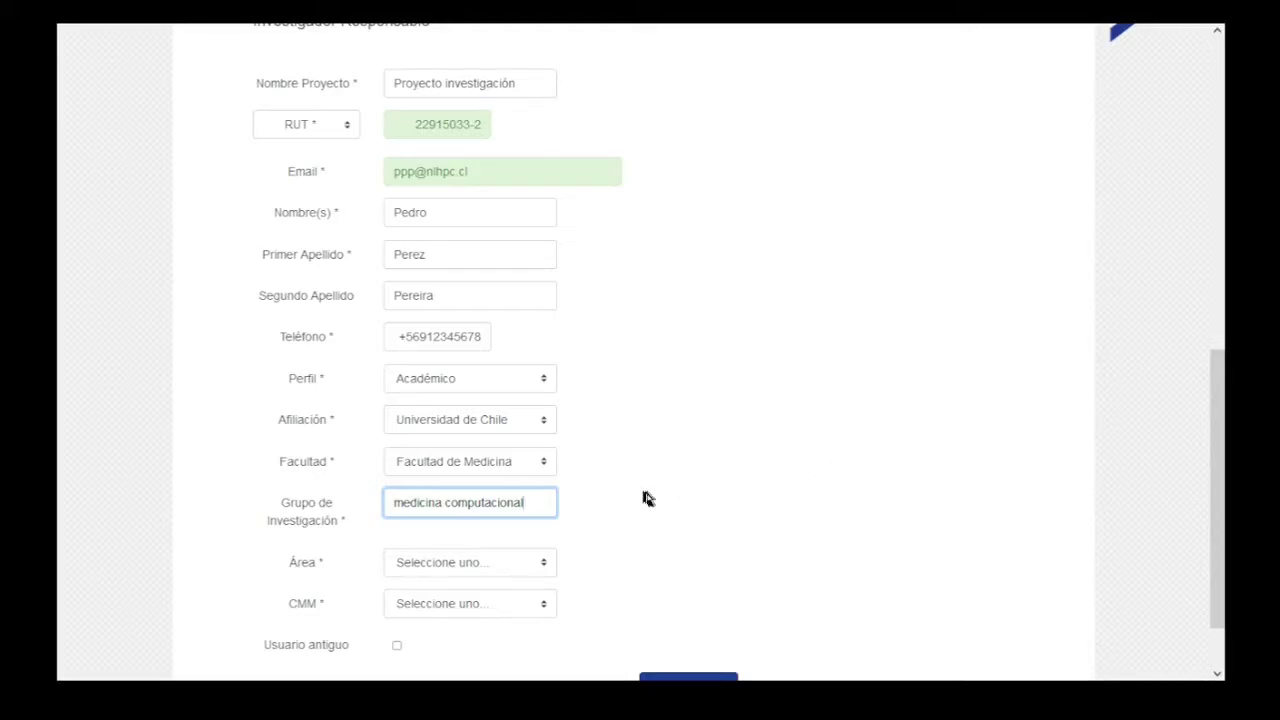
pyautogui.click(645, 498)
pyautogui.scroll(-1, 638, 523)
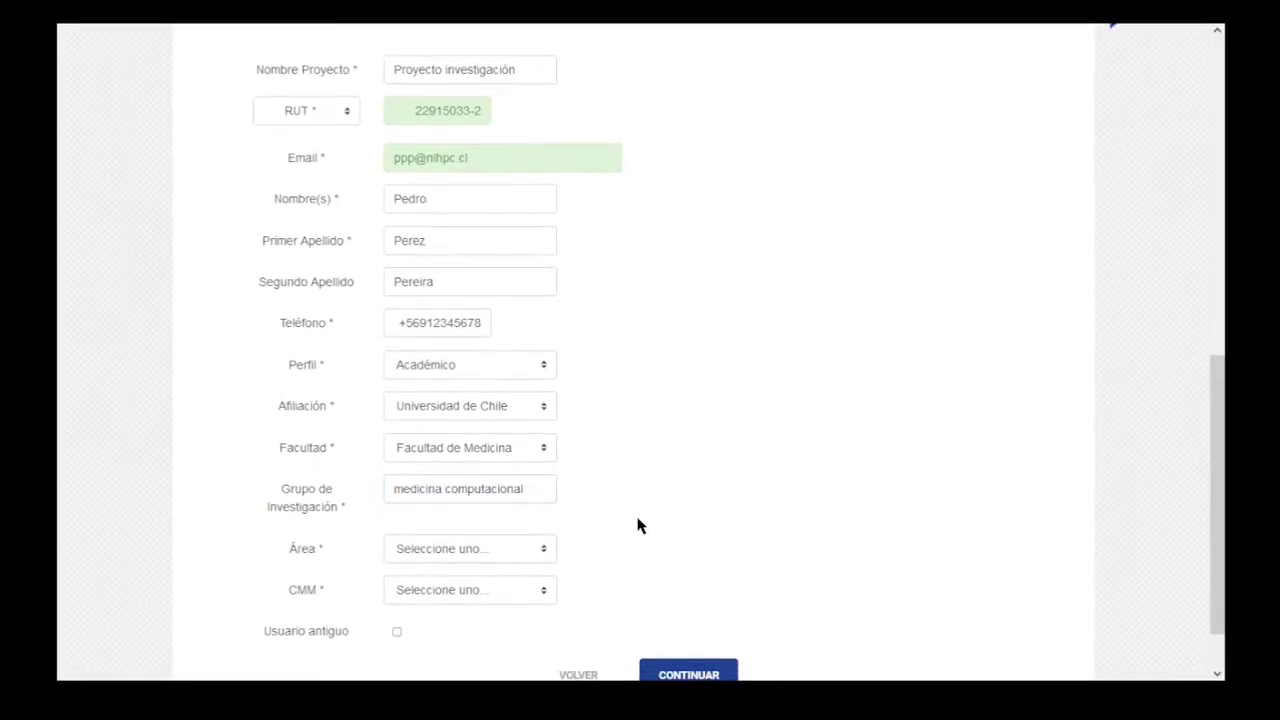
pyautogui.click(490, 548)
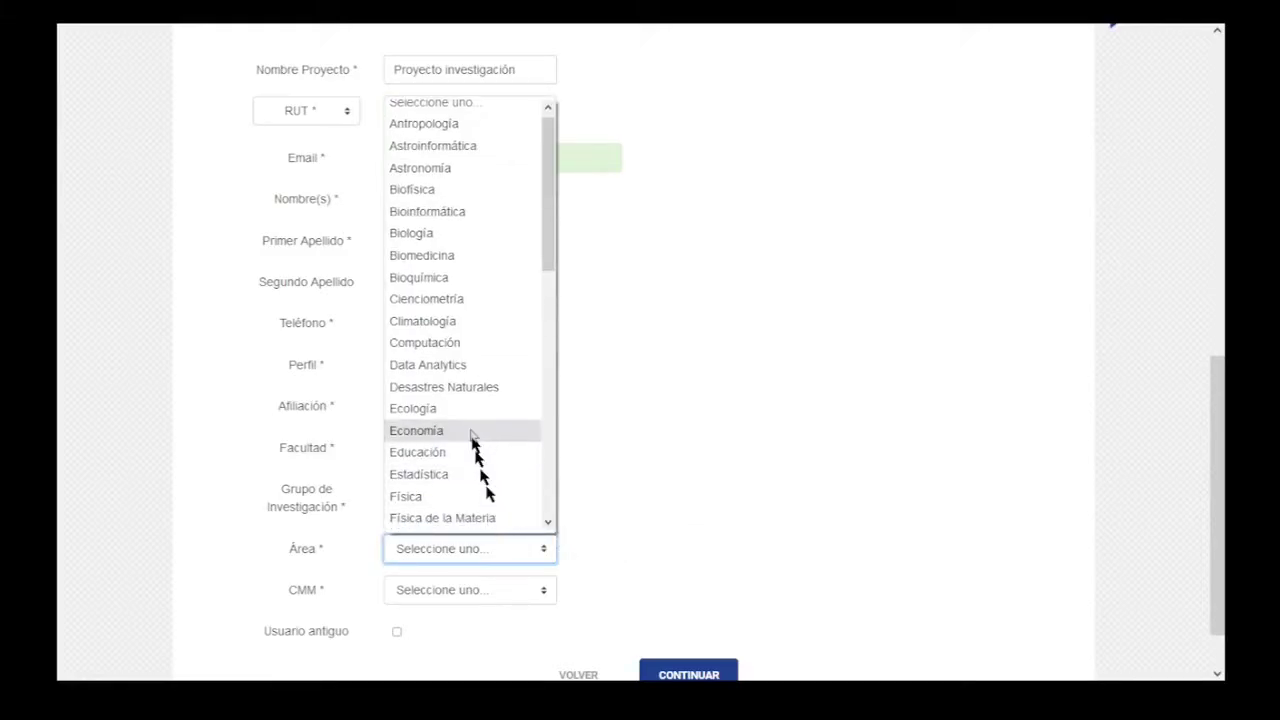
# Set the research Área to Medicina, replacing the initial Otra choice.
pyautogui.scroll(-3, 471, 434)
pyautogui.scroll(-3, 471, 434)
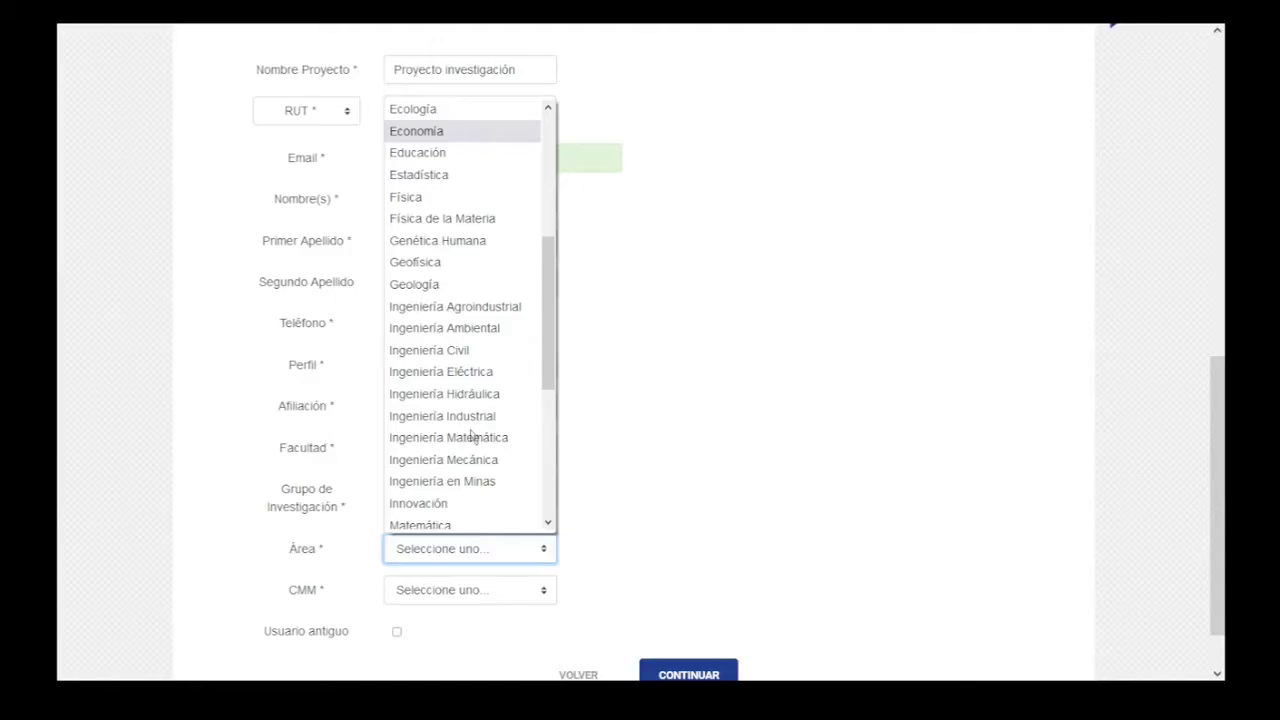
pyautogui.scroll(-6, 471, 434)
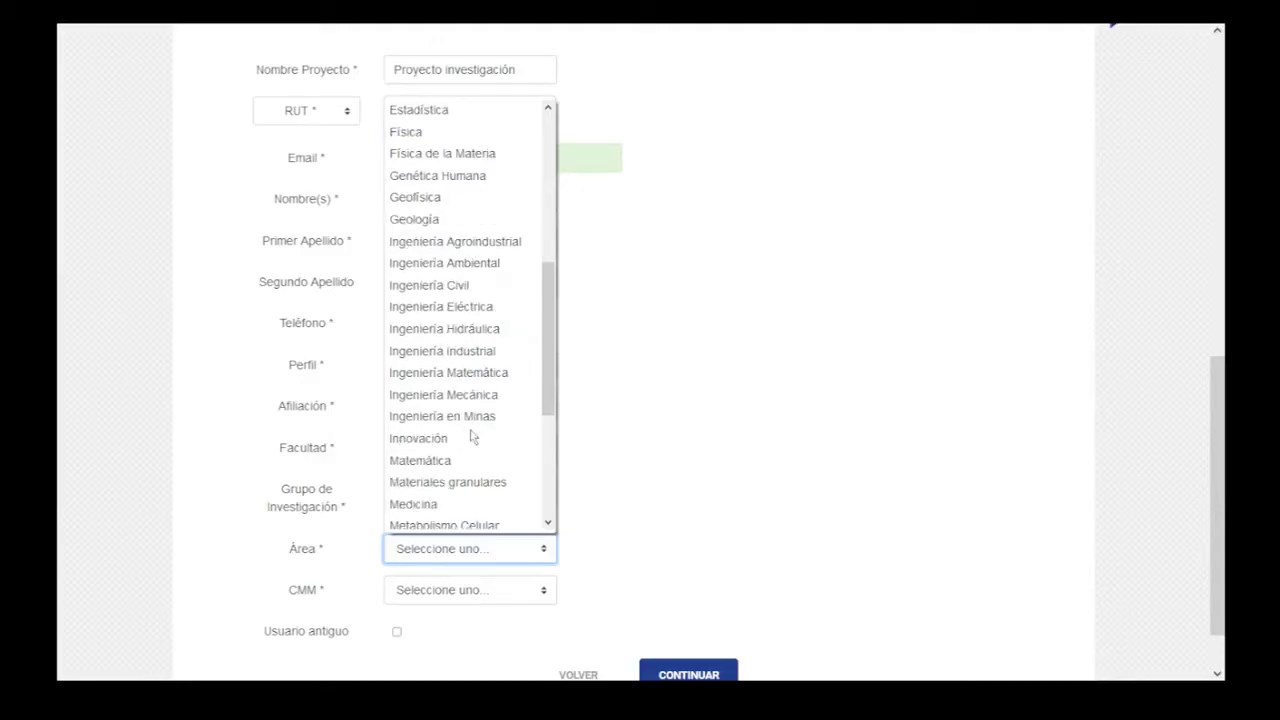
pyautogui.click(466, 432)
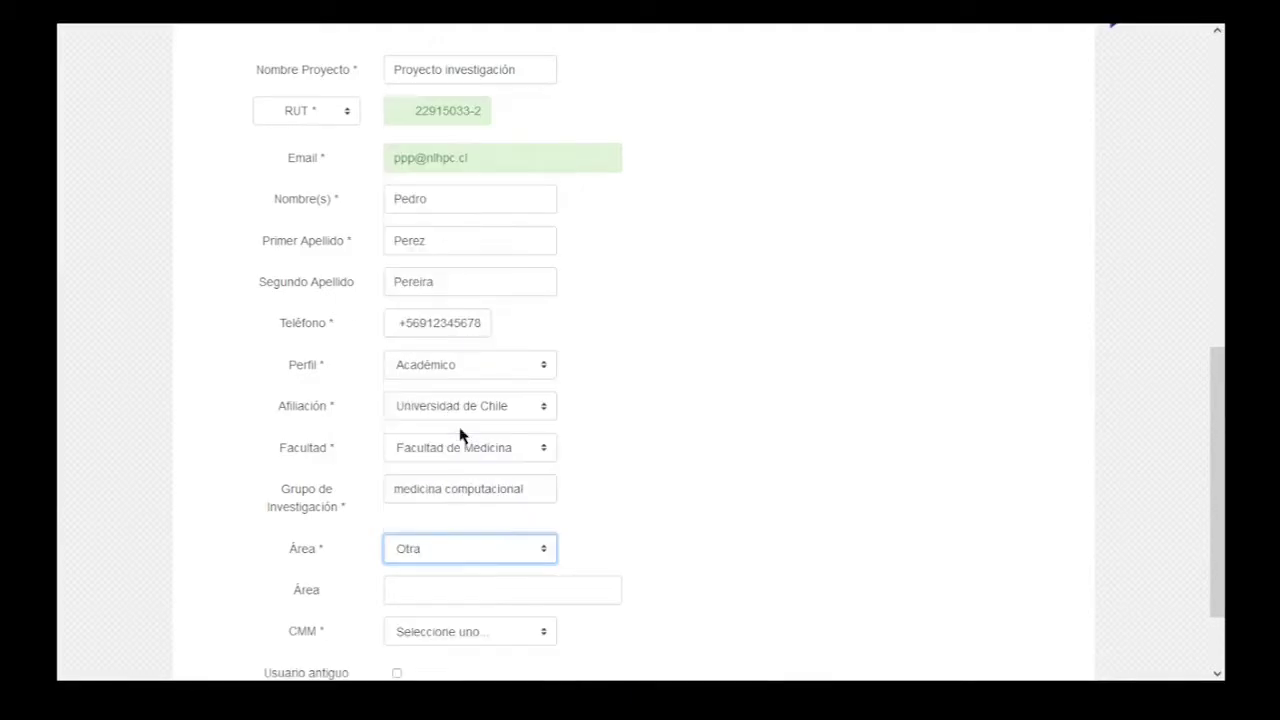
pyautogui.click(440, 588)
pyautogui.click(441, 560)
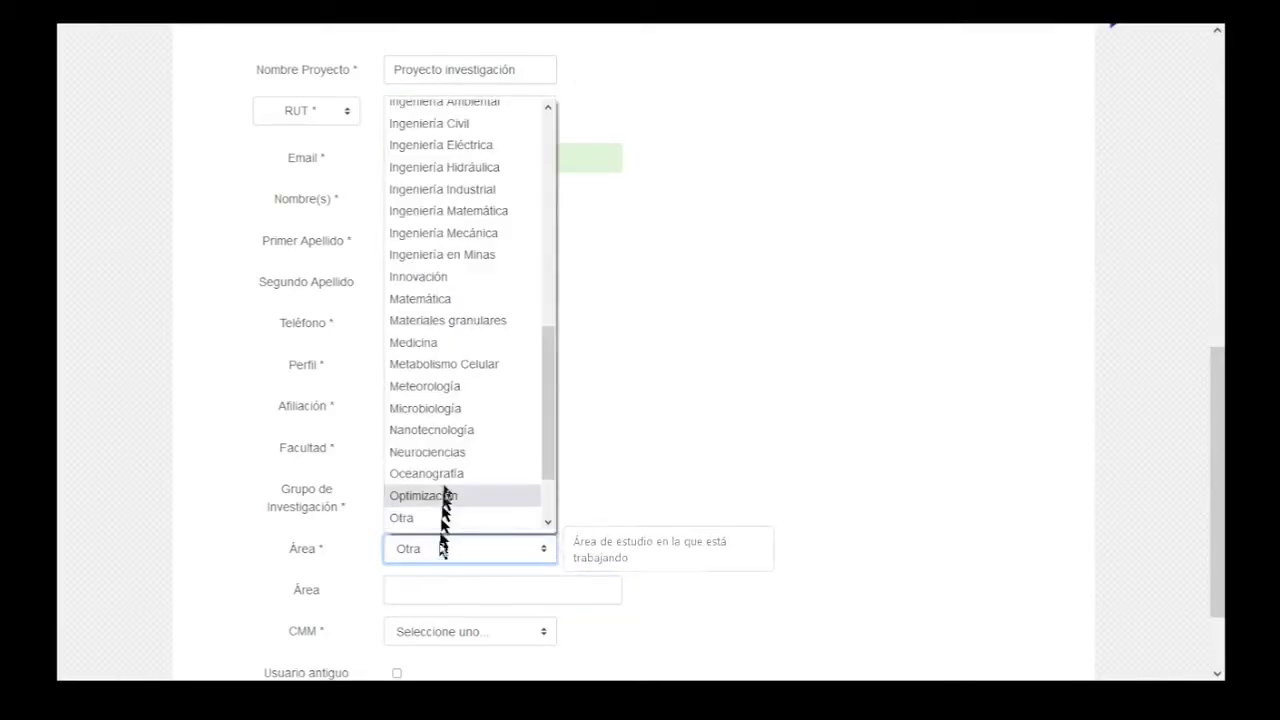
pyautogui.click(458, 350)
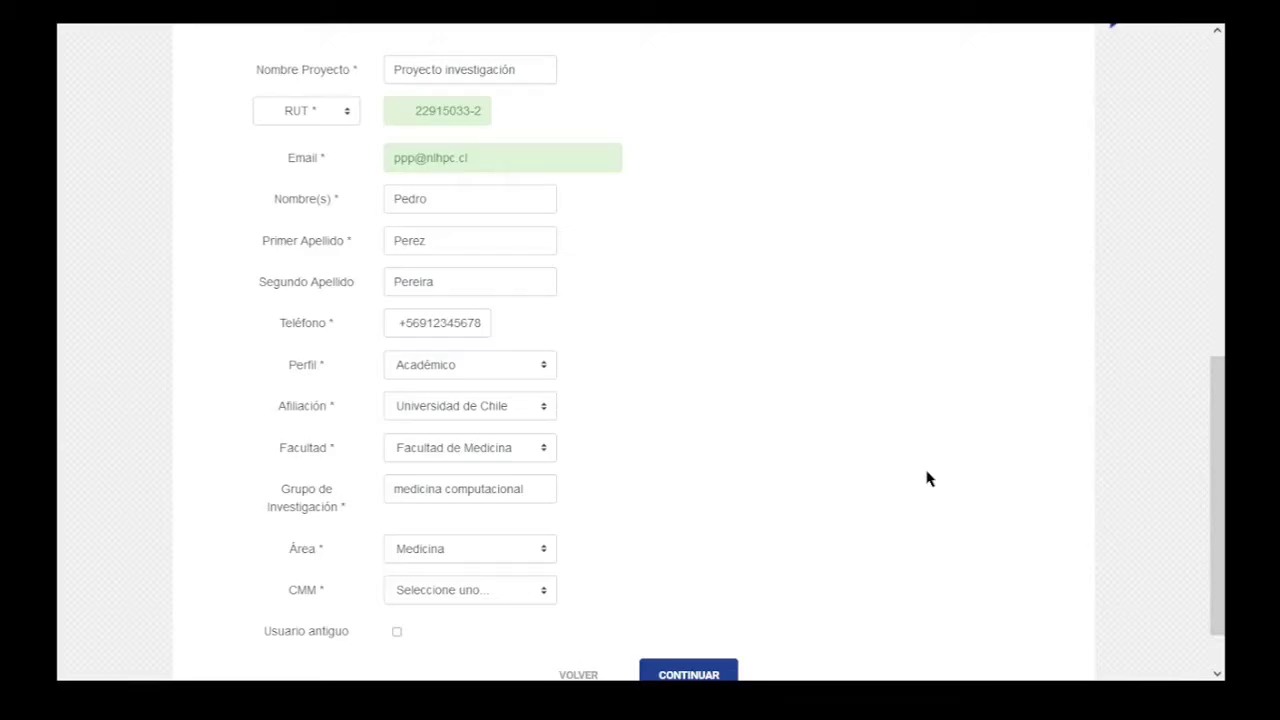
# Answer No to the CMM membership question.
pyautogui.scroll(-1, 926, 479)
pyautogui.click(461, 526)
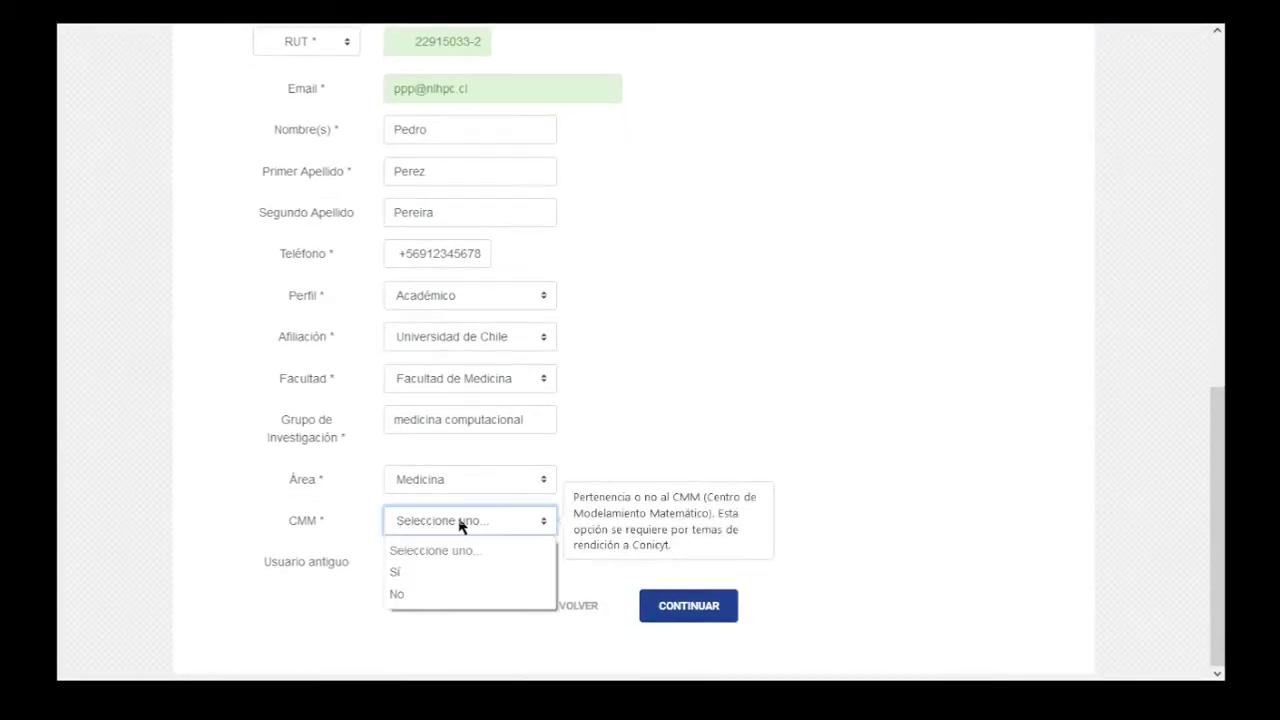
pyautogui.click(437, 596)
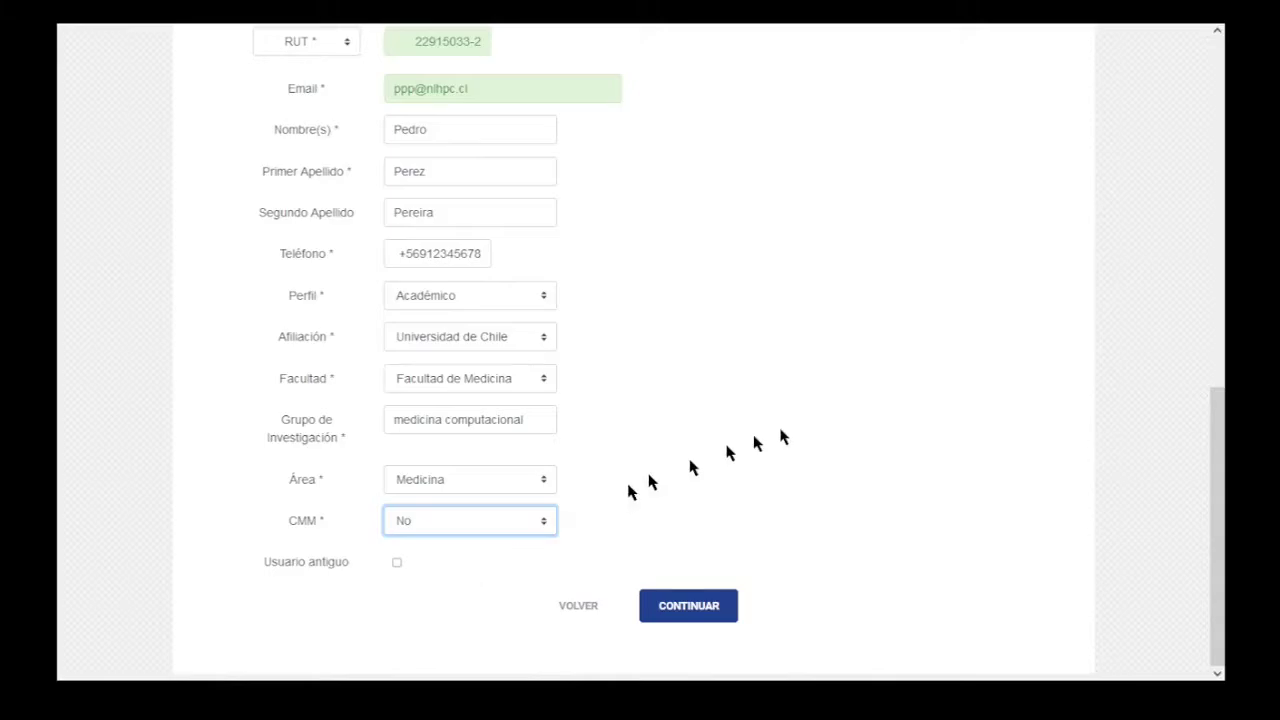
pyautogui.click(813, 420)
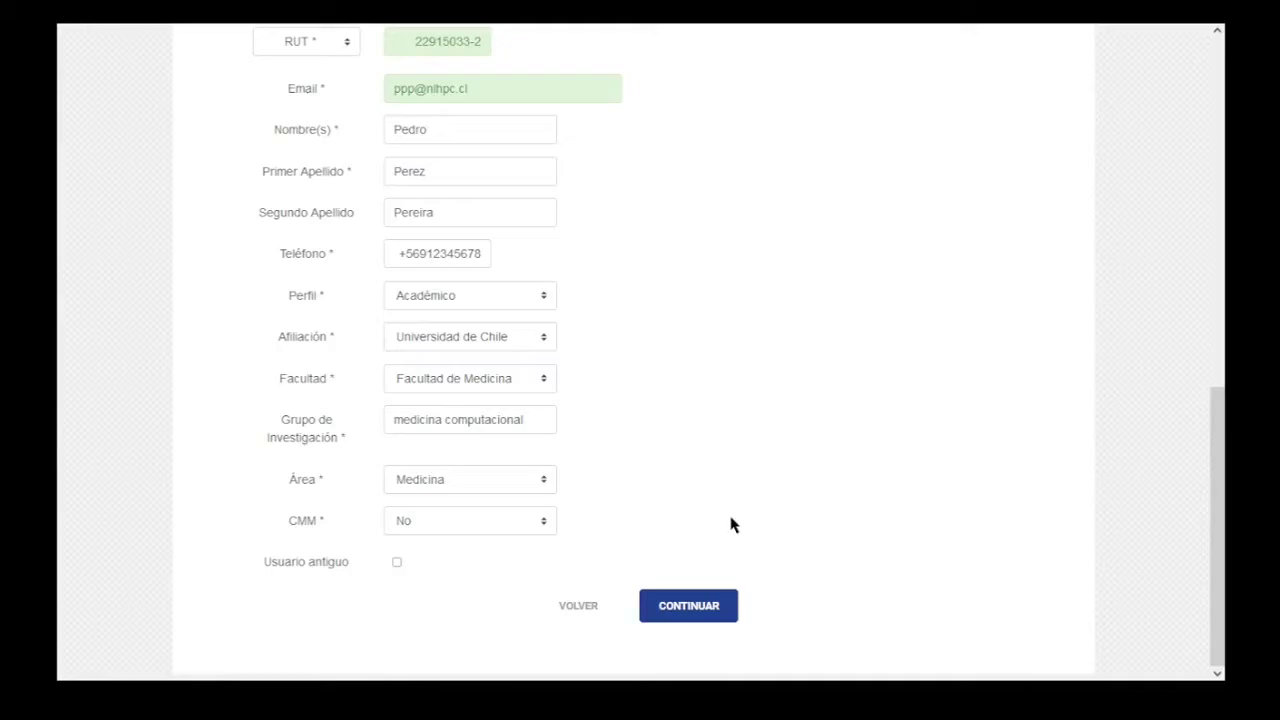
# Continue to Descripción Global and paste the hollow-nanoparticles abstract into Resumen del Proyecto.
pyautogui.click(699, 620)
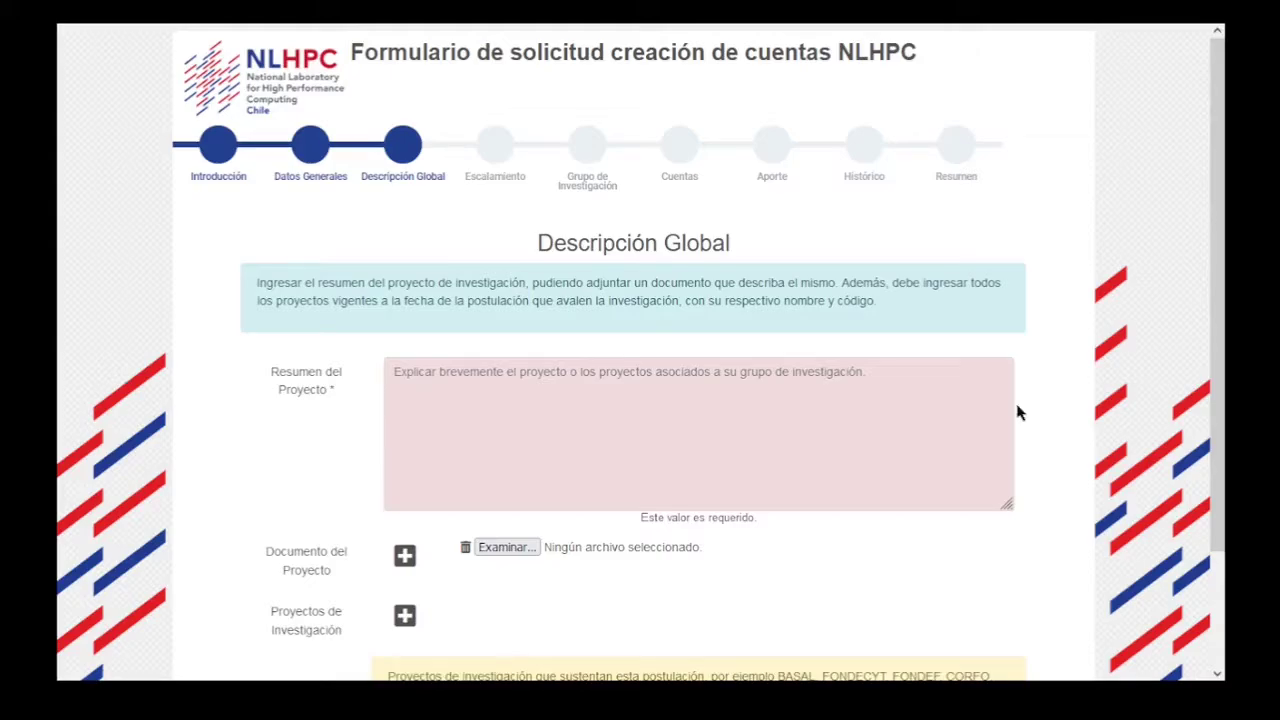
pyautogui.click(760, 431)
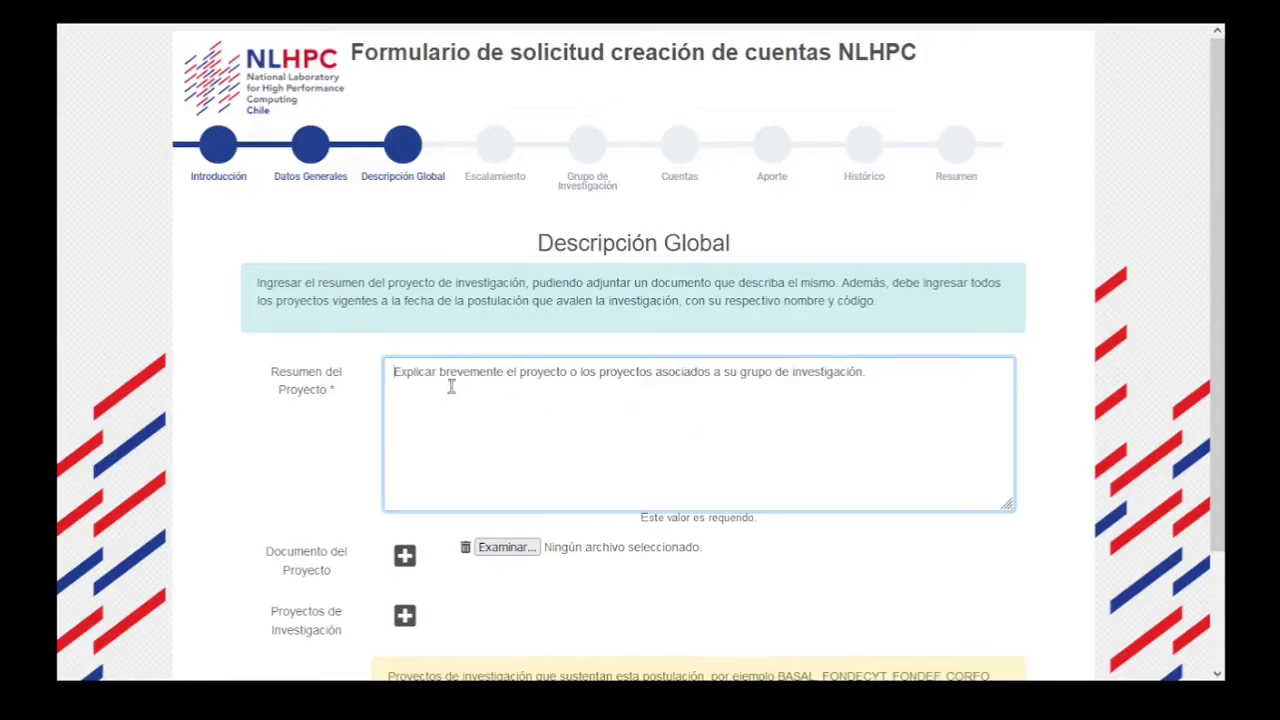
pyautogui.hotkey('ctrl', 'v')
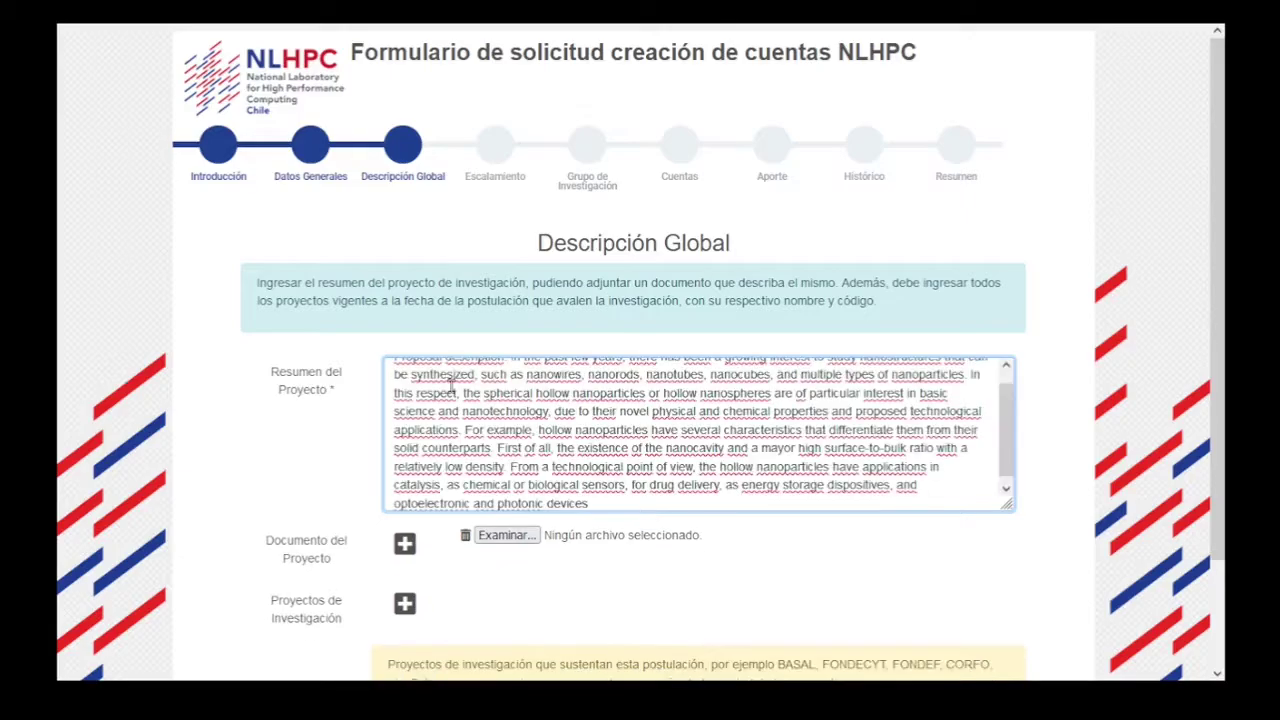
pyautogui.click(1068, 550)
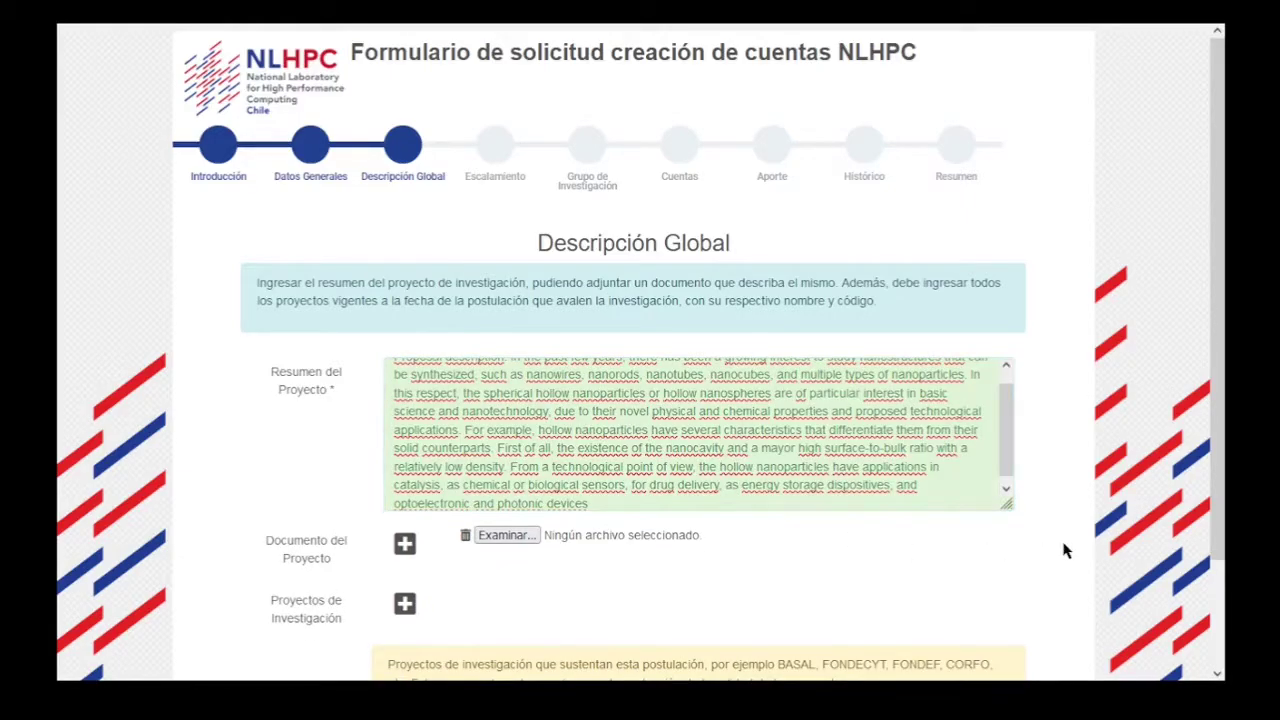
pyautogui.scroll(-2, 1040, 540)
pyautogui.scroll(-1, 1040, 540)
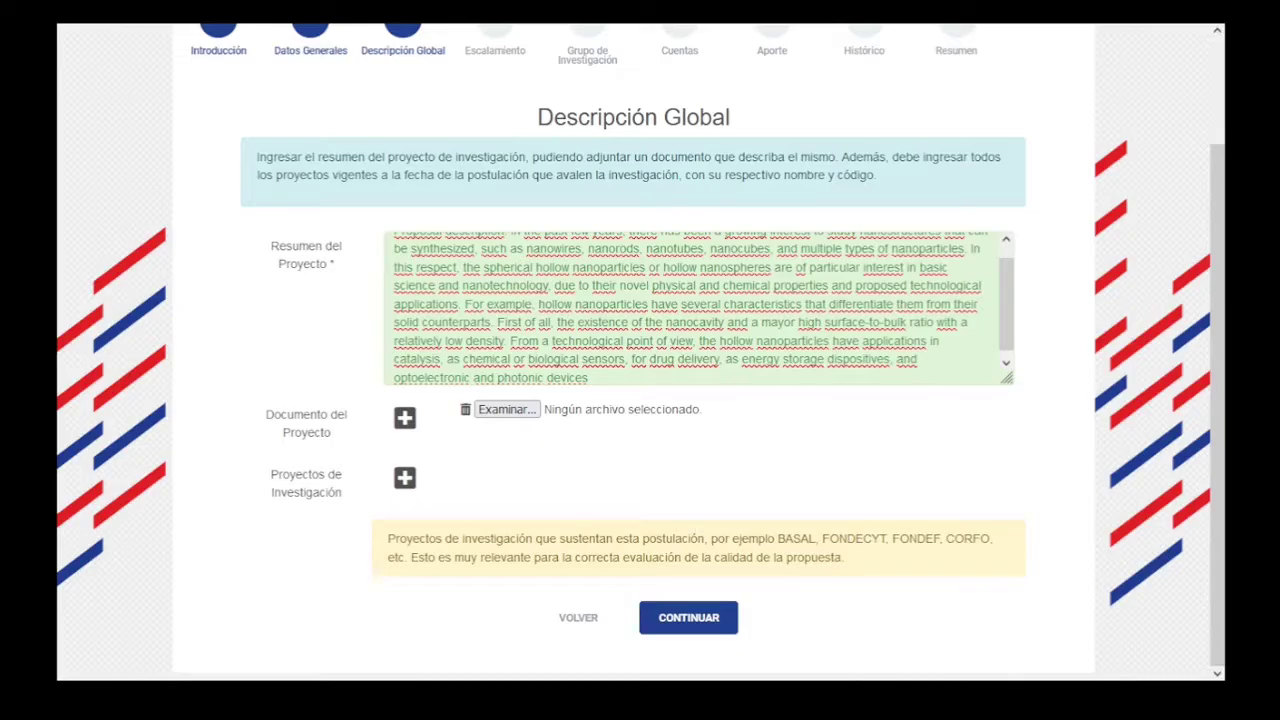
pyautogui.click(405, 477)
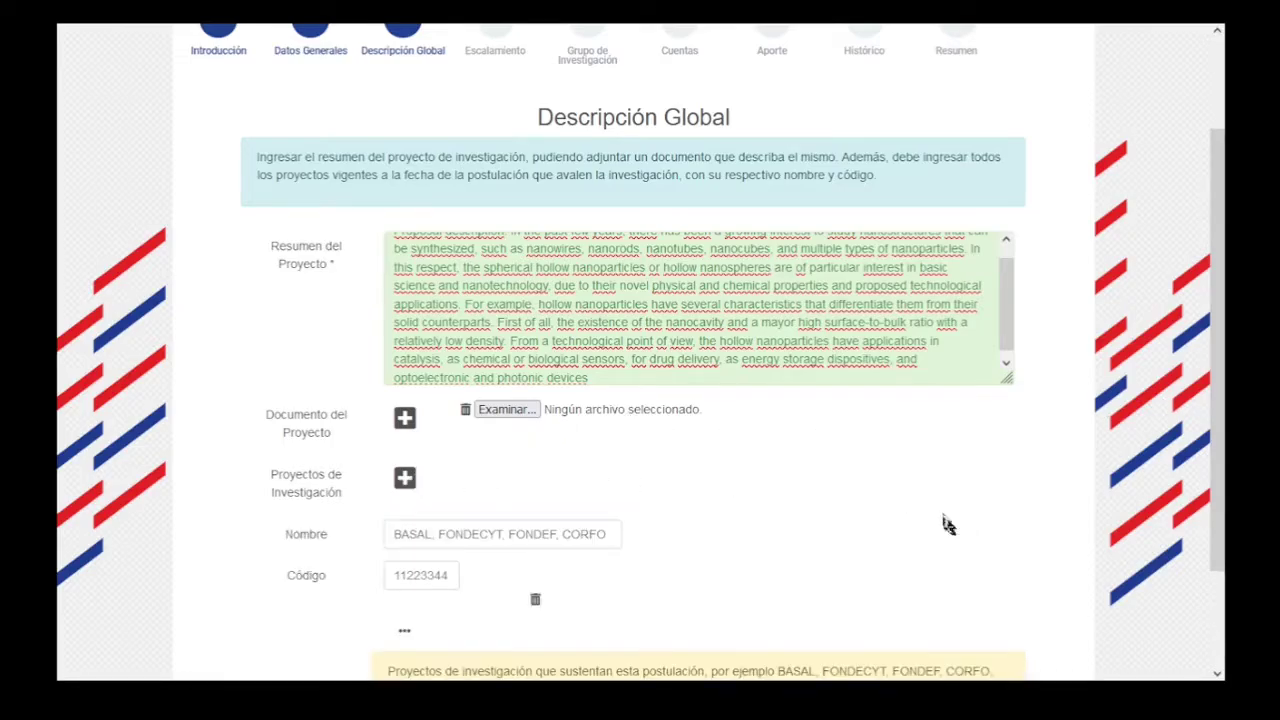
pyautogui.scroll(-1, 945, 520)
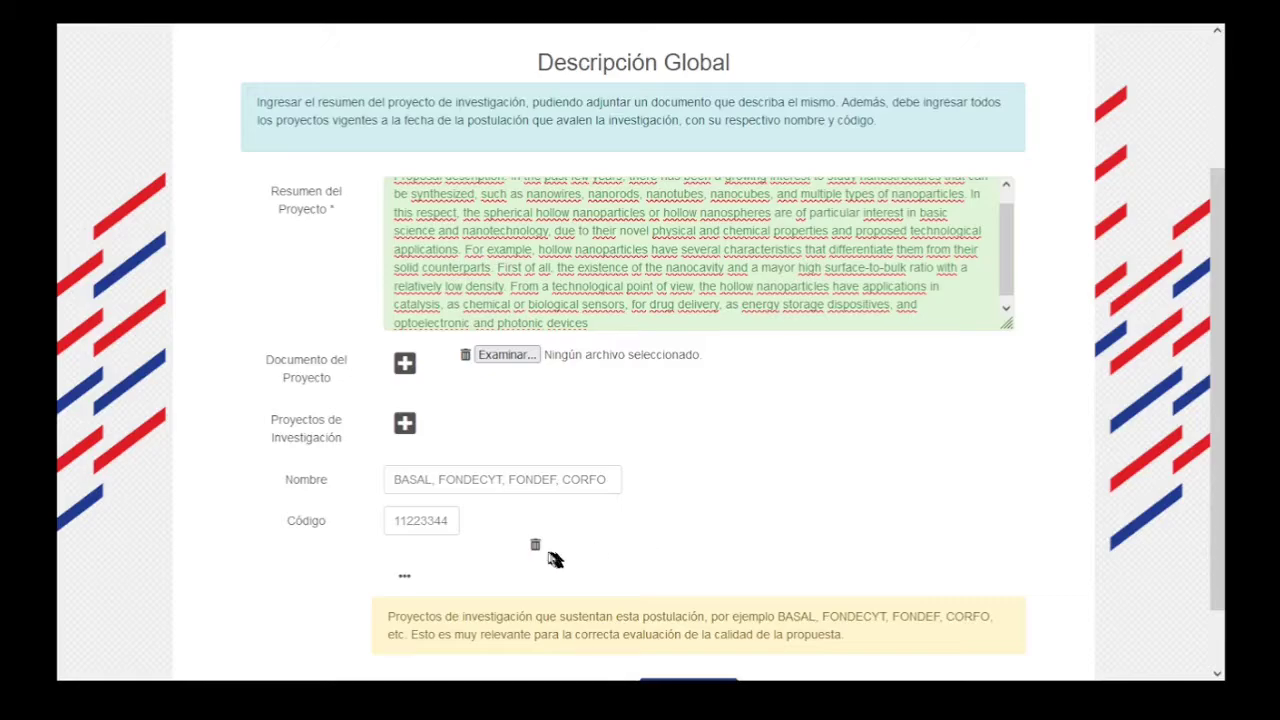
pyautogui.click(535, 545)
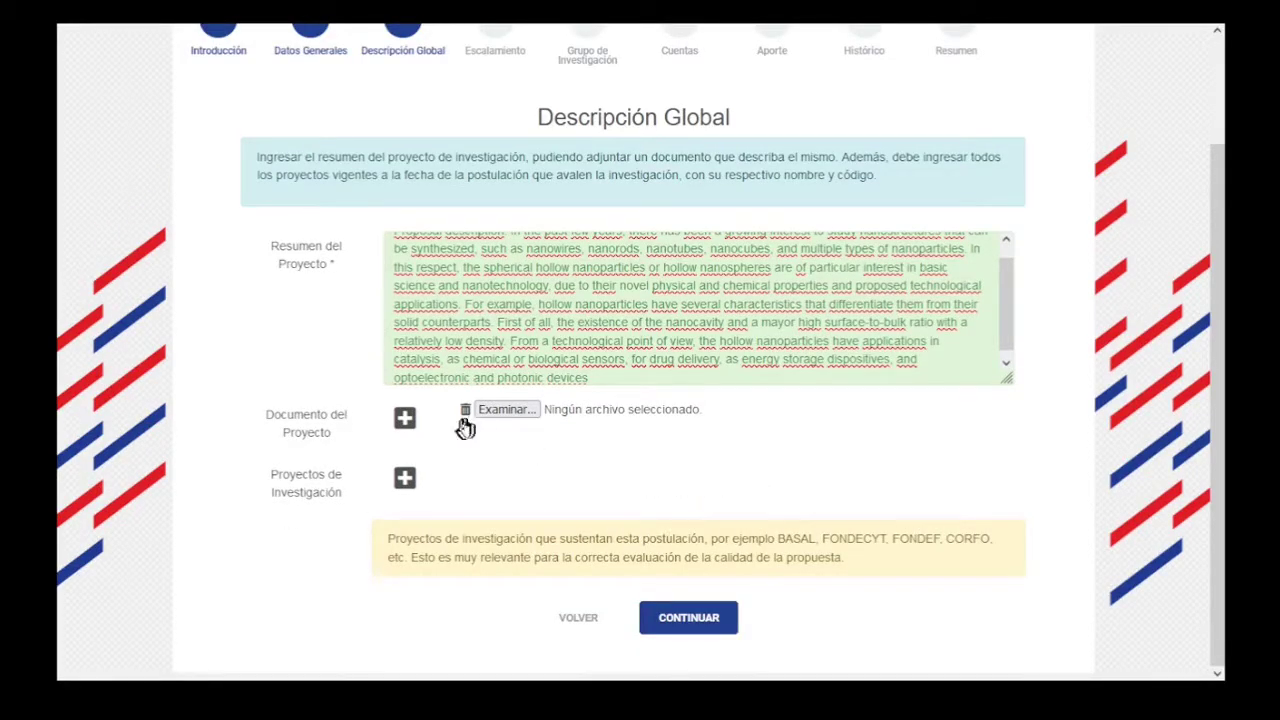
# Attach Proposed_Research.pdf as the project document.
pyautogui.click(518, 410)
pyautogui.click(287, 200)
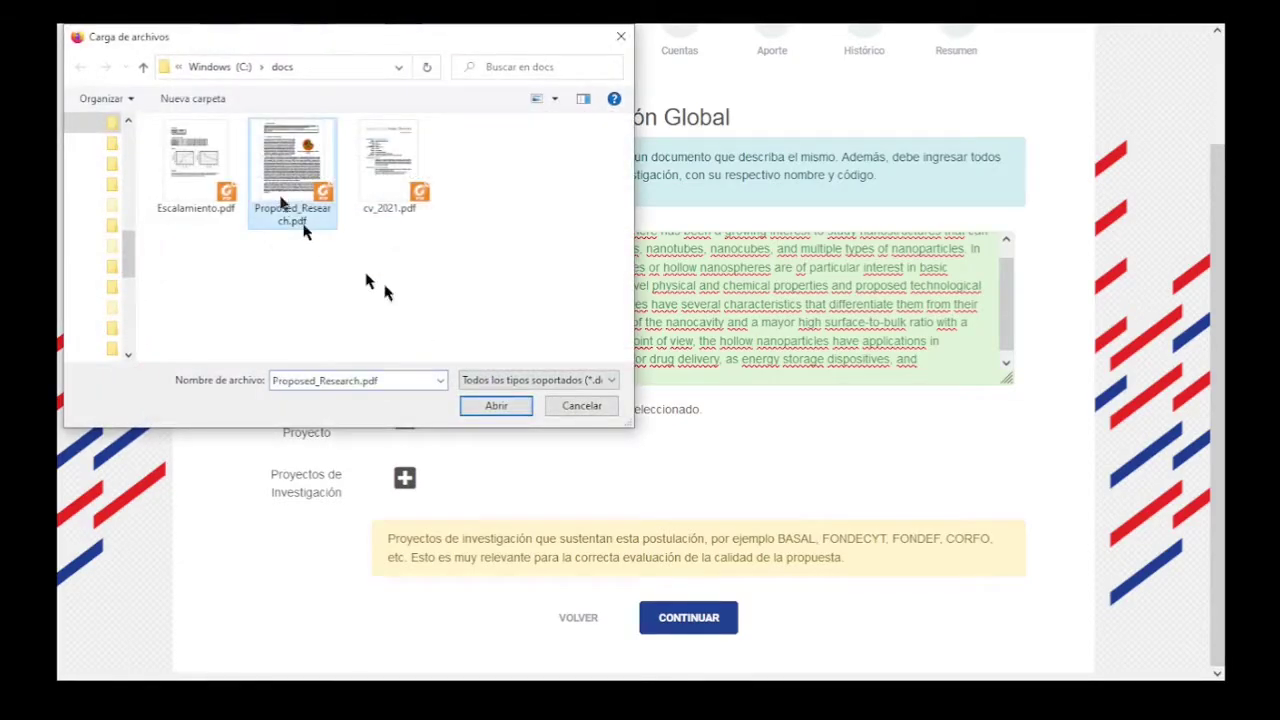
pyautogui.click(496, 405)
# Add research project Fondecyt with Código 123456789 under Proyectos de Investigación.
pyautogui.click(404, 482)
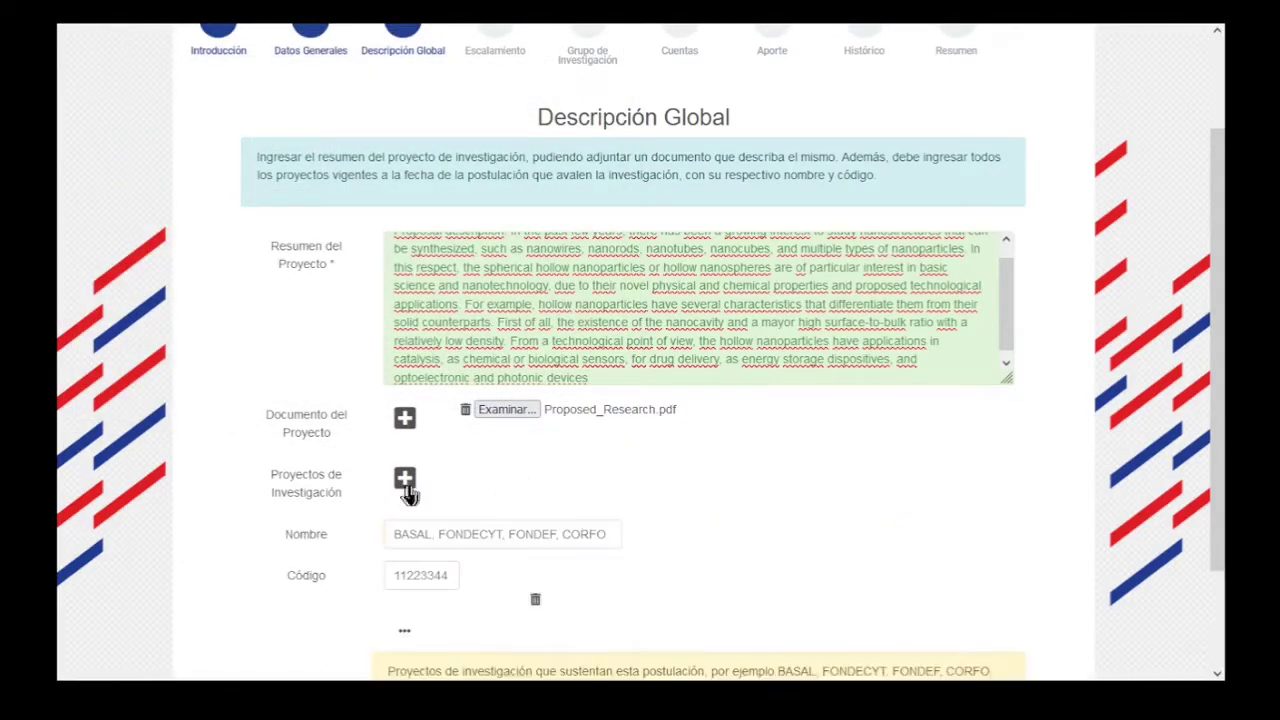
pyautogui.click(433, 536)
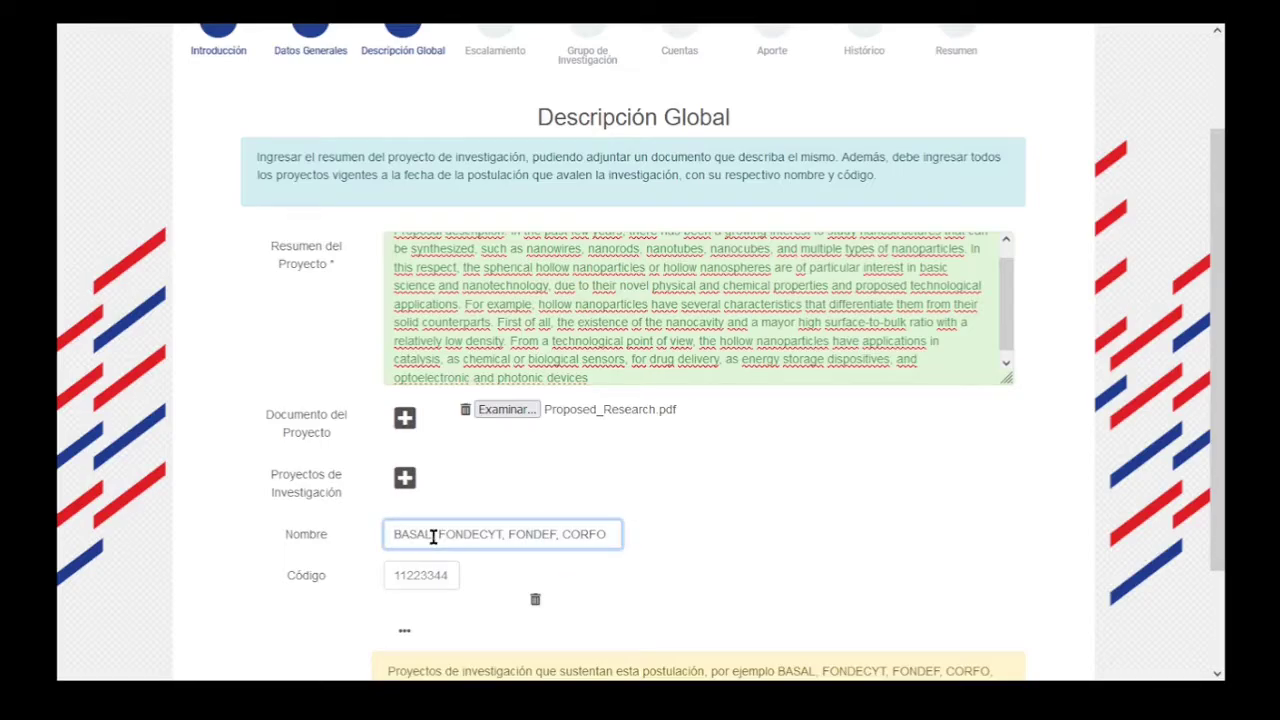
pyautogui.write('F')
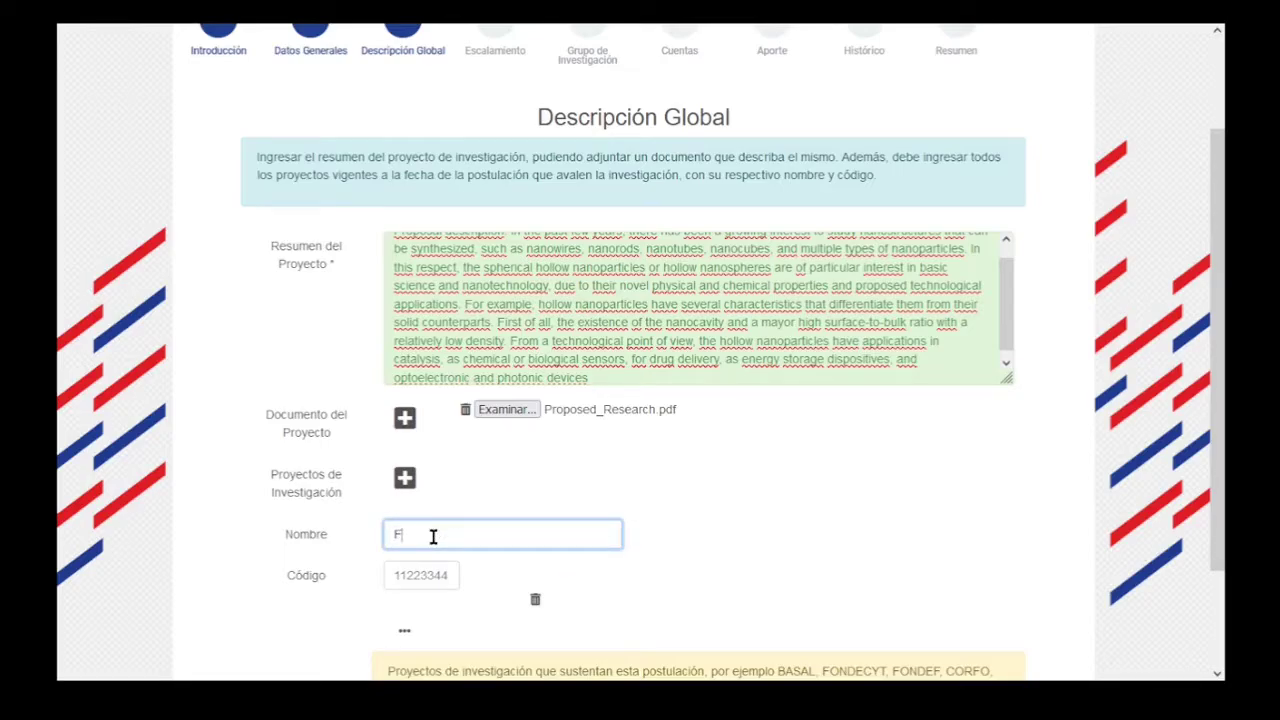
pyautogui.write('ond')
pyautogui.write('ef')
pyautogui.write('yt')
pyautogui.press('Tab')
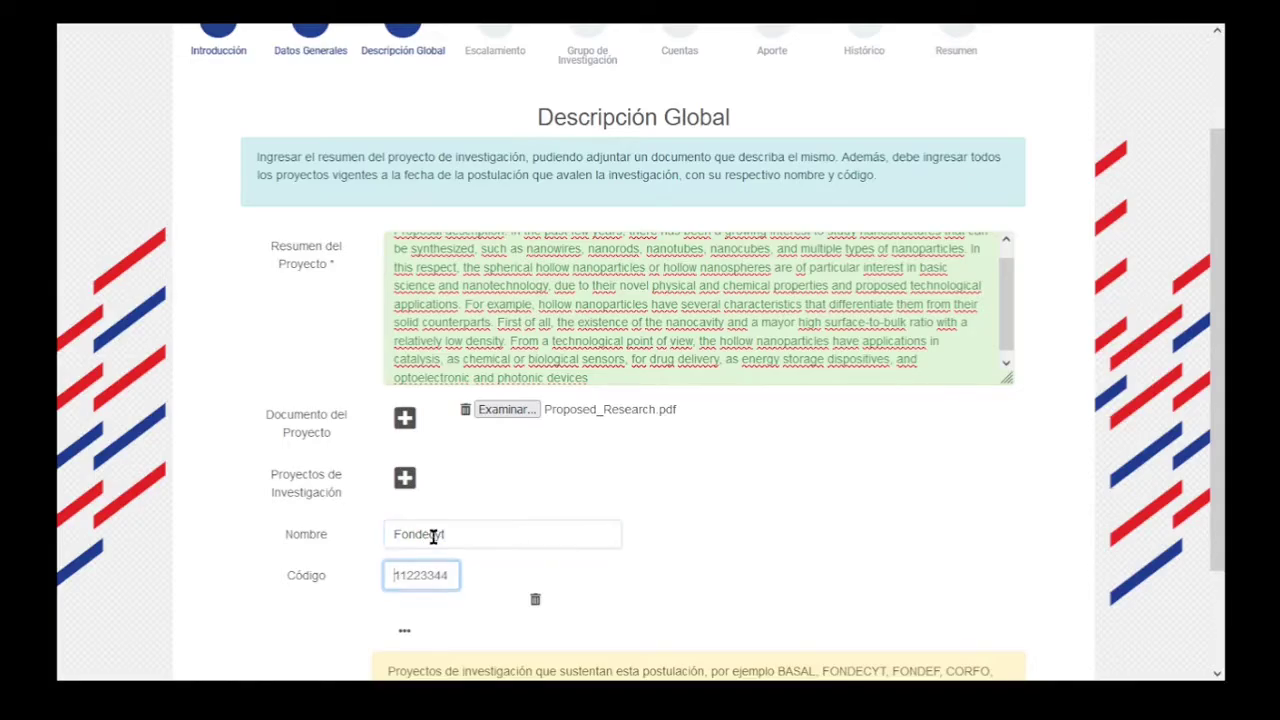
pyautogui.write('123456789')
pyautogui.scroll(-2, 749, 551)
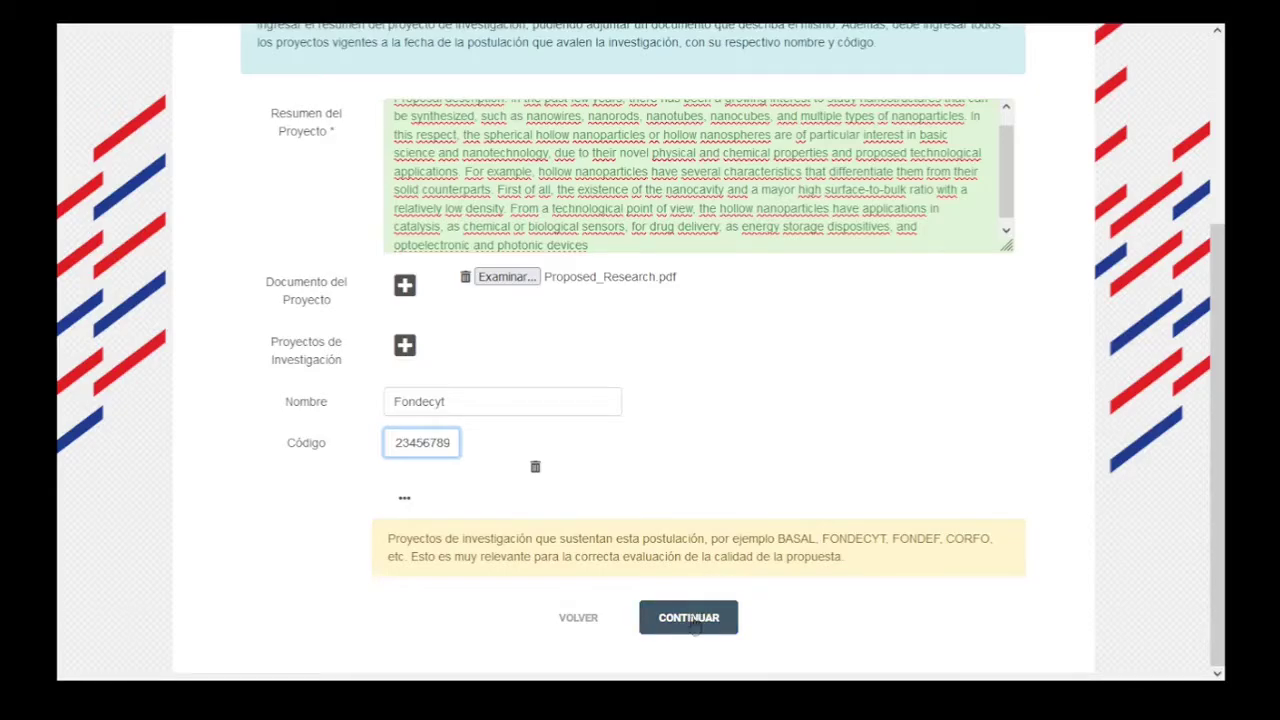
# Continue to Escalamiento and answer Sí to '¿Conoce la forma que escala su programa?'.
pyautogui.click(693, 619)
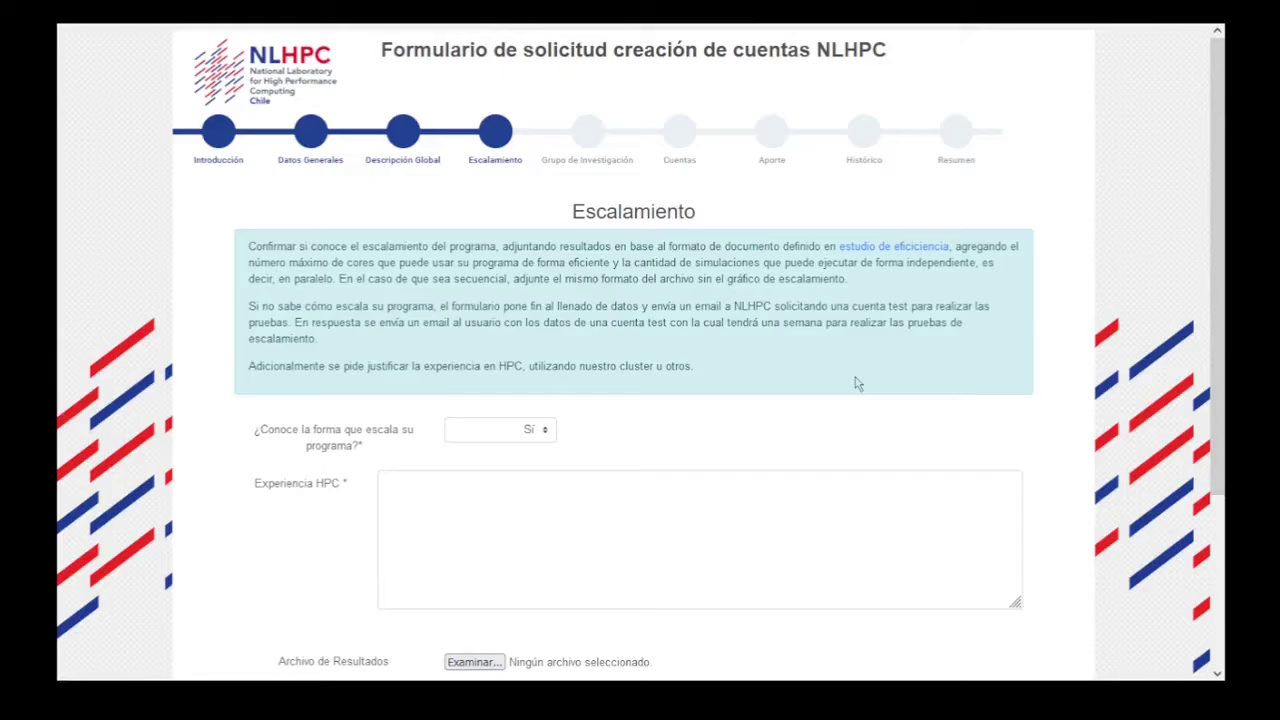
pyautogui.click(456, 436)
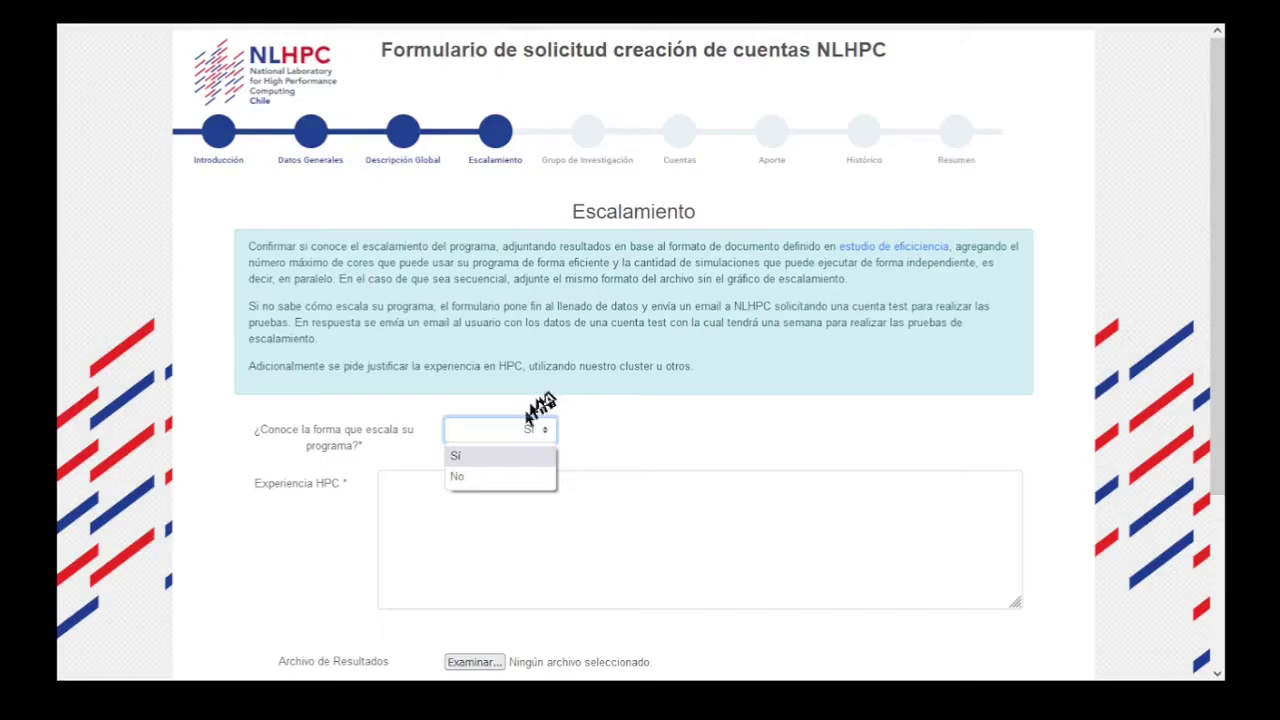
pyautogui.click(507, 458)
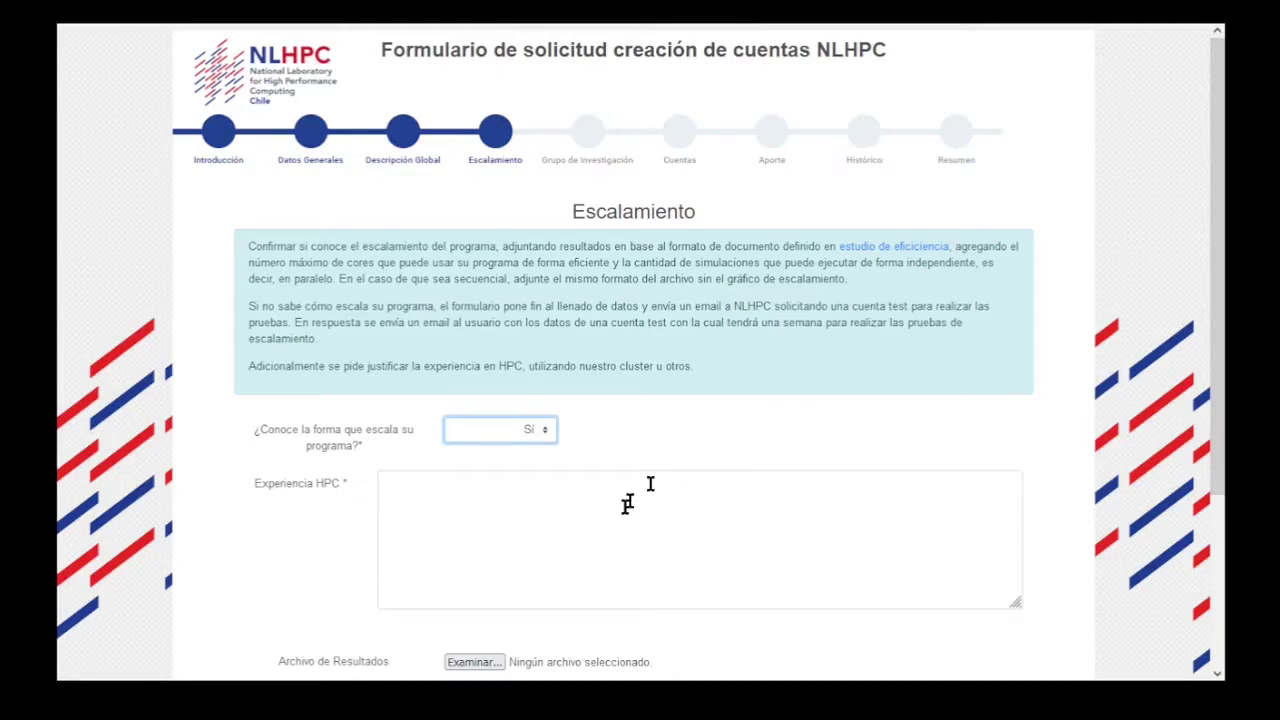
pyautogui.click(571, 521)
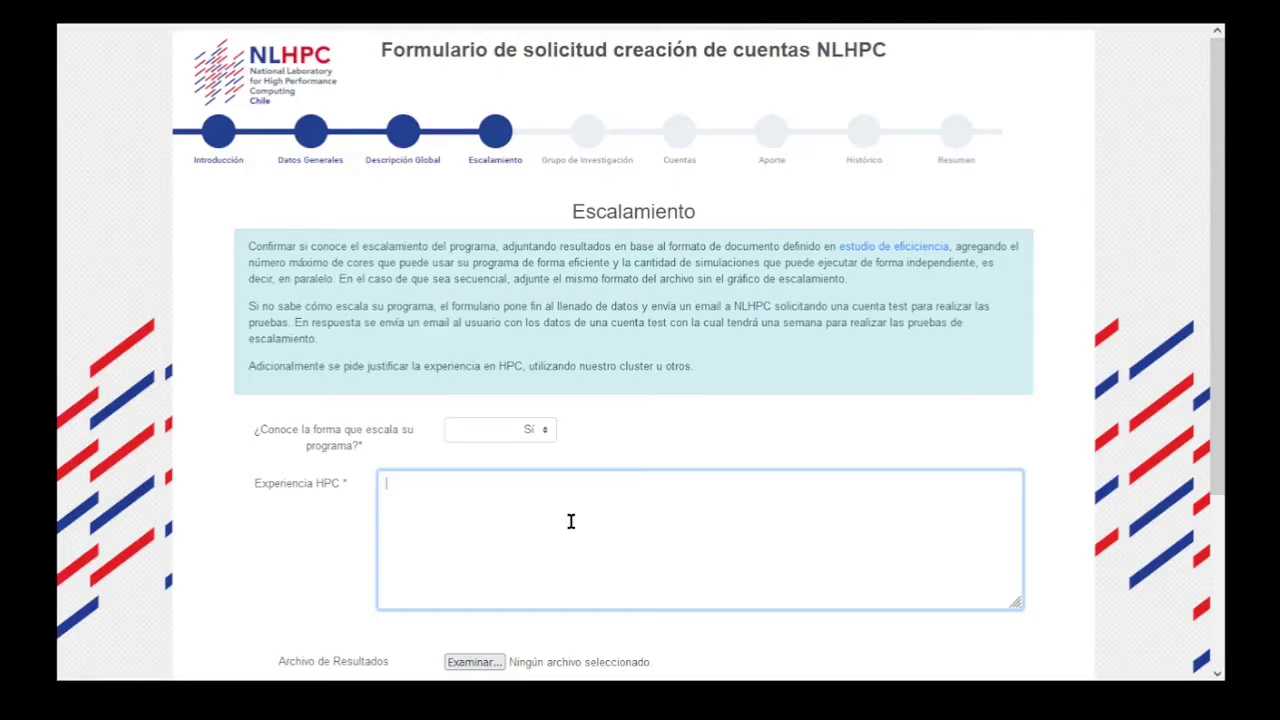
# Paste the HPC experience in Mexico, Uruguay, Argentina, Spain and the United States.
pyautogui.write('He utilizado equipos HPC en centros extranjero de México, Ururguay, Argentina, España y Estados Unidos')
pyautogui.click(1077, 572)
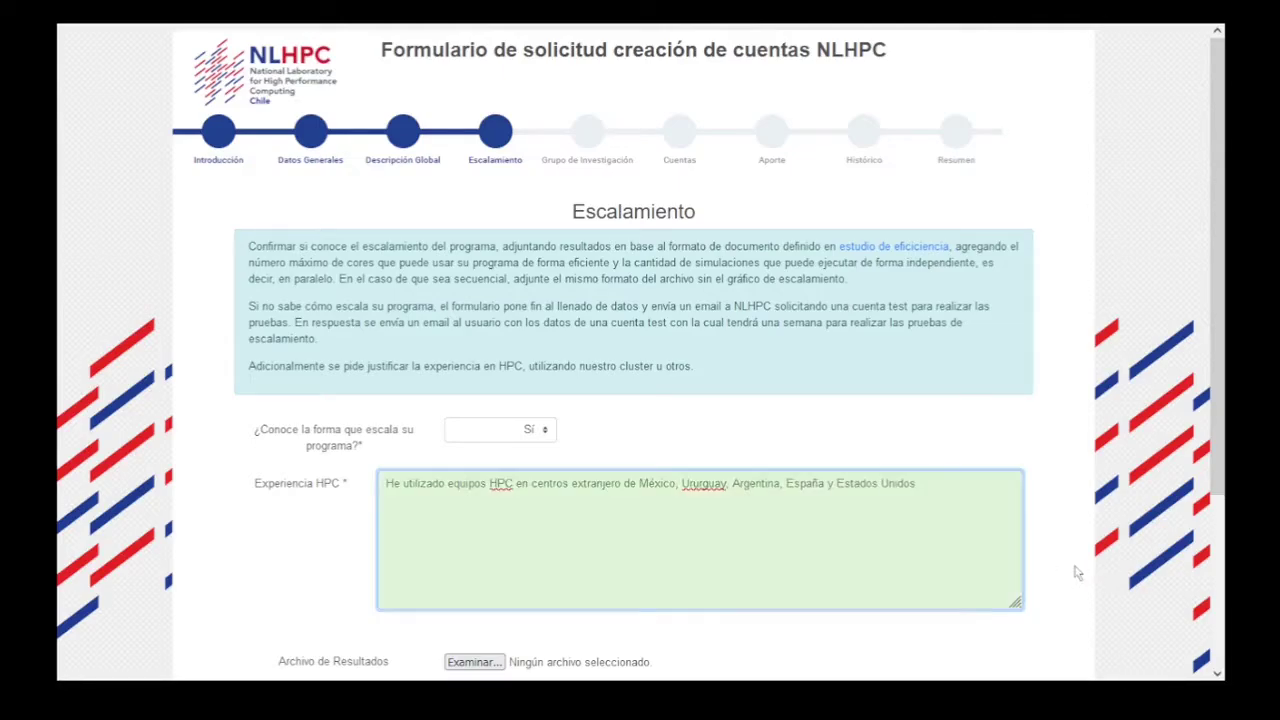
pyautogui.scroll(-2, 1077, 572)
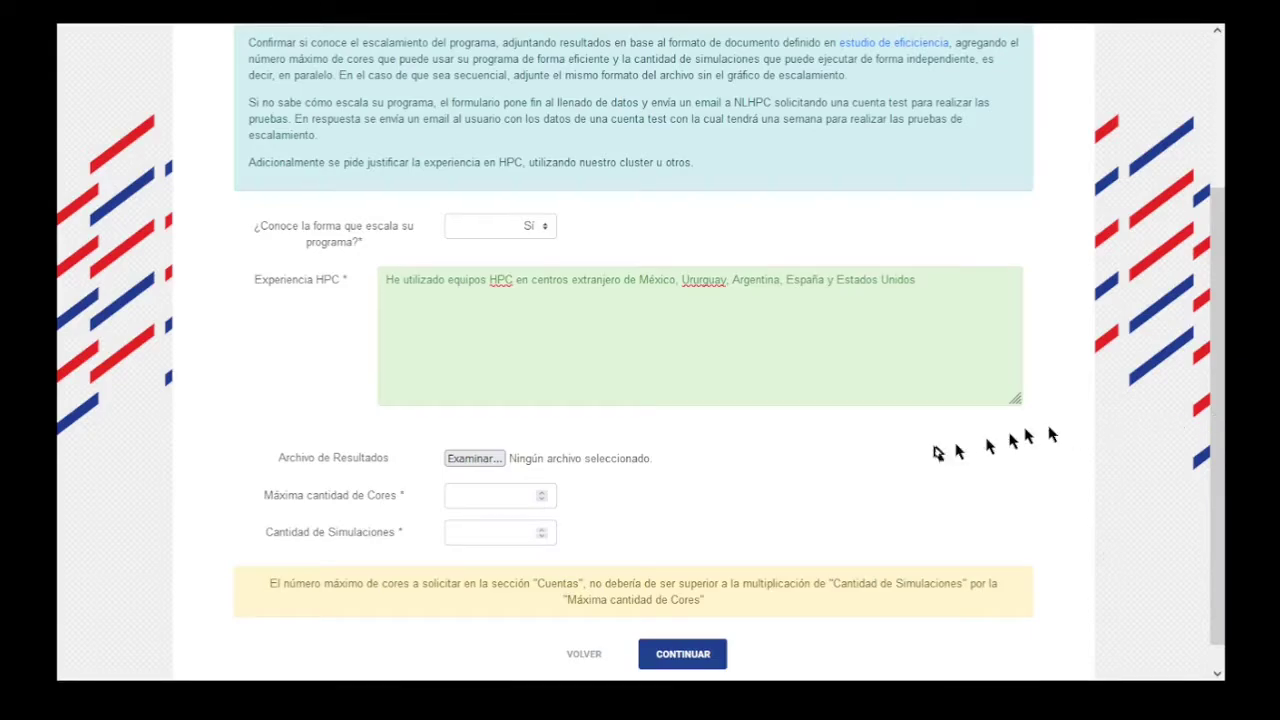
# Attach Escalamiento.pdf as the scaling results file.
pyautogui.click(474, 458)
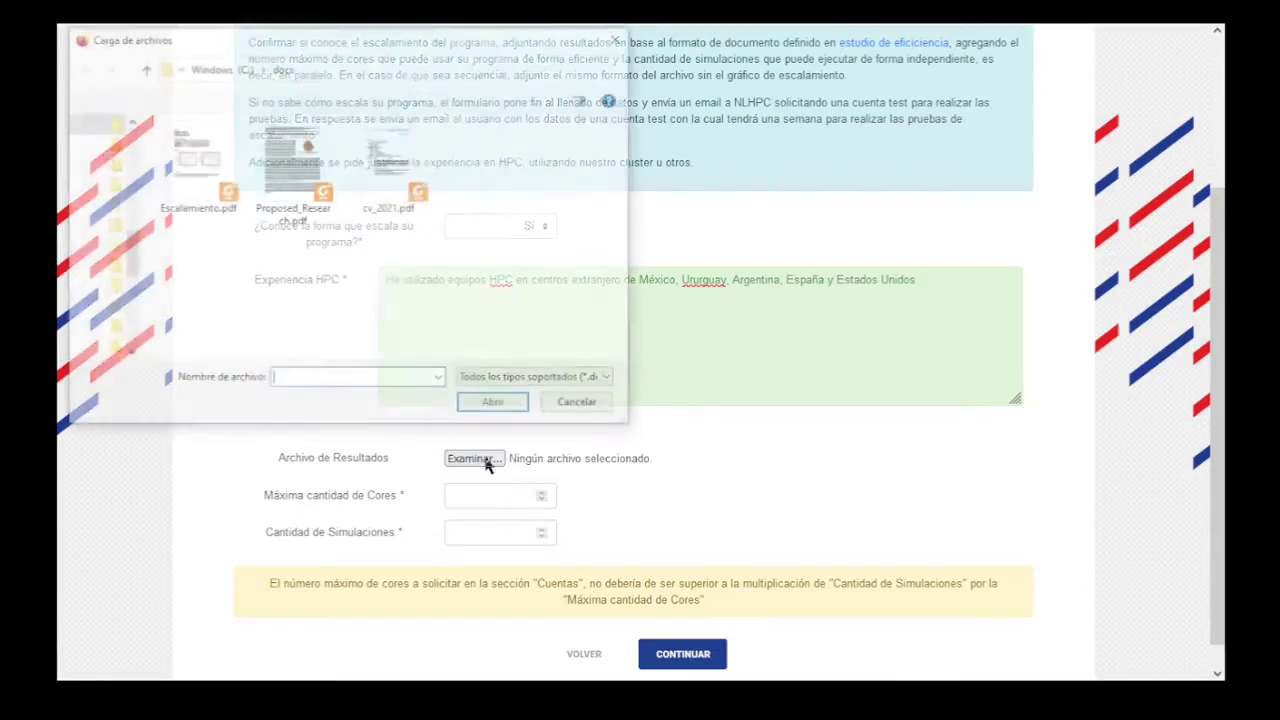
pyautogui.click(225, 210)
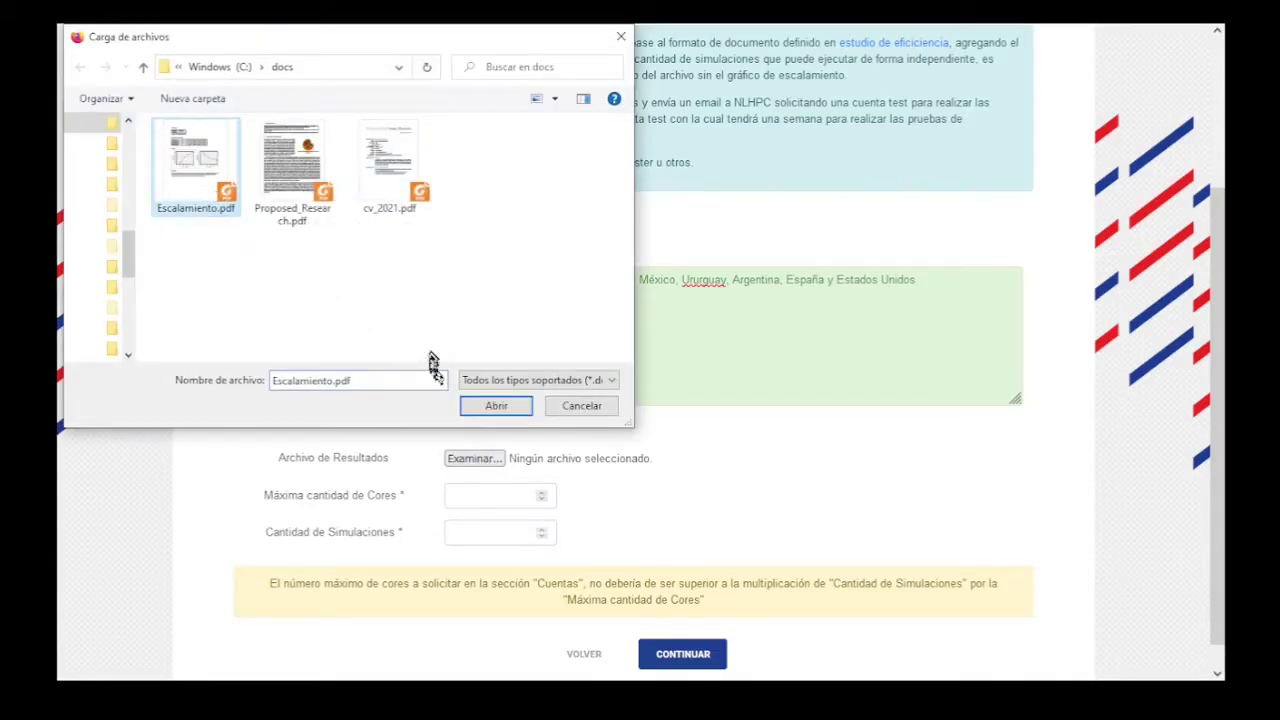
pyautogui.click(486, 405)
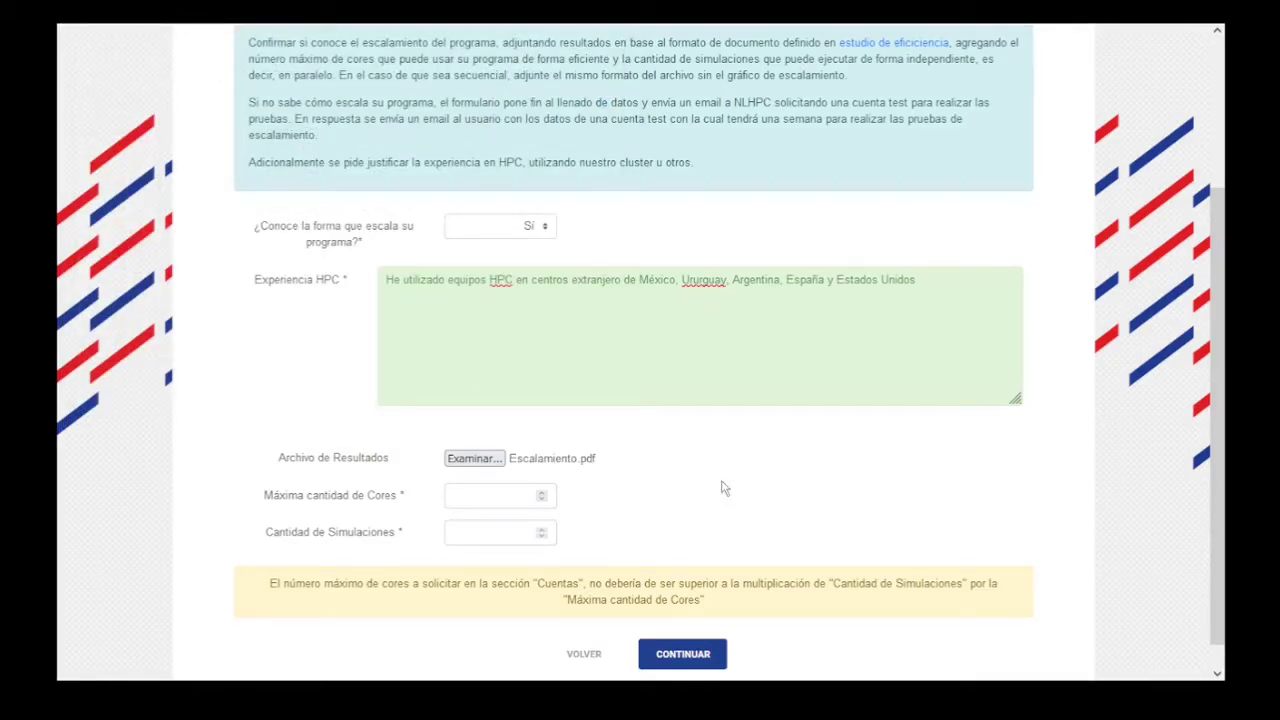
pyautogui.click(470, 495)
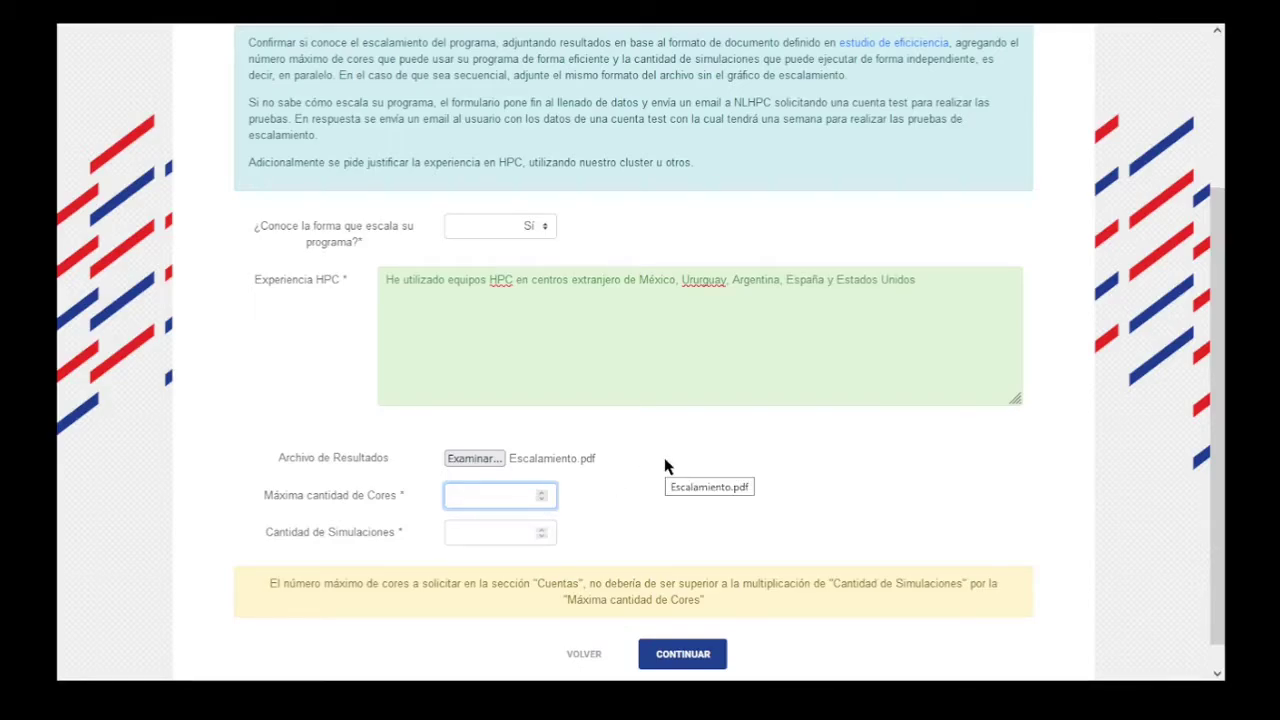
# Enter 200 in Máxima cantidad de Cores and 2 simulations, then continue to Grupo de Investigación.
pyautogui.write('200')
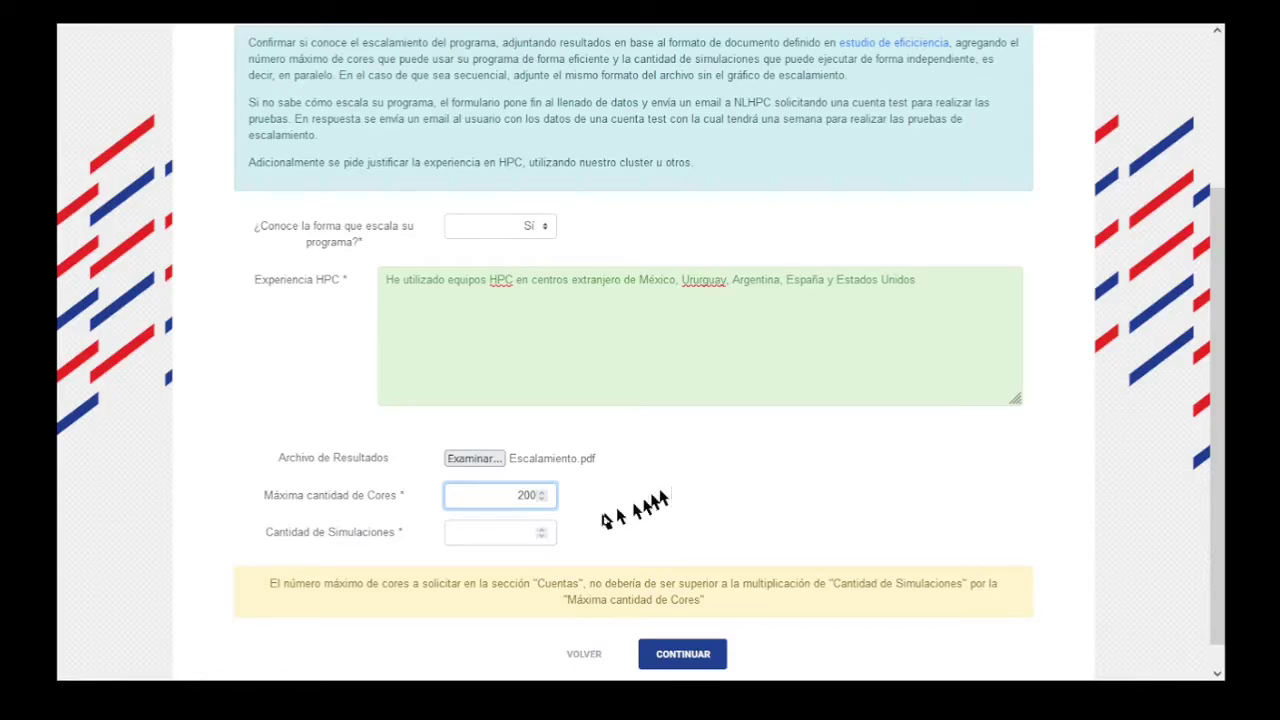
pyautogui.click(508, 526)
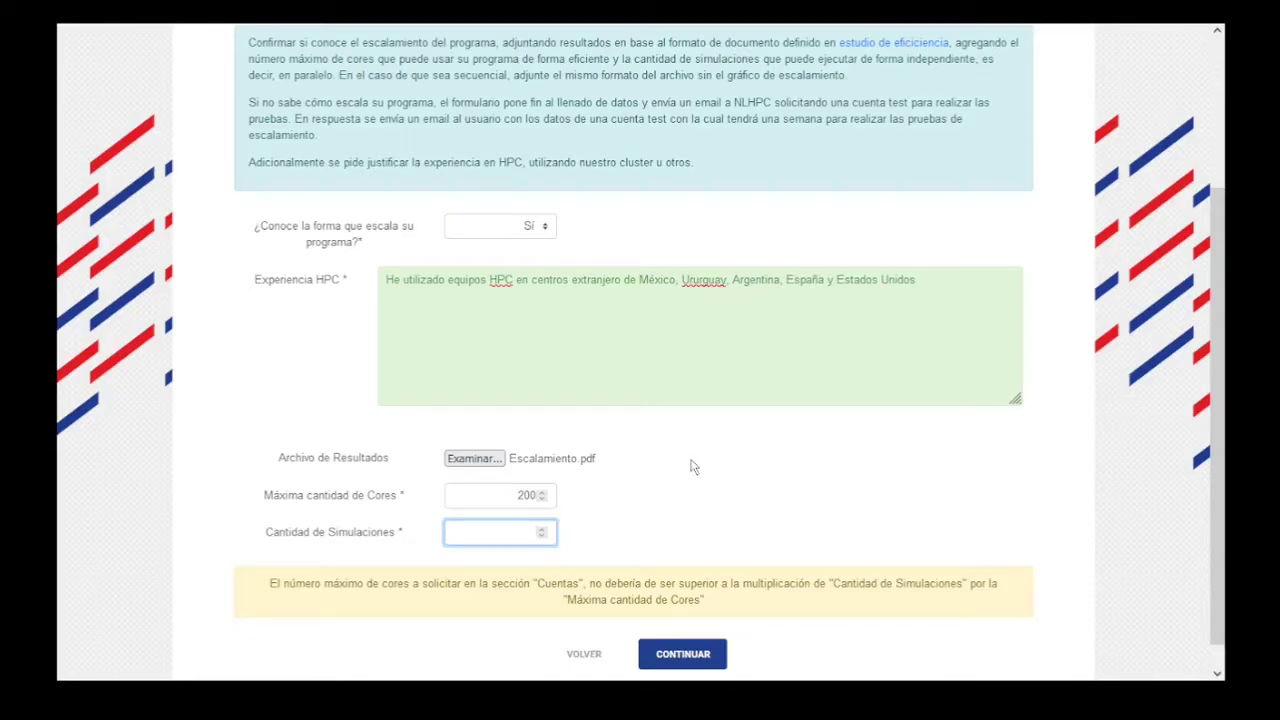
pyautogui.write('2')
pyautogui.click(705, 505)
pyautogui.scroll(-1, 706, 503)
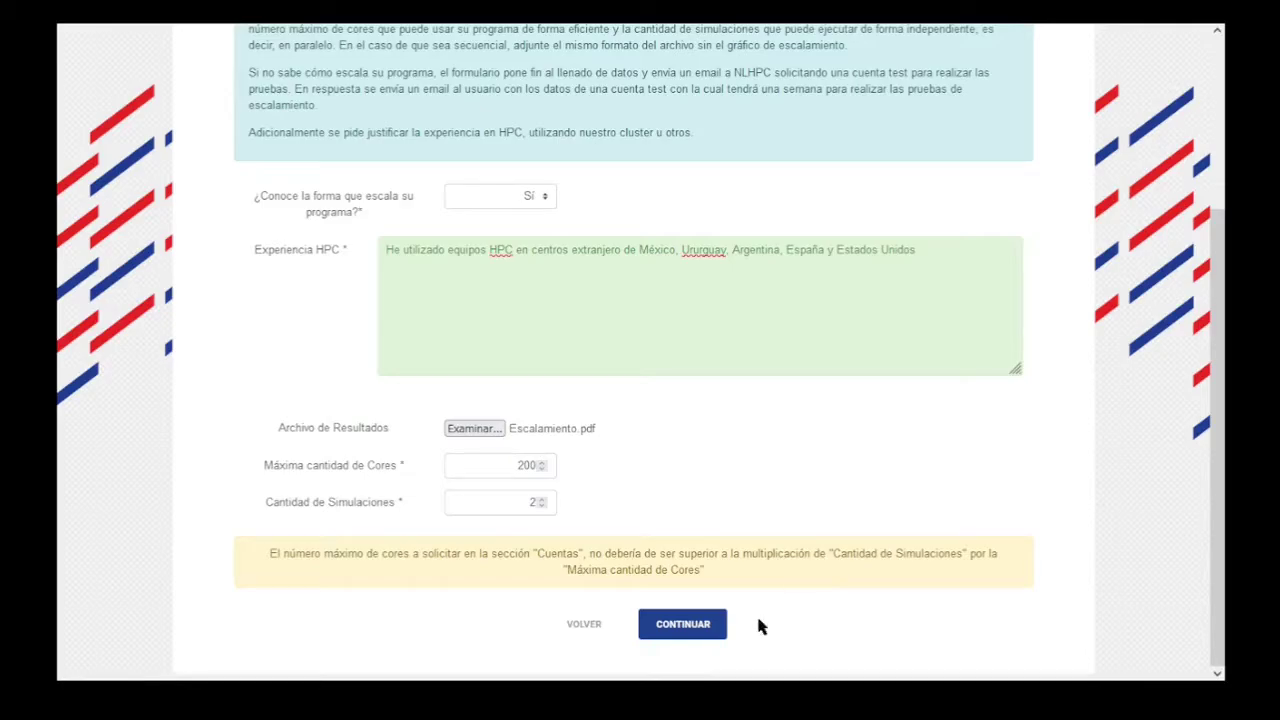
pyautogui.click(700, 630)
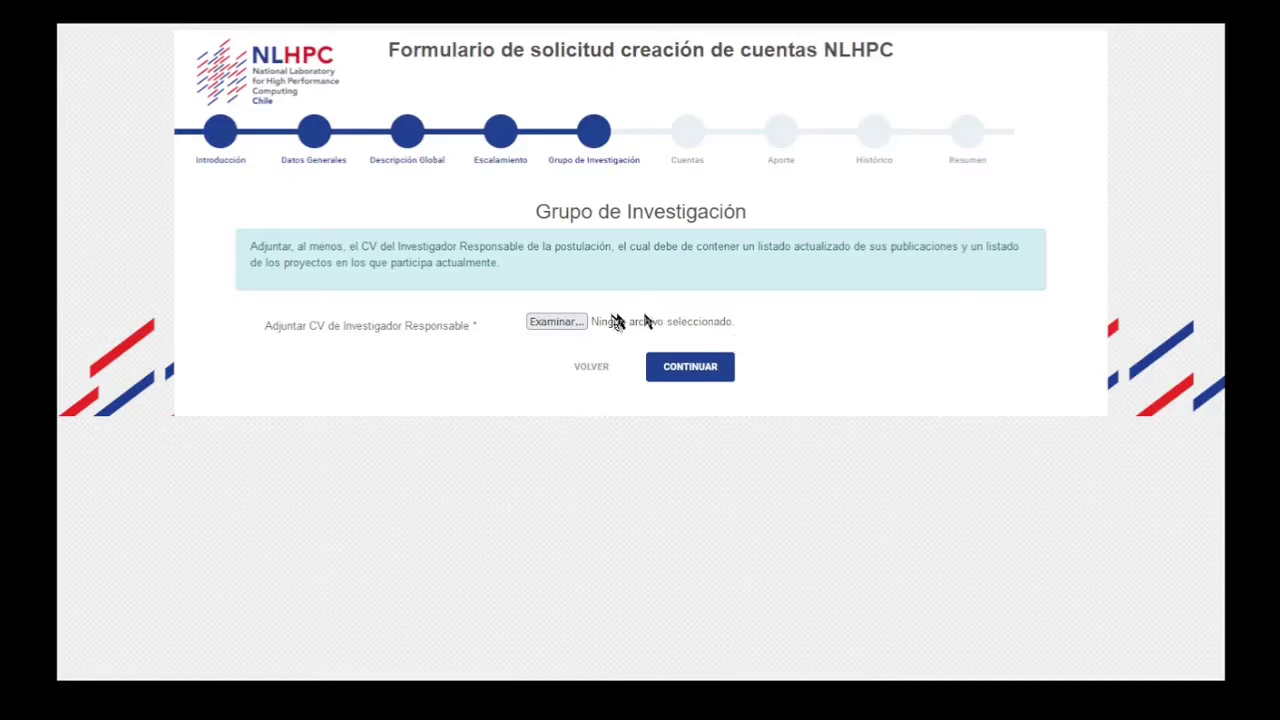
# Attach cv_2021.pdf as the responsible investigator's CV and continue to the Cuentas step.
pyautogui.click(561, 321)
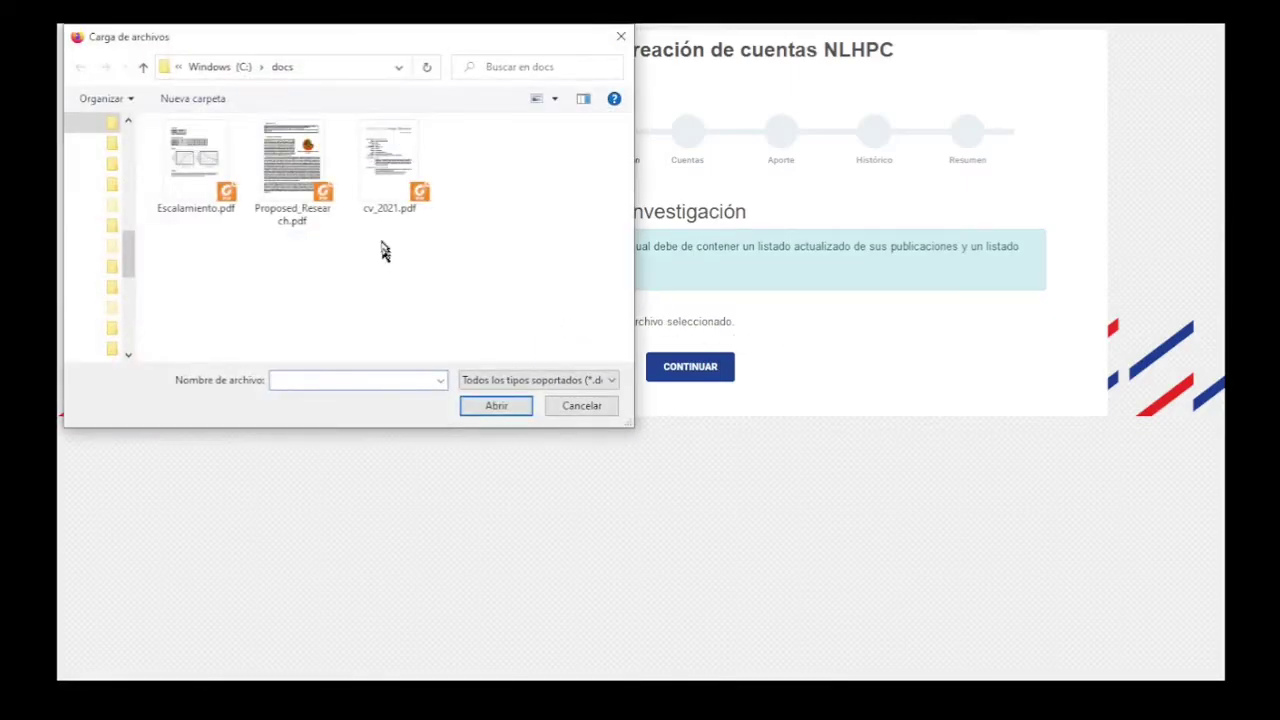
pyautogui.click(391, 205)
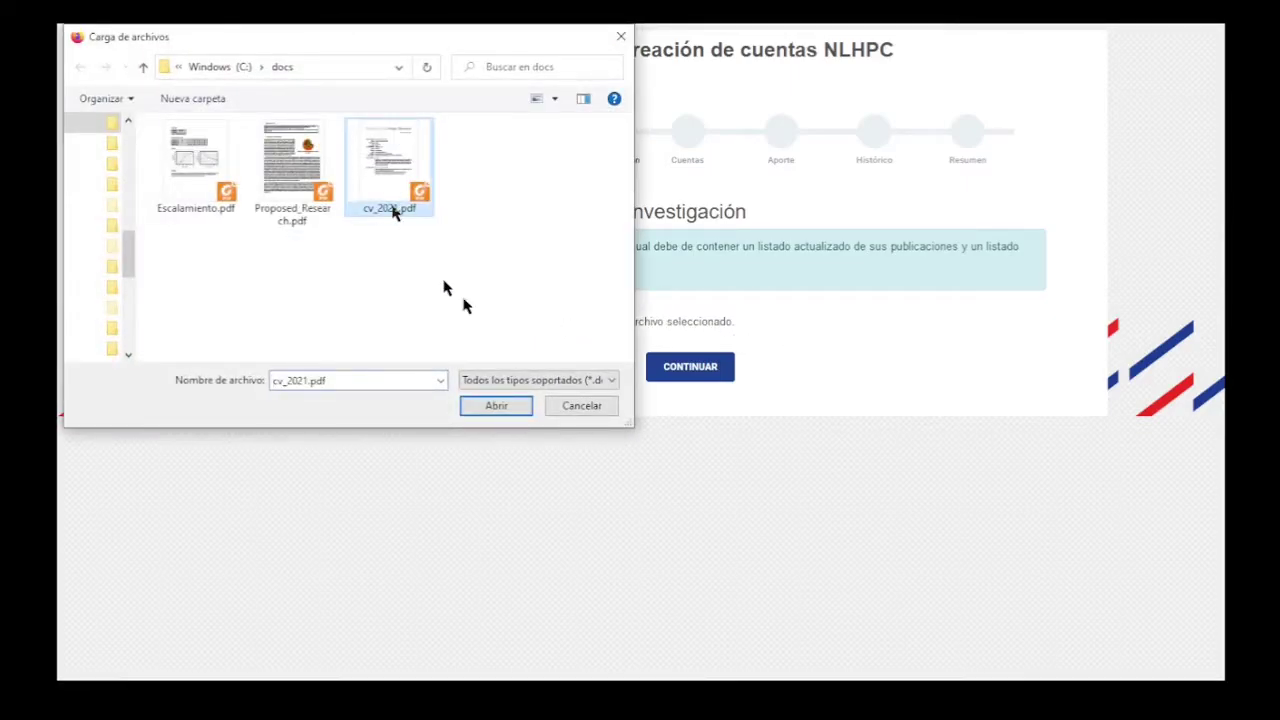
pyautogui.click(512, 408)
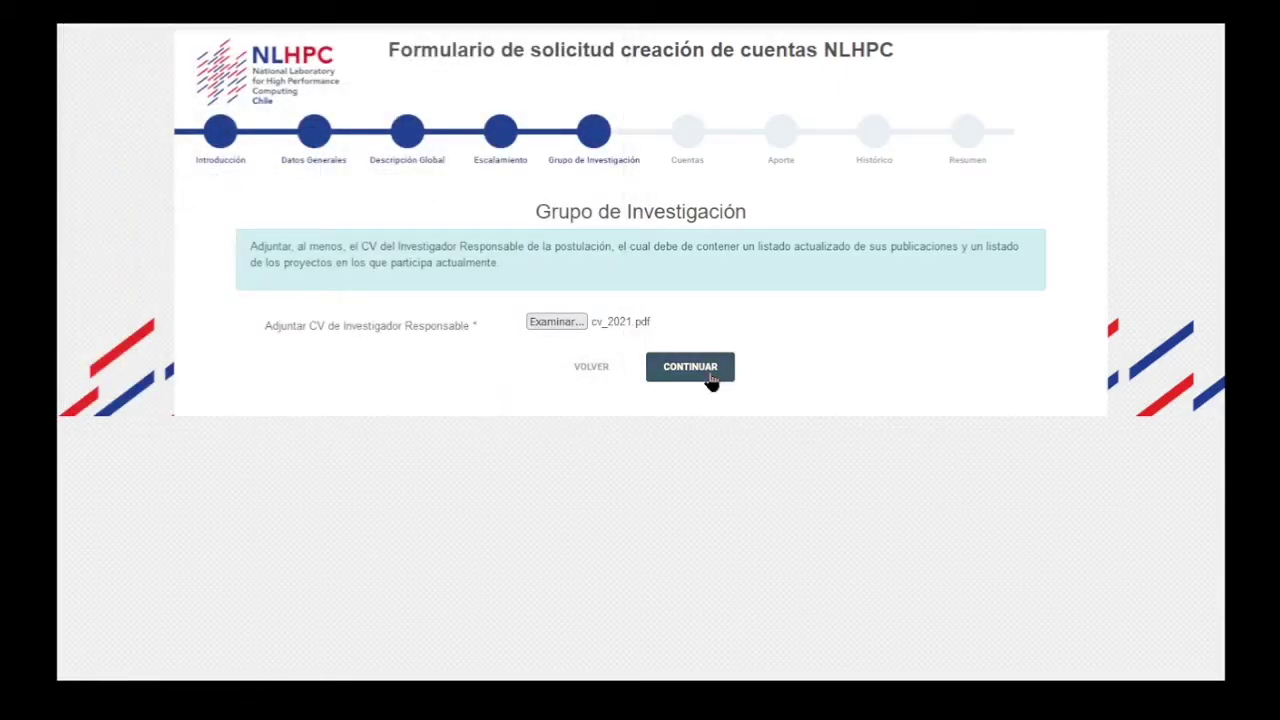
pyautogui.click(708, 378)
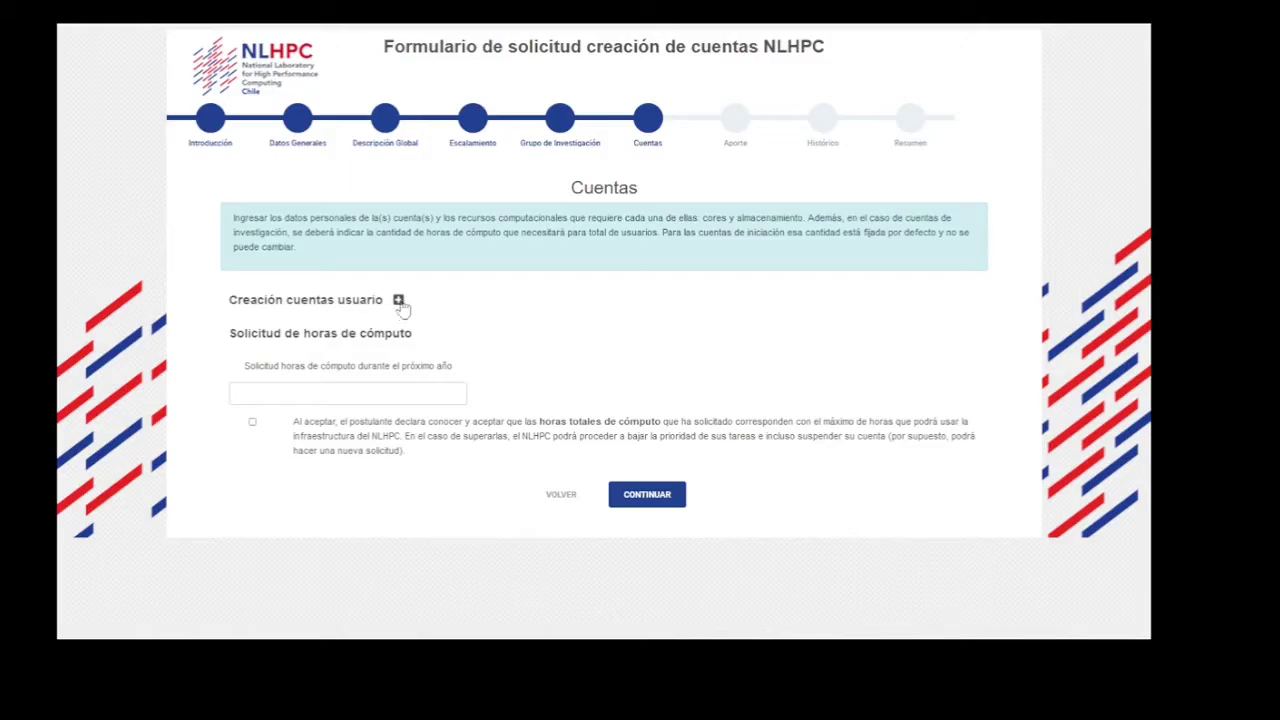
# Add a user account with RUT as ID type, paste the RUT number, and enter the account e-mail.
pyautogui.click(398, 300)
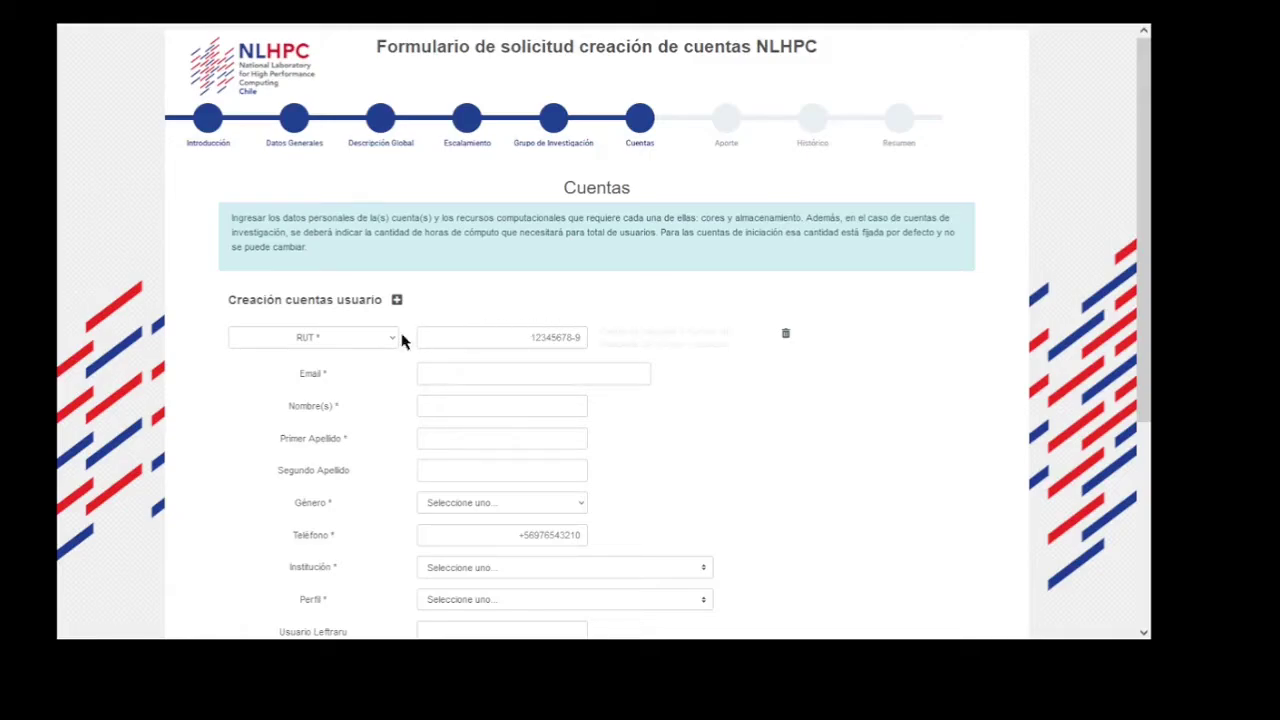
pyautogui.click(330, 345)
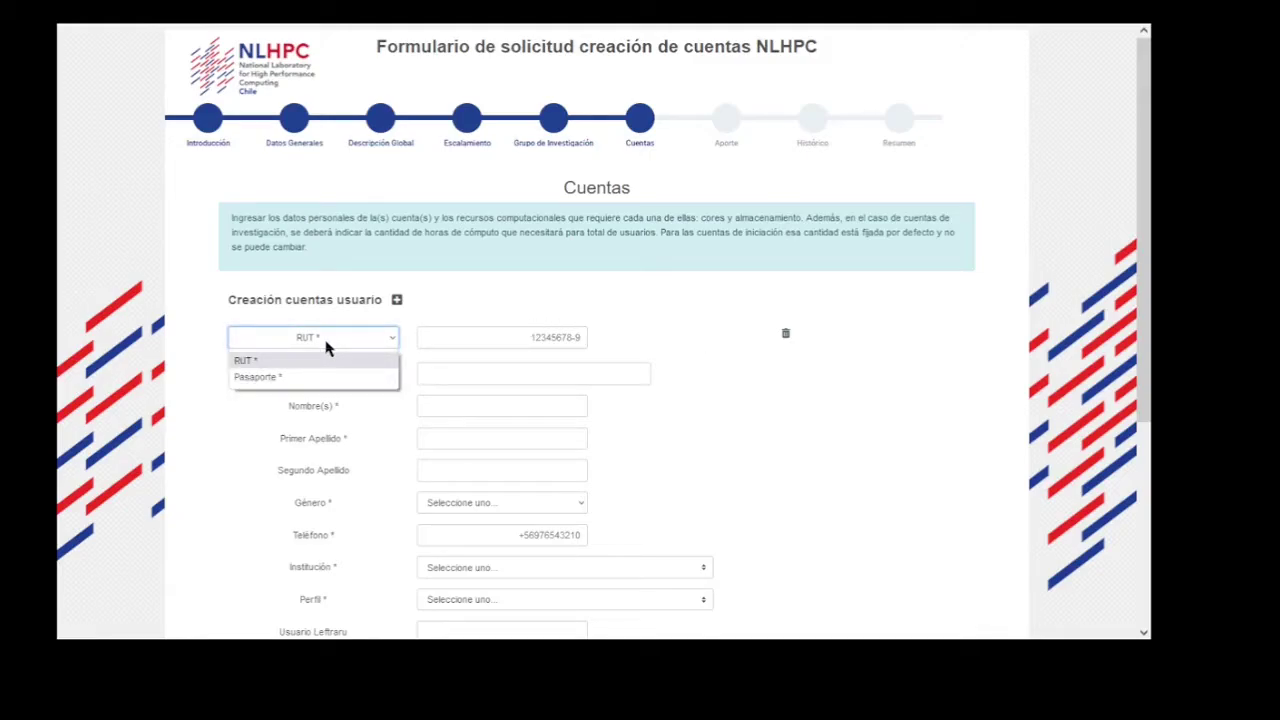
pyautogui.click(491, 338)
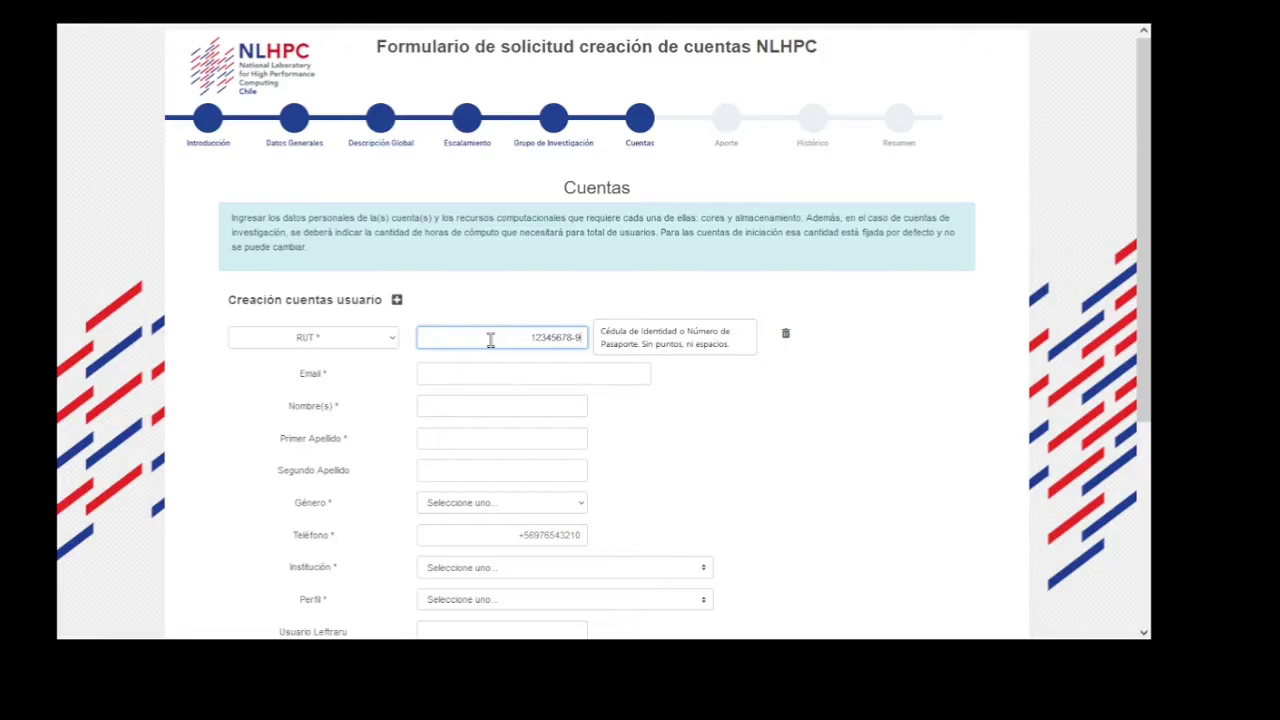
pyautogui.click(509, 374)
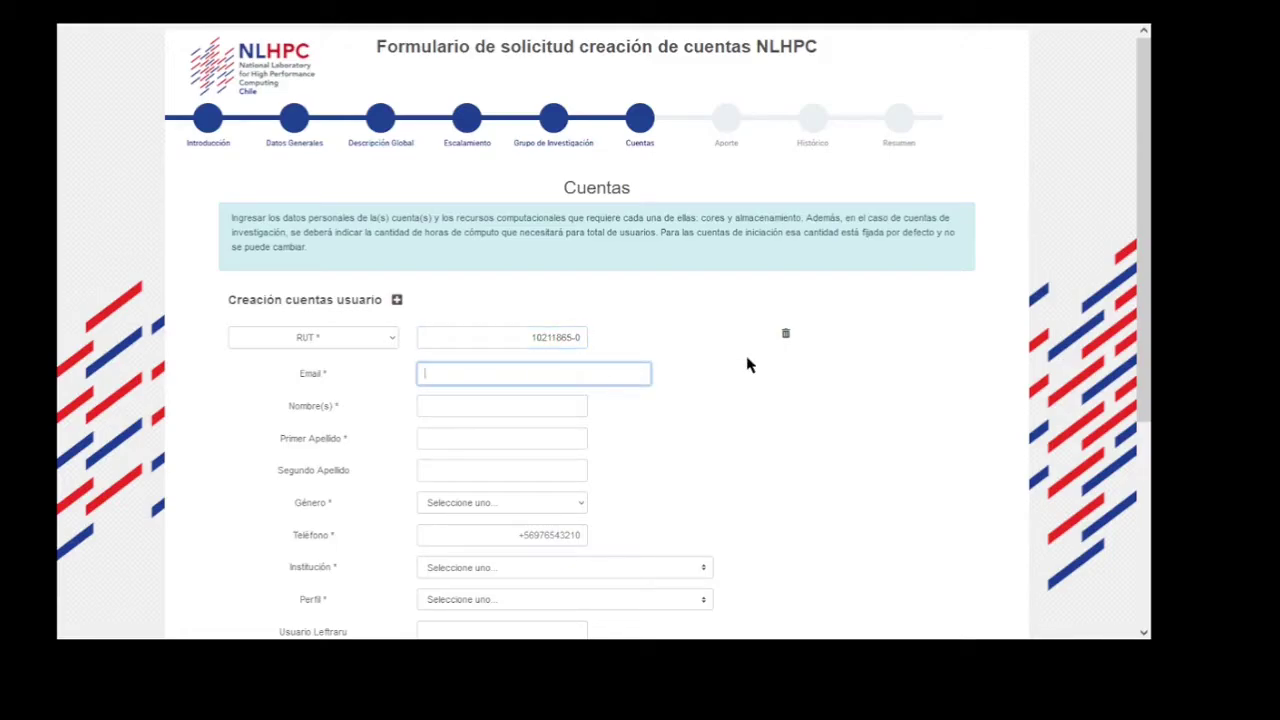
# Fill in the user's first name and first surname and set Género to Masculino.
pyautogui.press('Tab')
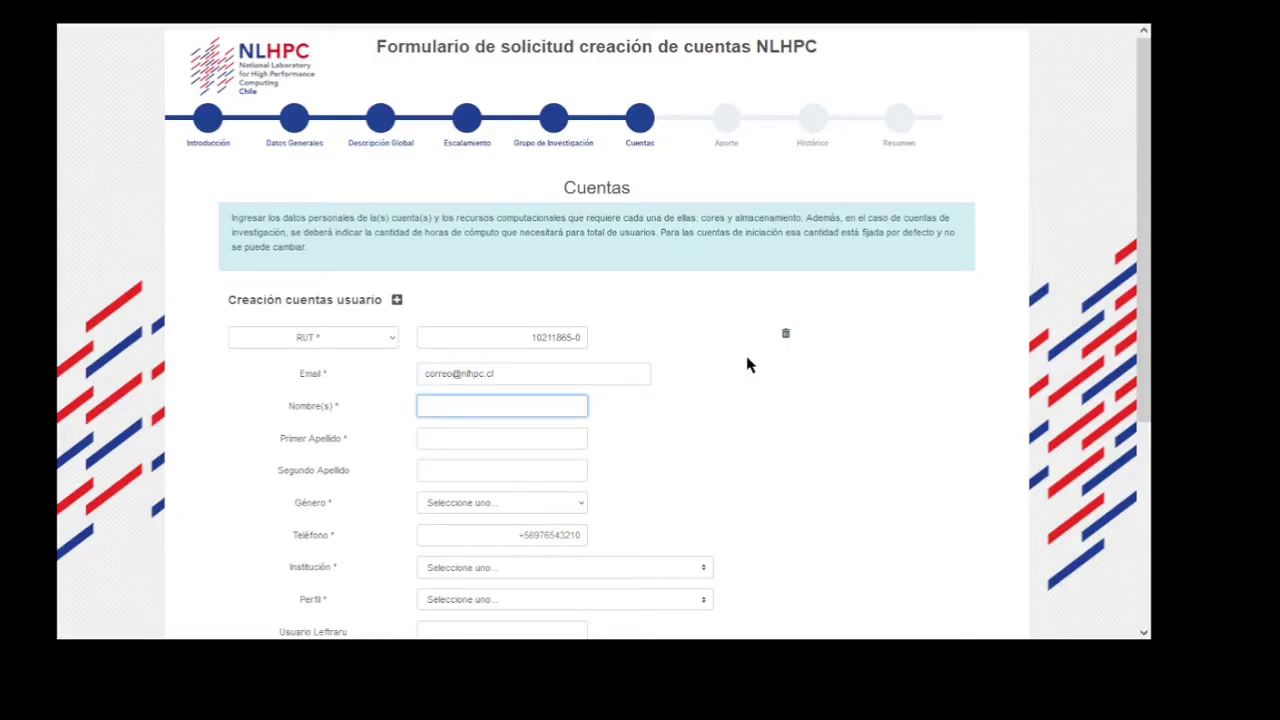
pyautogui.write('Juan')
pyautogui.press('Tab')
pyautogui.write('P')
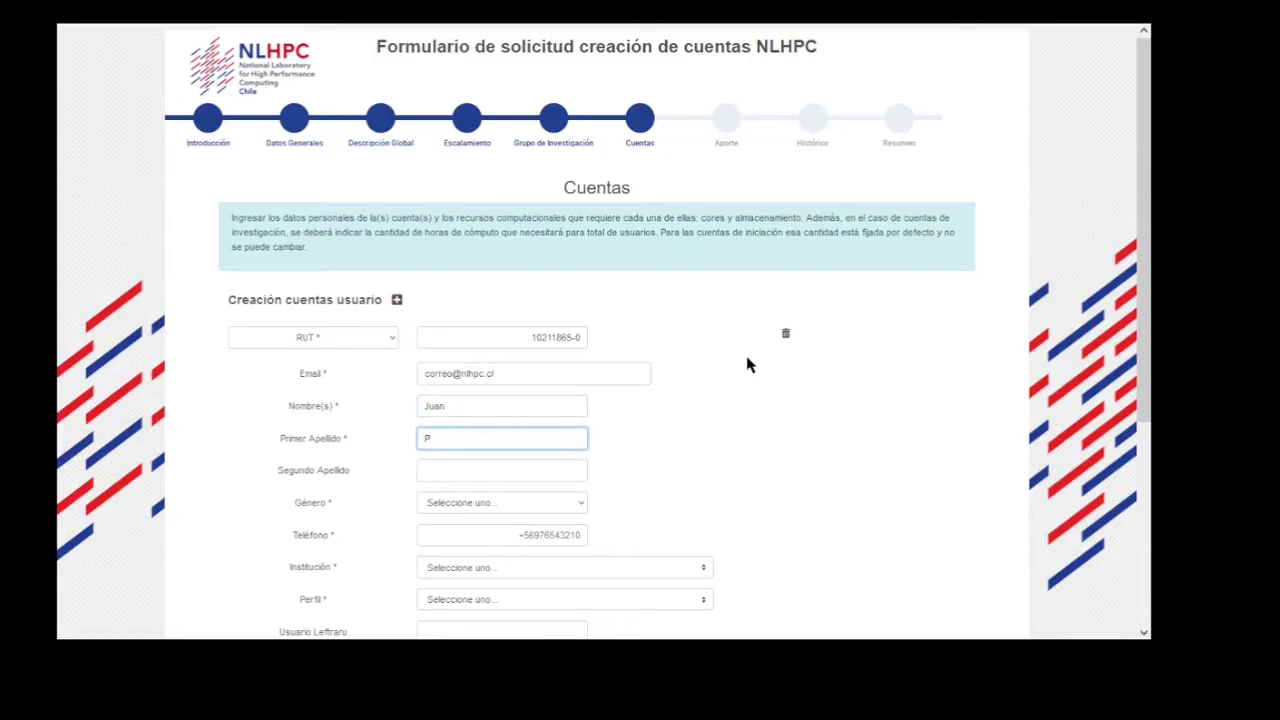
pyautogui.write('erez')
pyautogui.press('Tab')
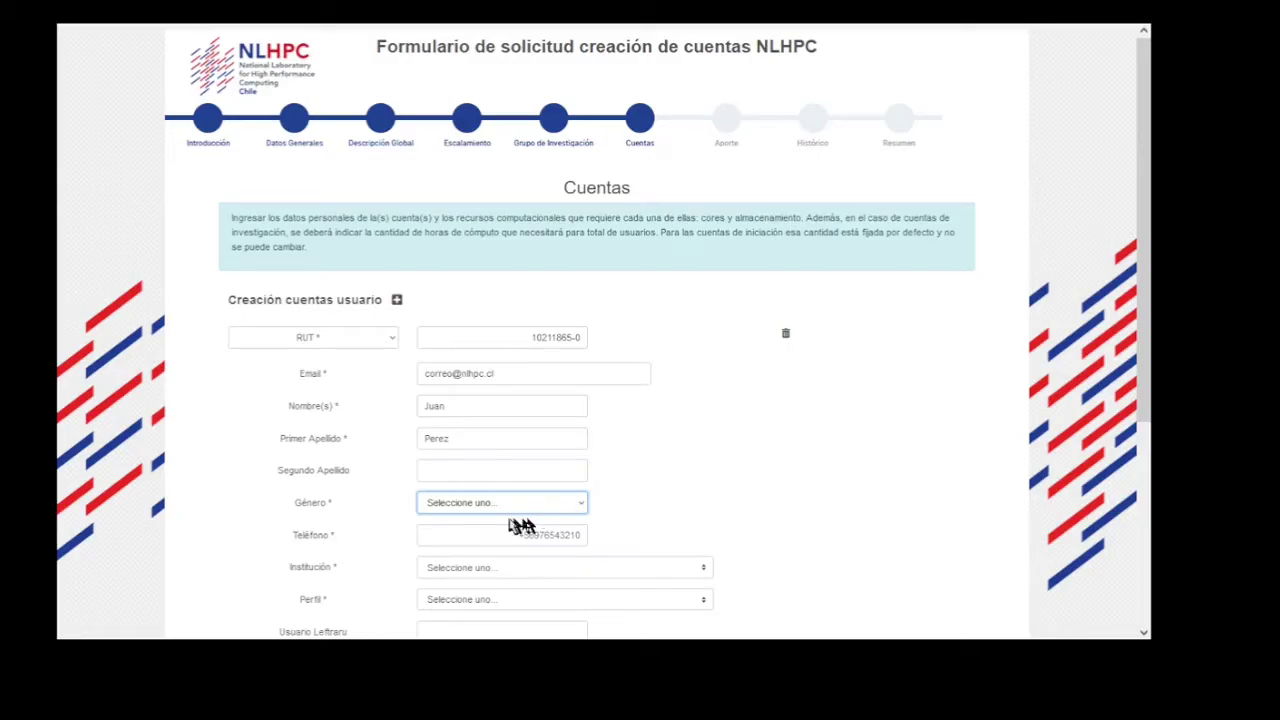
pyautogui.click(518, 506)
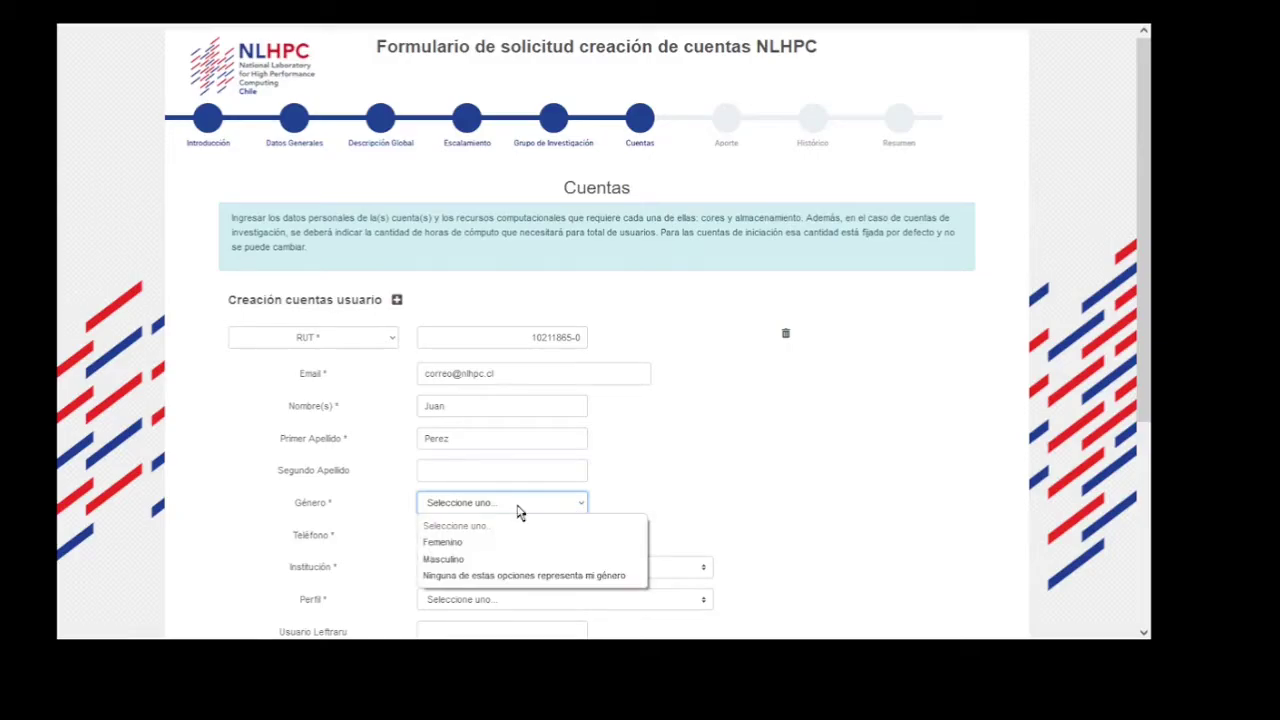
pyautogui.click(485, 560)
# Replace the existing Teléfono value with the user's new mobile number.
pyautogui.scroll(-2, 790, 455)
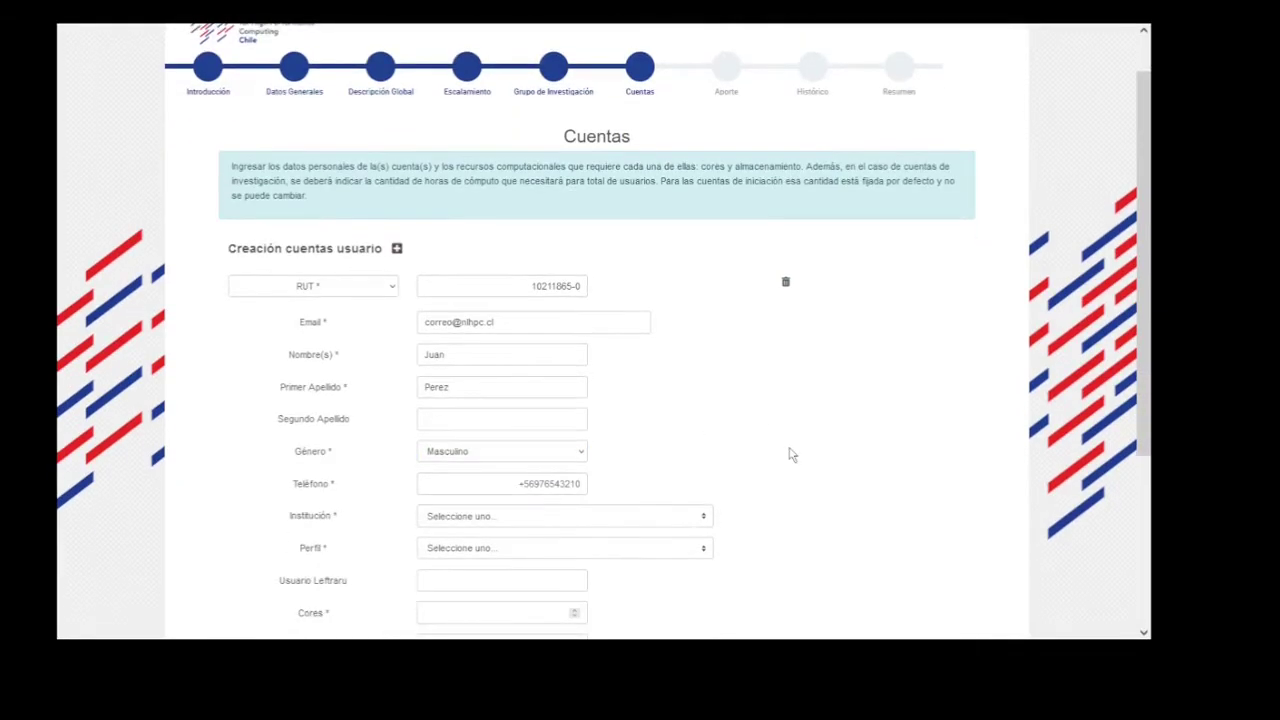
pyautogui.click(527, 391)
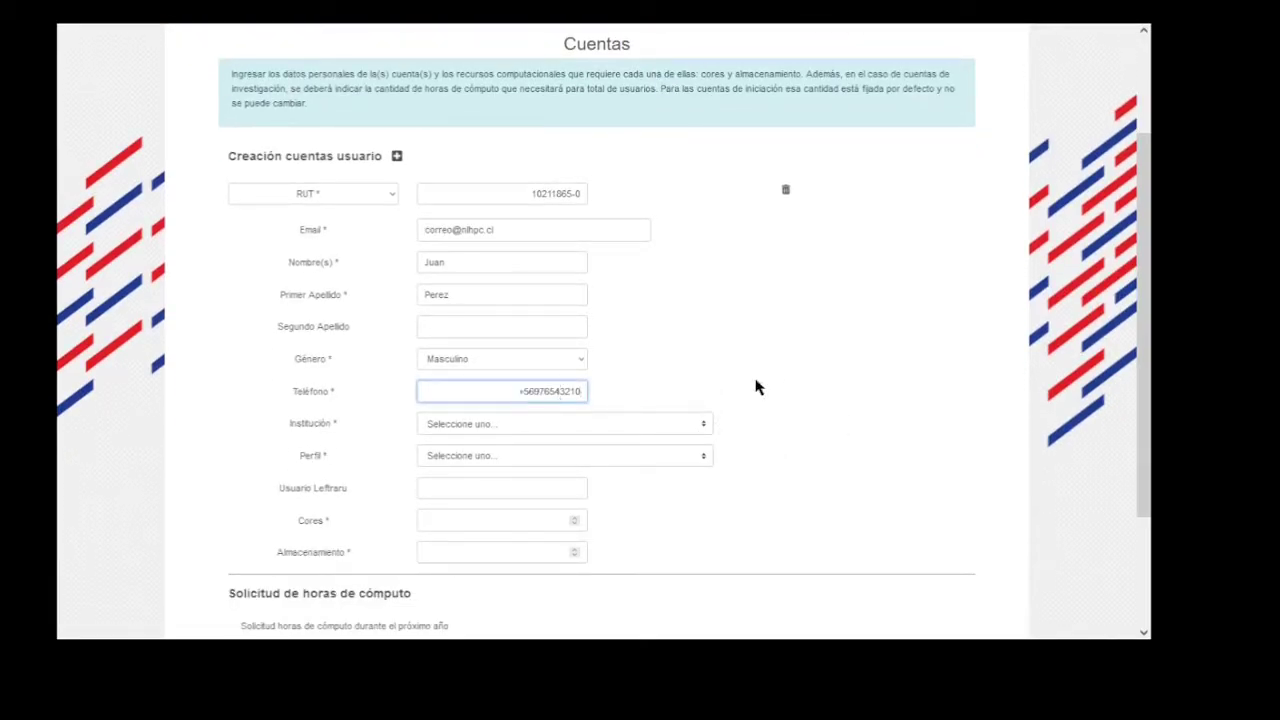
pyautogui.hotkey('ctrl', 'a')
pyautogui.press('BackSpace')
pyautogui.write('+56912345678')
# Set Institución to London's Global University after briefly selecting Otra.
pyautogui.click(591, 424)
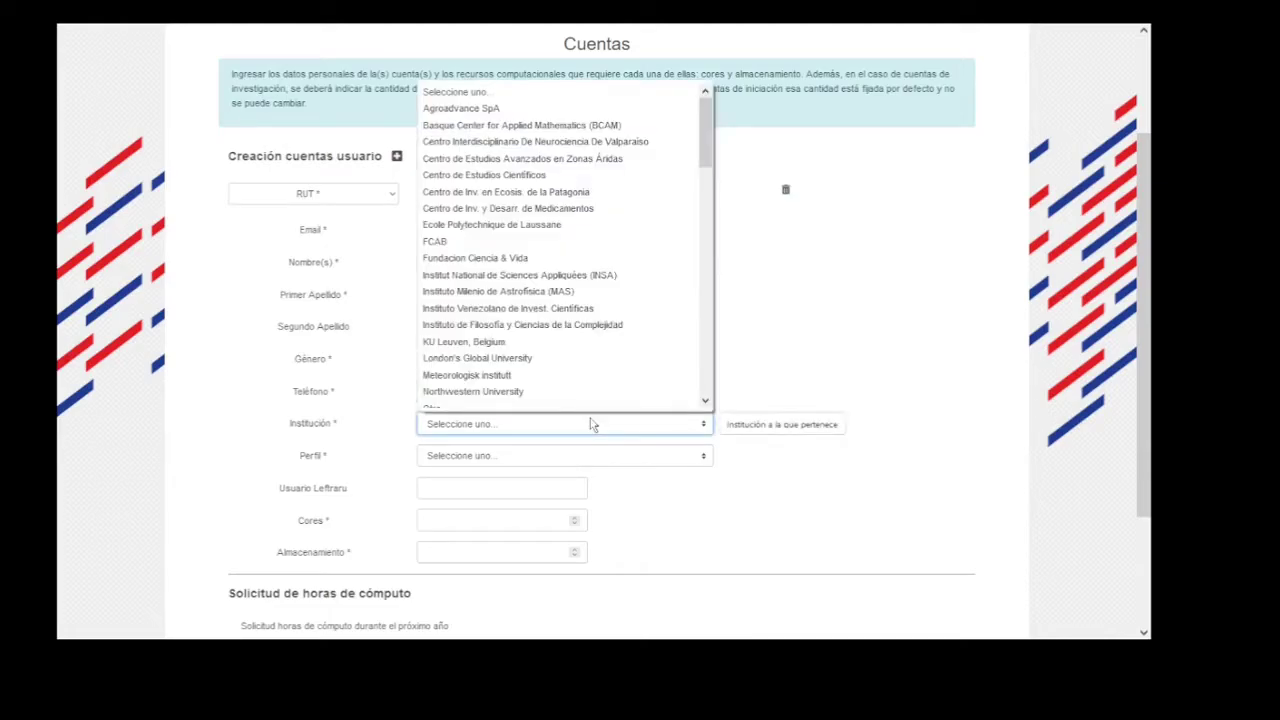
pyautogui.scroll(-3, 627, 290)
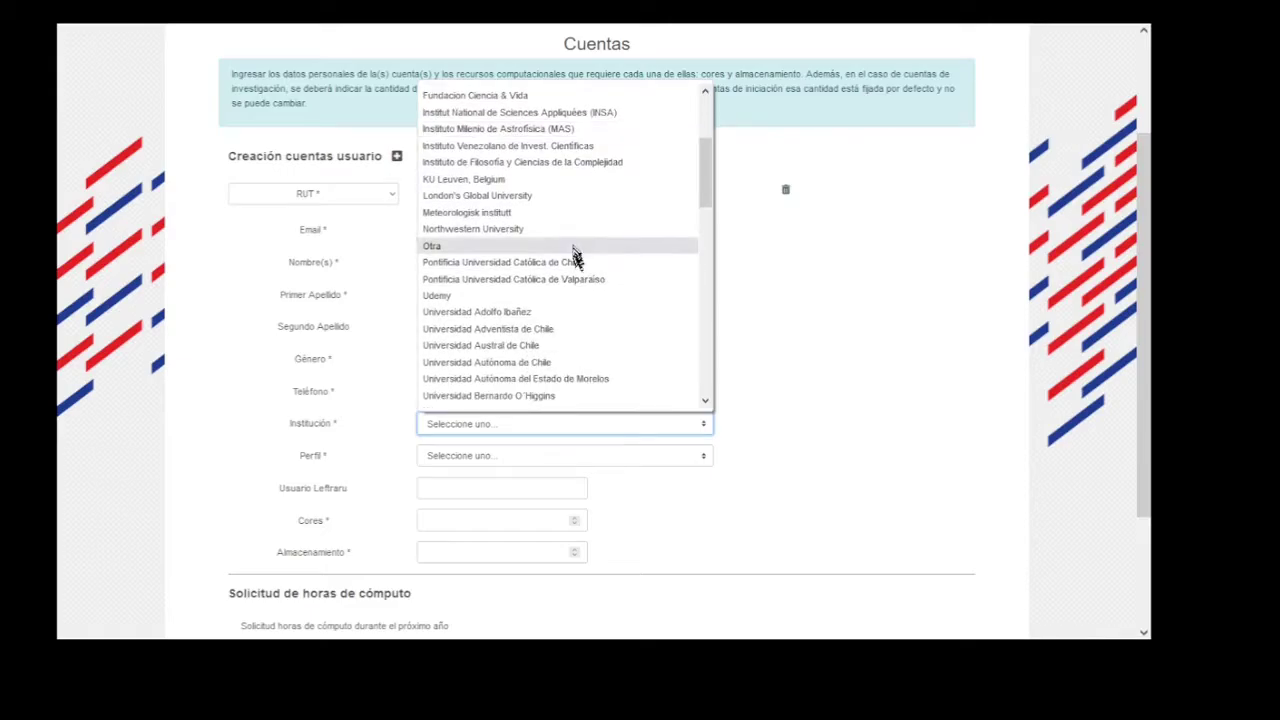
pyautogui.click(575, 258)
pyautogui.click(538, 426)
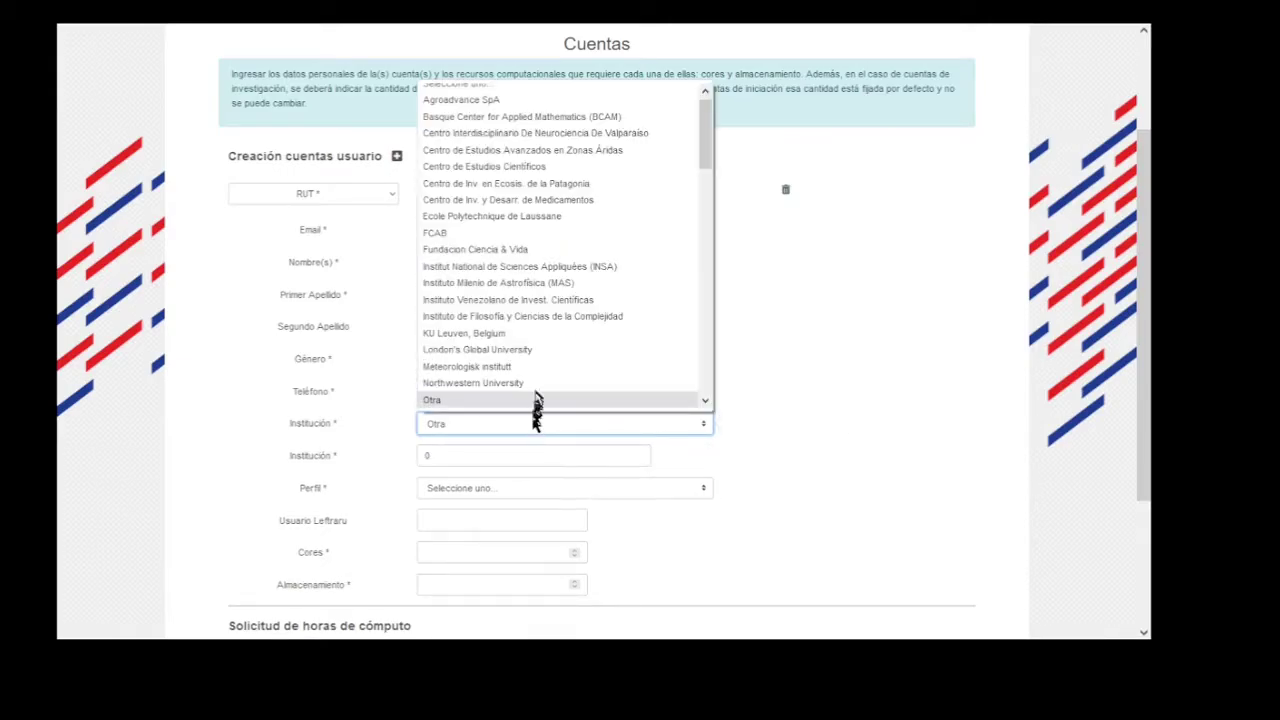
pyautogui.click(536, 352)
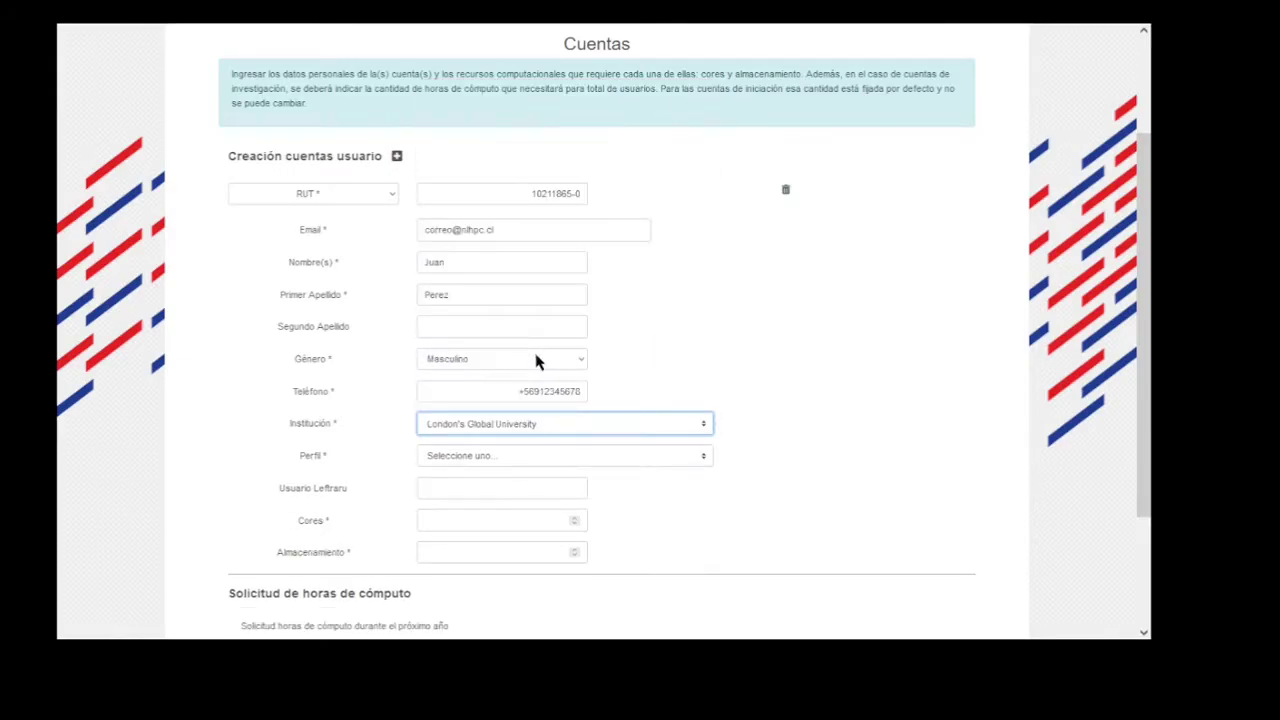
# Set the account Perfil to Estudiante.
pyautogui.click(604, 460)
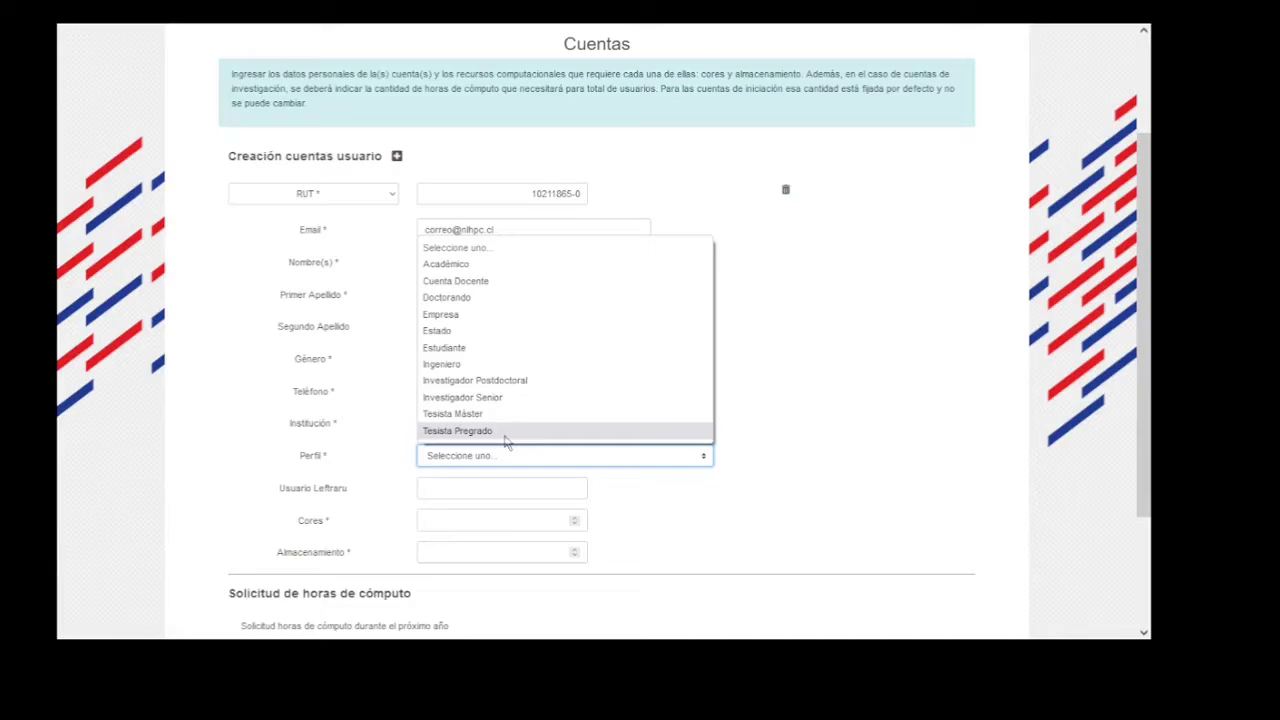
pyautogui.click(507, 348)
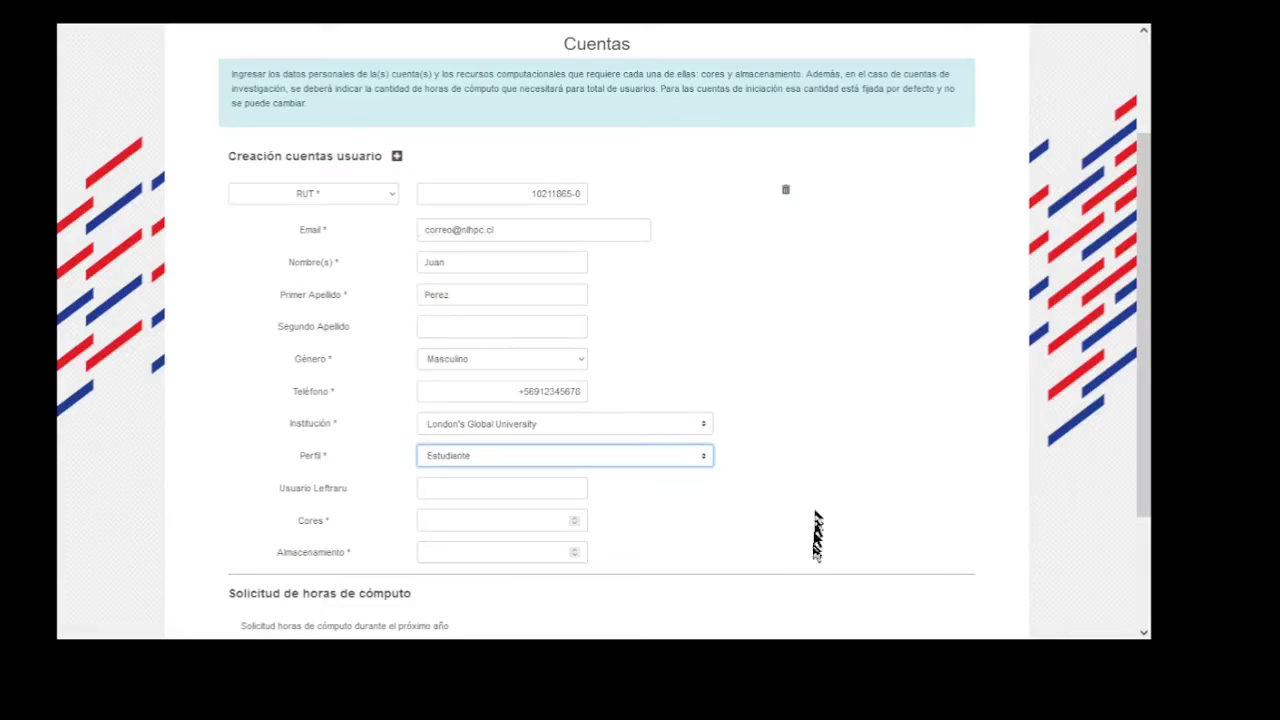
pyautogui.click(486, 489)
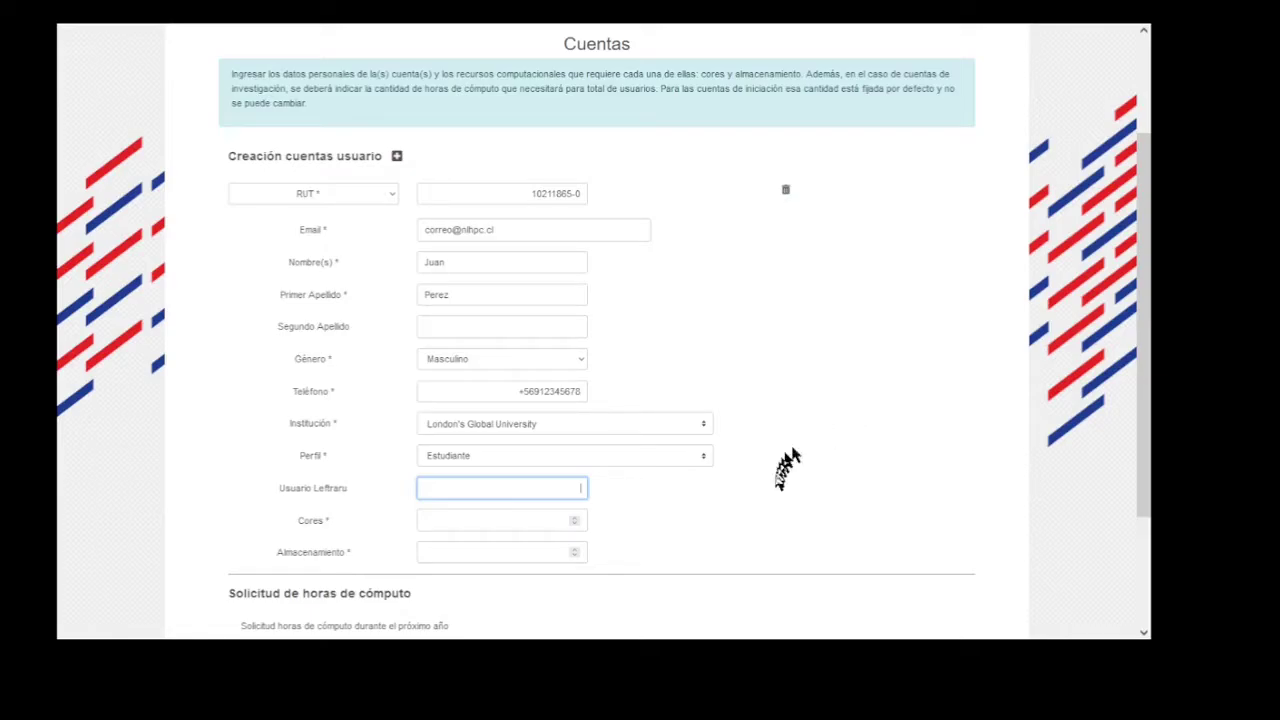
pyautogui.click(523, 521)
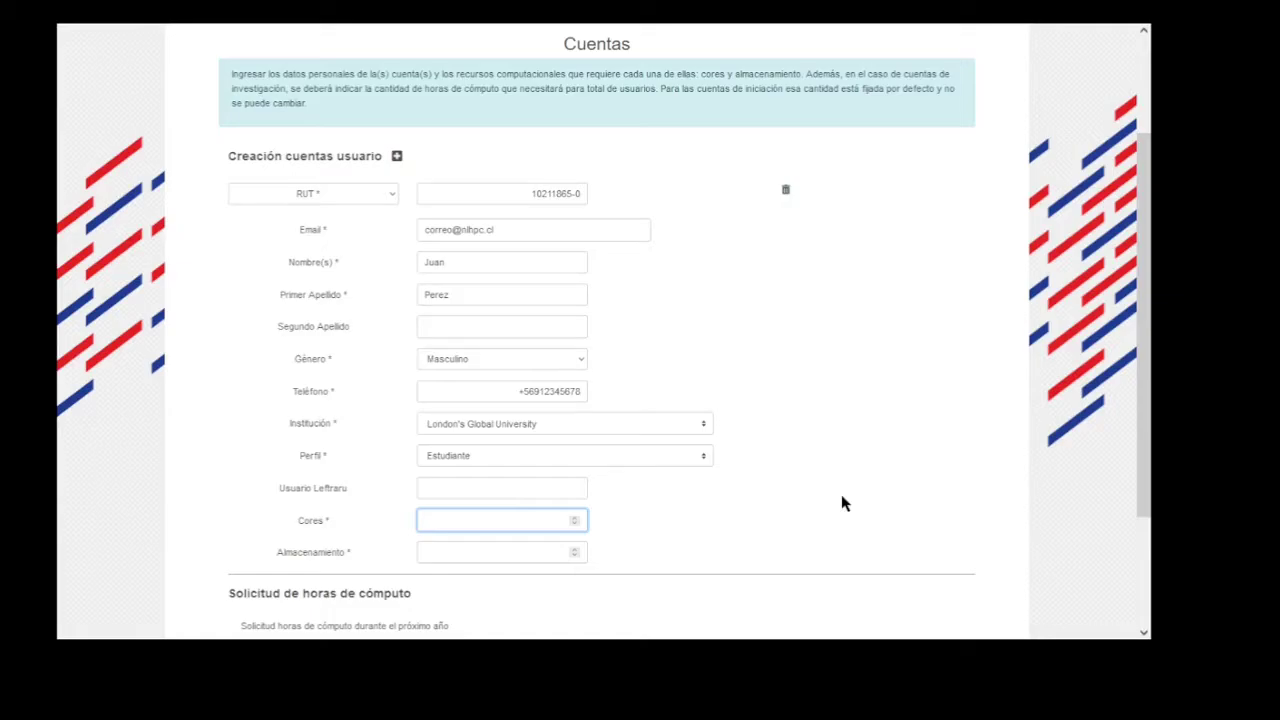
# Enter 400 cores and 250 GB Almacenamiento, bringing up the storage justification box.
pyautogui.write('400')
pyautogui.click(556, 555)
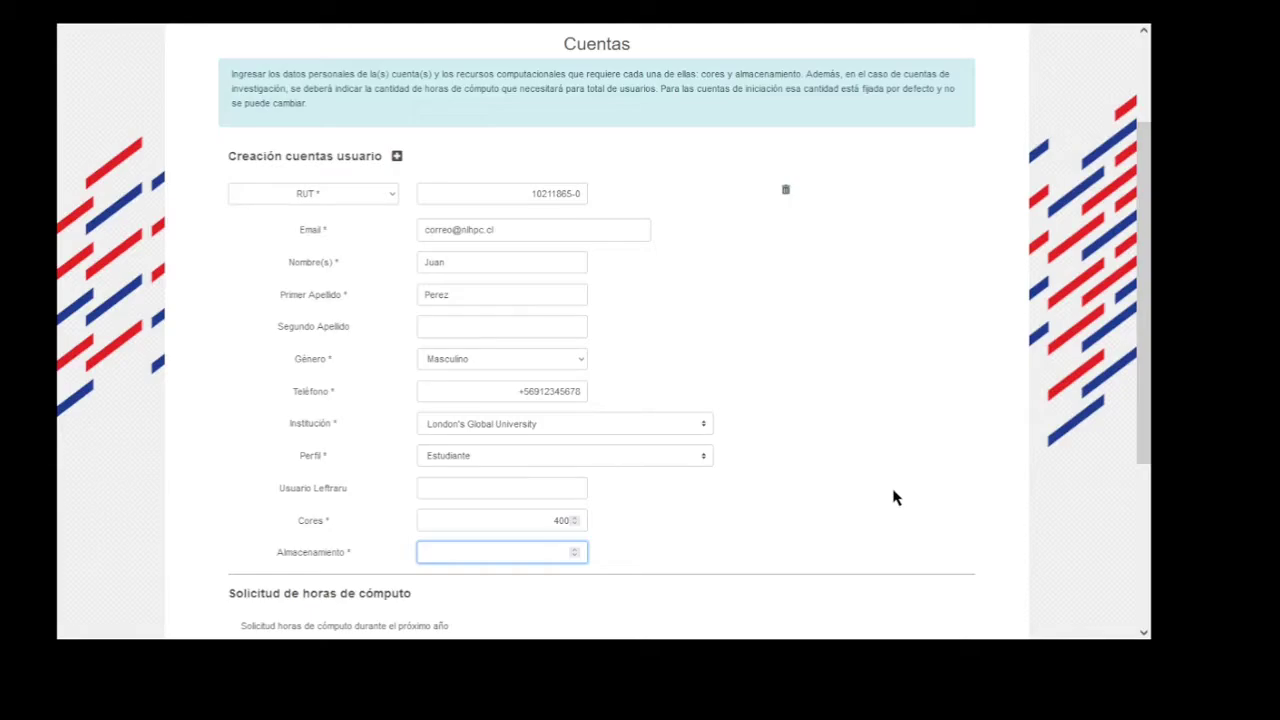
pyautogui.write('250')
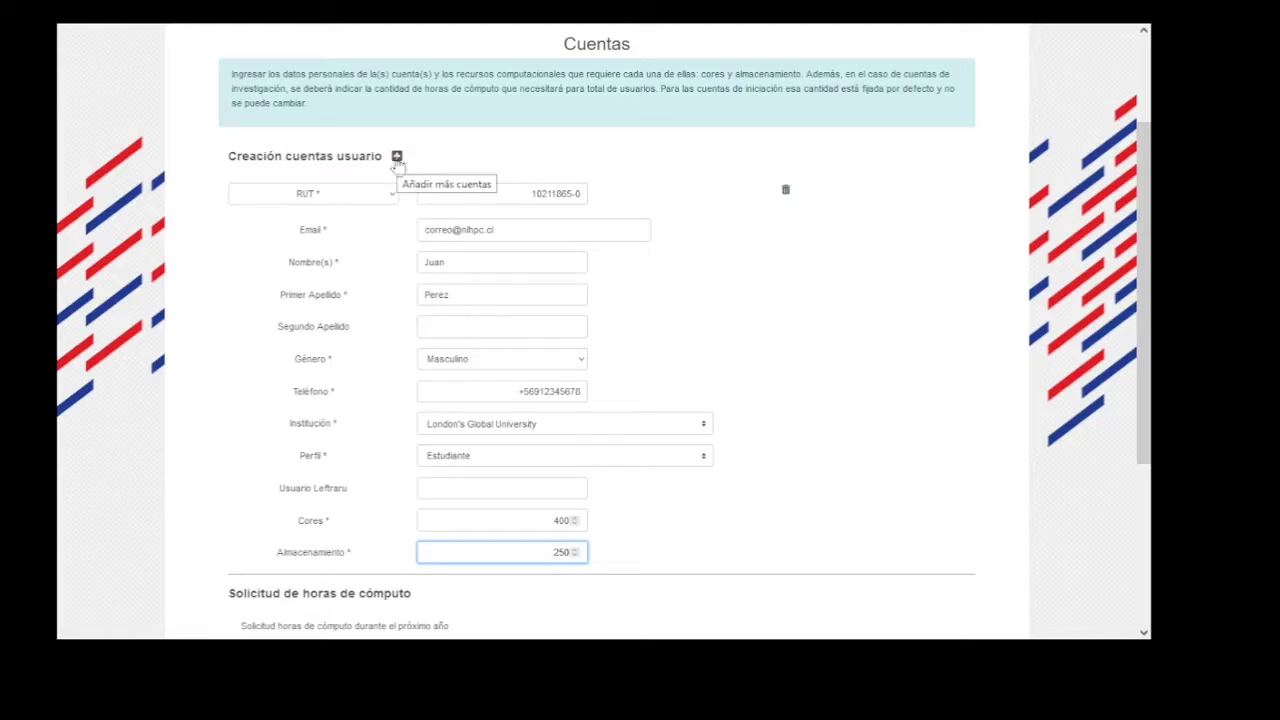
pyautogui.click(935, 335)
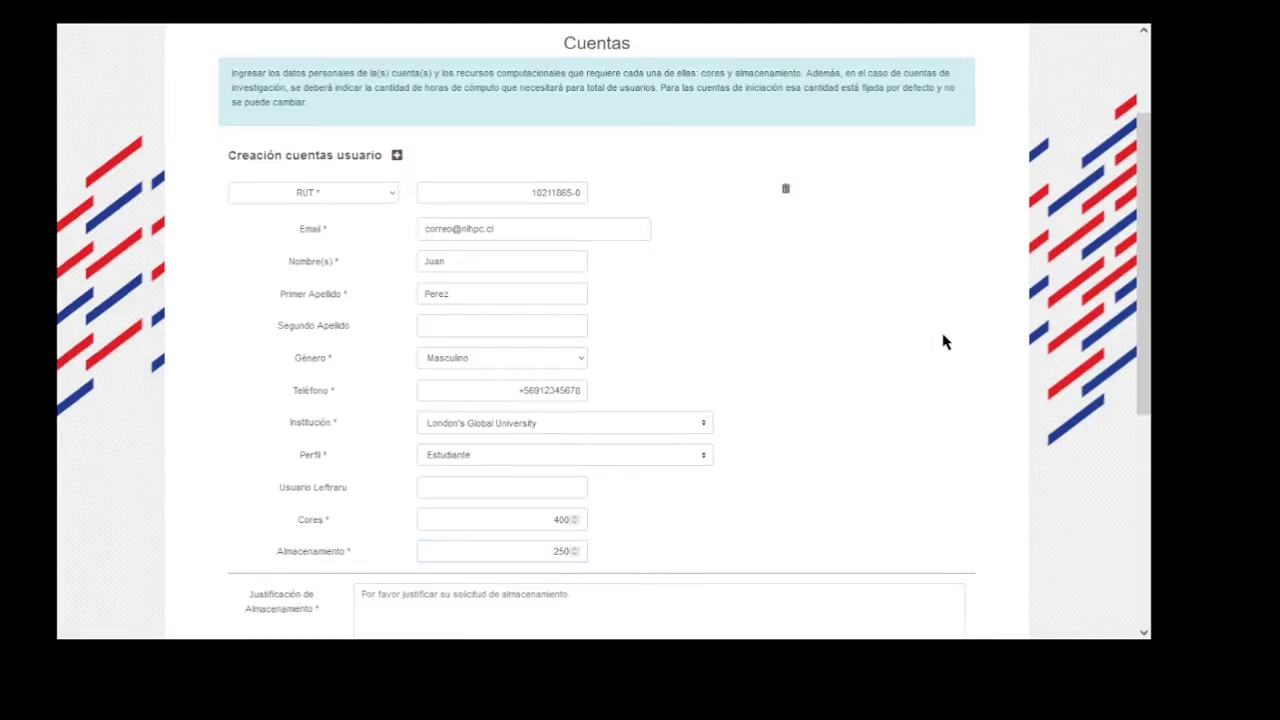
pyautogui.scroll(-2, 940, 345)
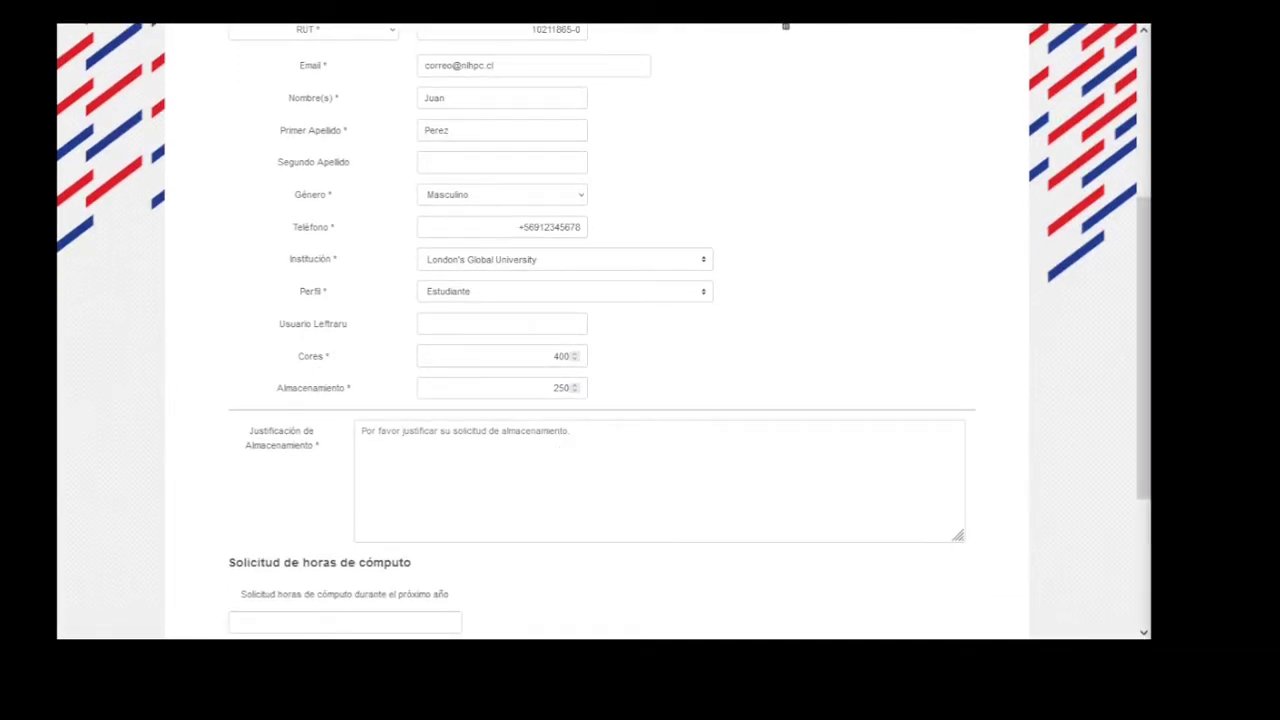
# Paste a justification saying complex simulations need much space, freed once they finish.
pyautogui.click(629, 446)
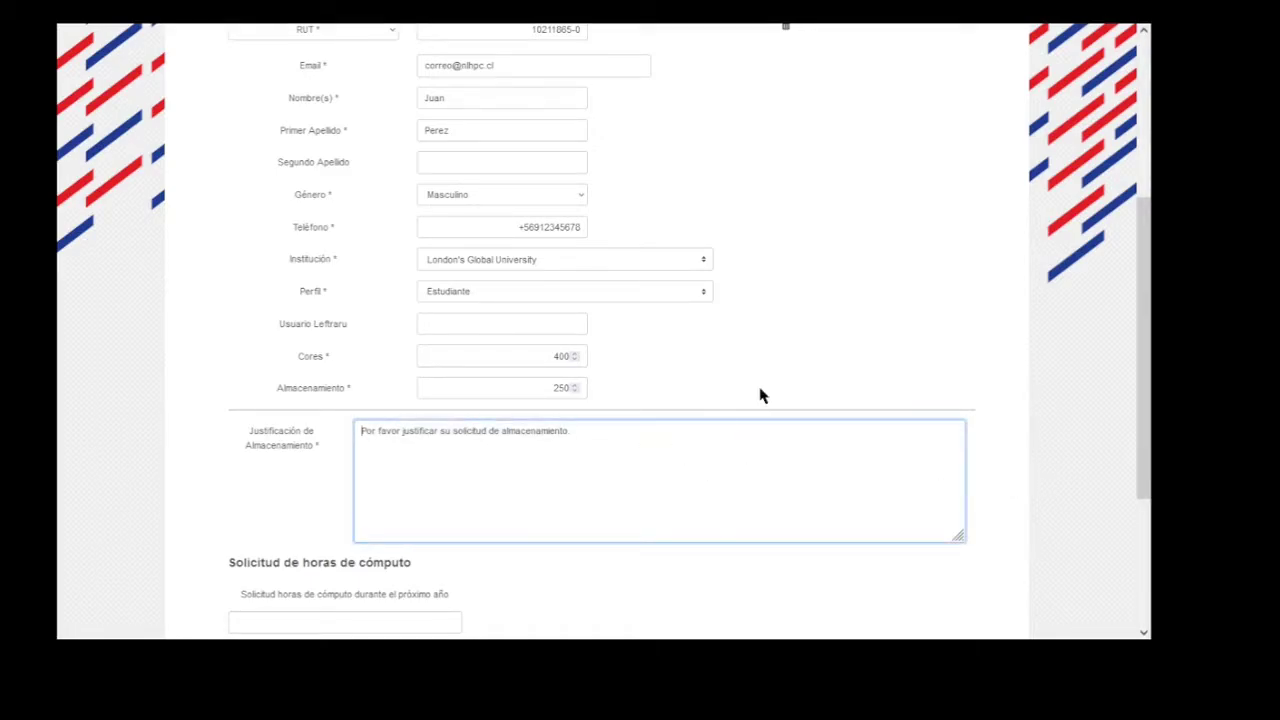
pyautogui.write('simulaciones complejas que requieren mucho espacio y no es posible reducirla. Se liberará espacio tan pronto se termine.')
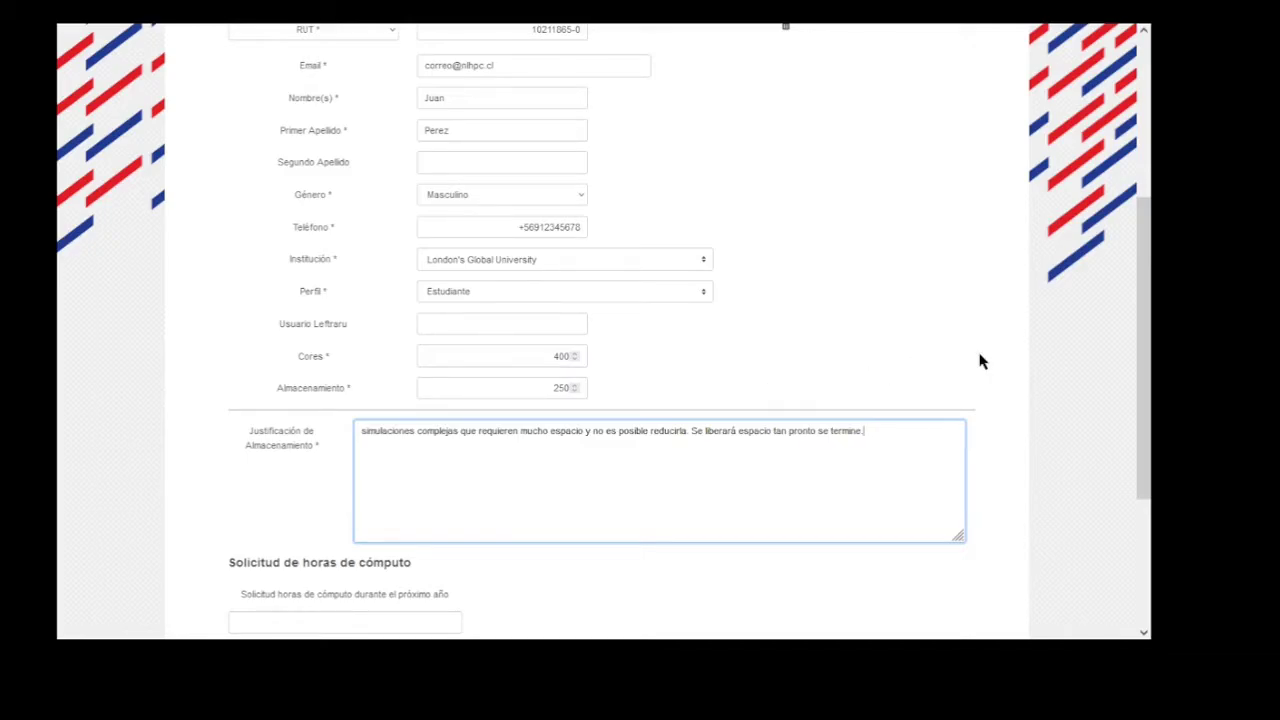
pyautogui.scroll(-1, 981, 362)
pyautogui.scroll(-2, 981, 362)
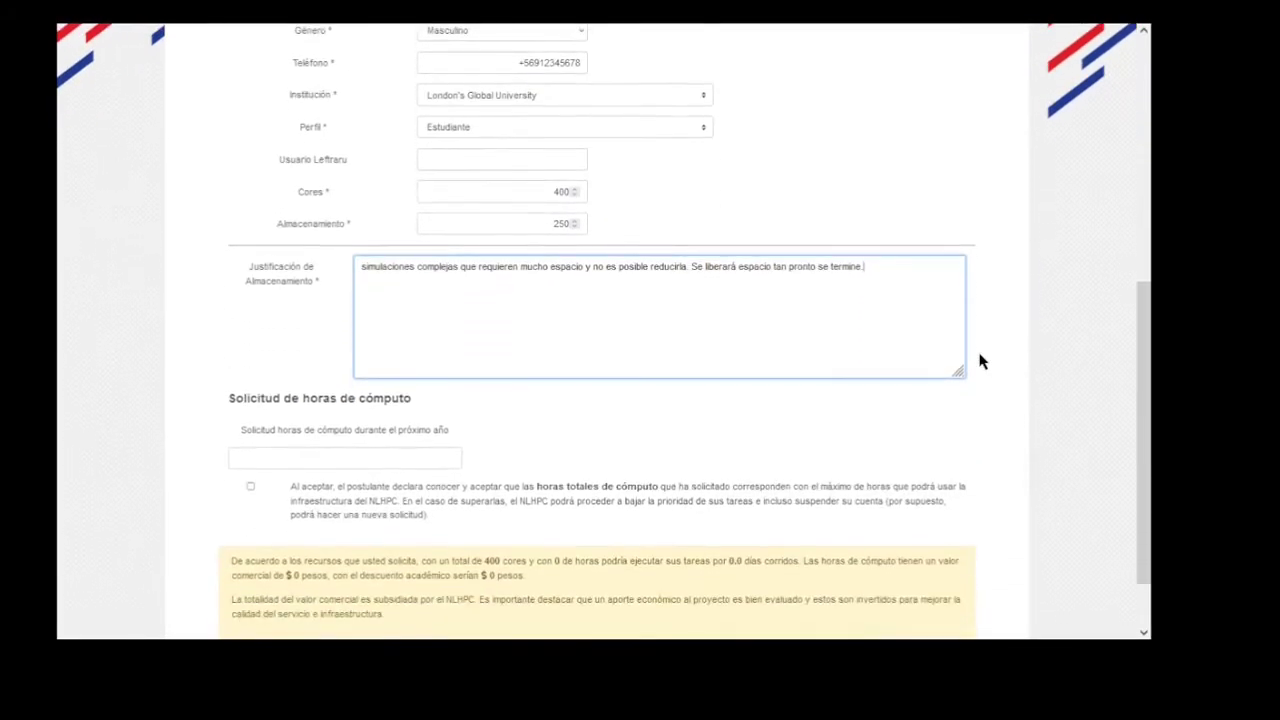
pyautogui.click(367, 426)
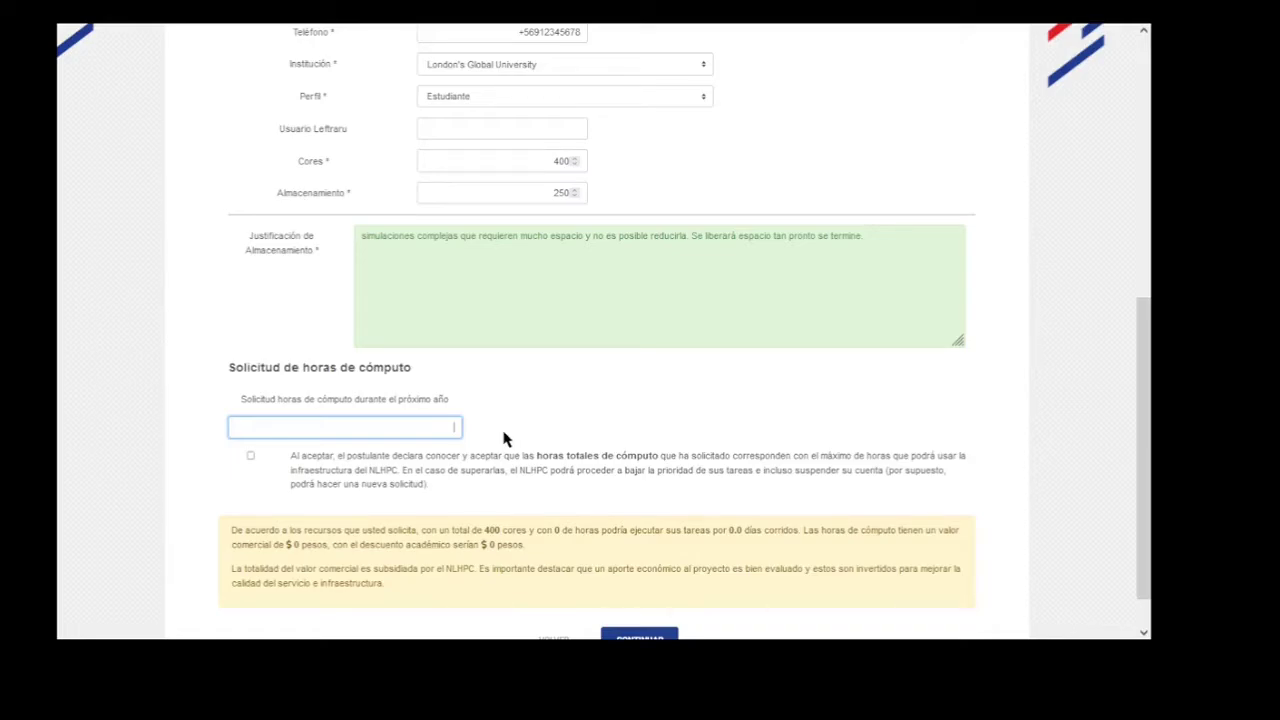
# Enter 960000 compute hours, accept the hours conditions, and continue to the Aporte step.
pyautogui.write('960')
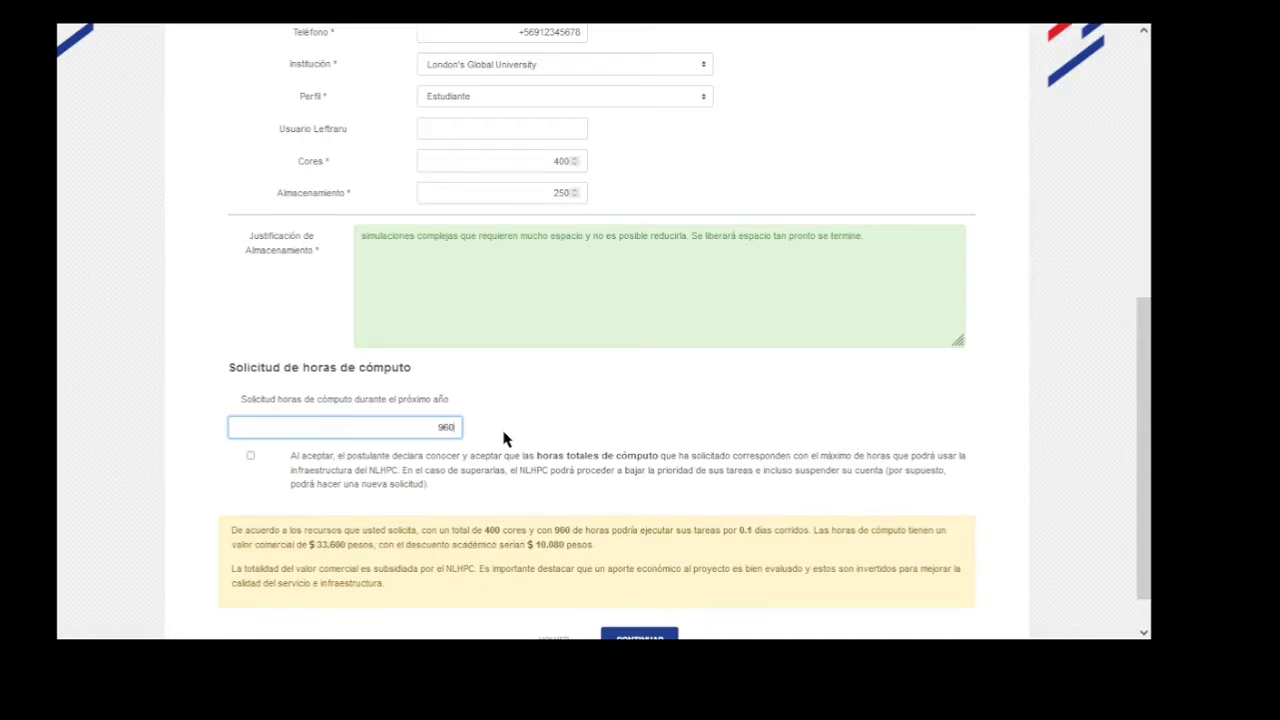
pyautogui.write('000')
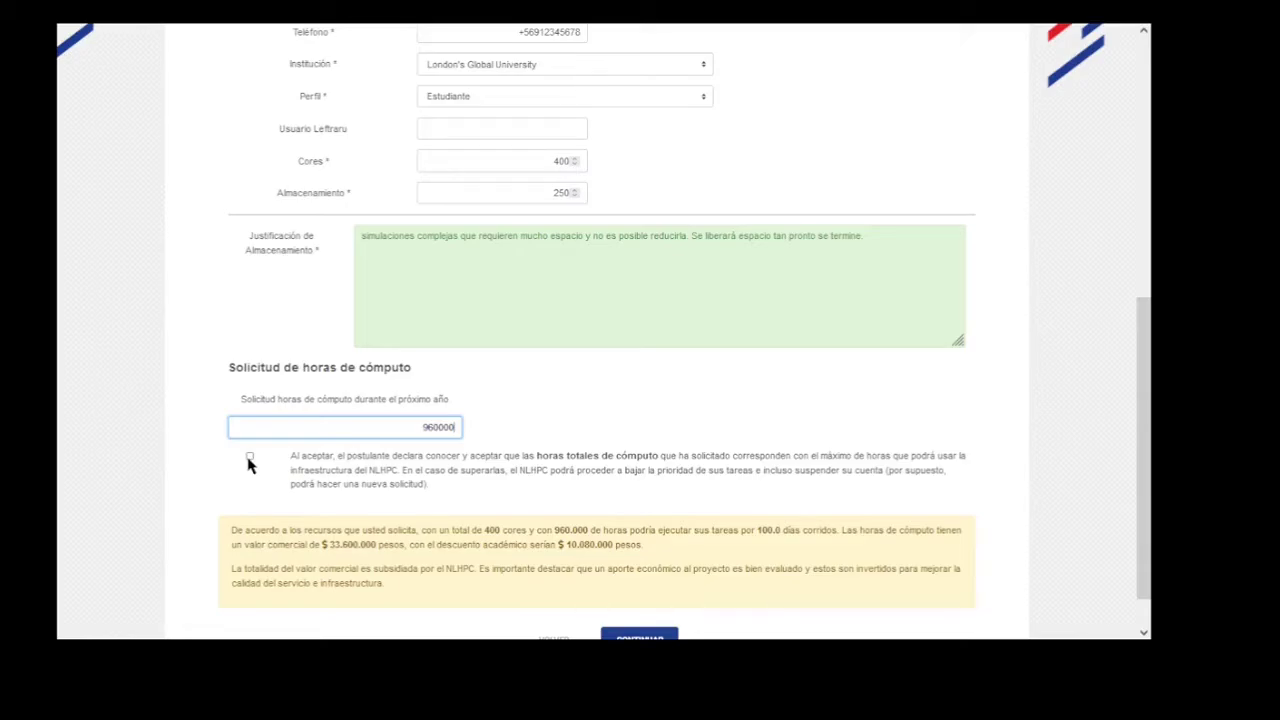
pyautogui.click(249, 457)
pyautogui.scroll(-1, 693, 455)
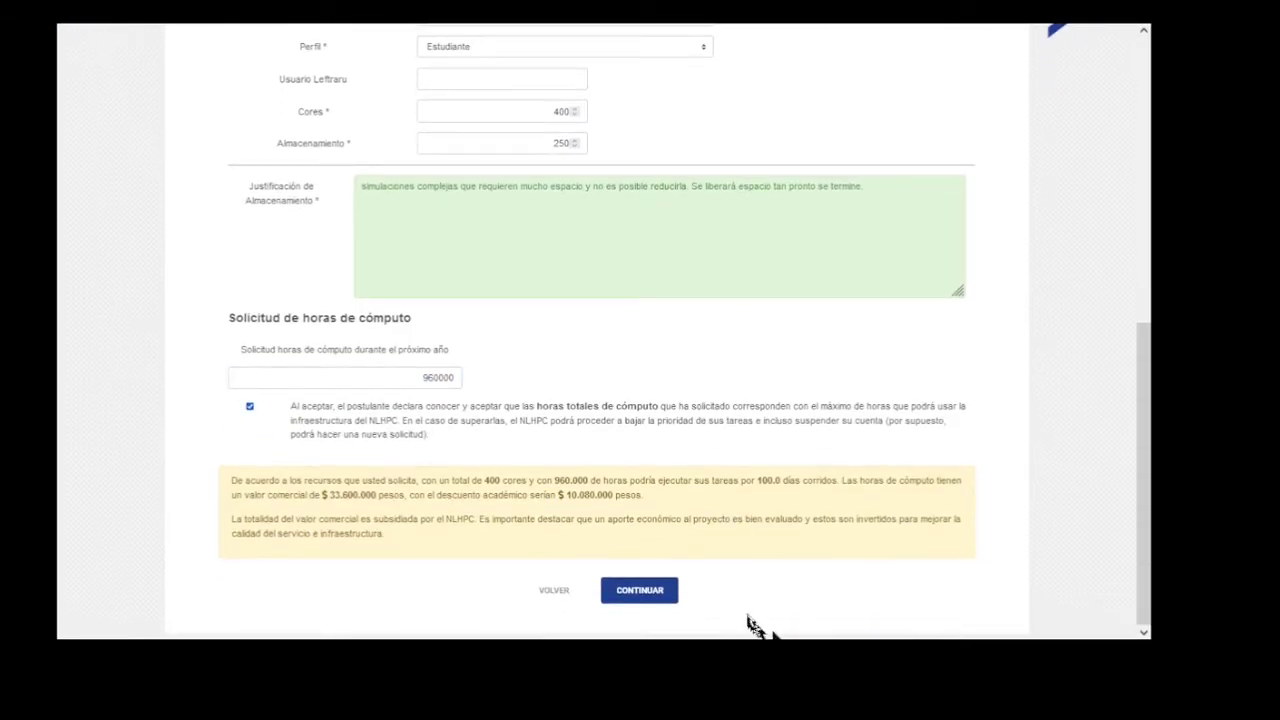
pyautogui.click(639, 590)
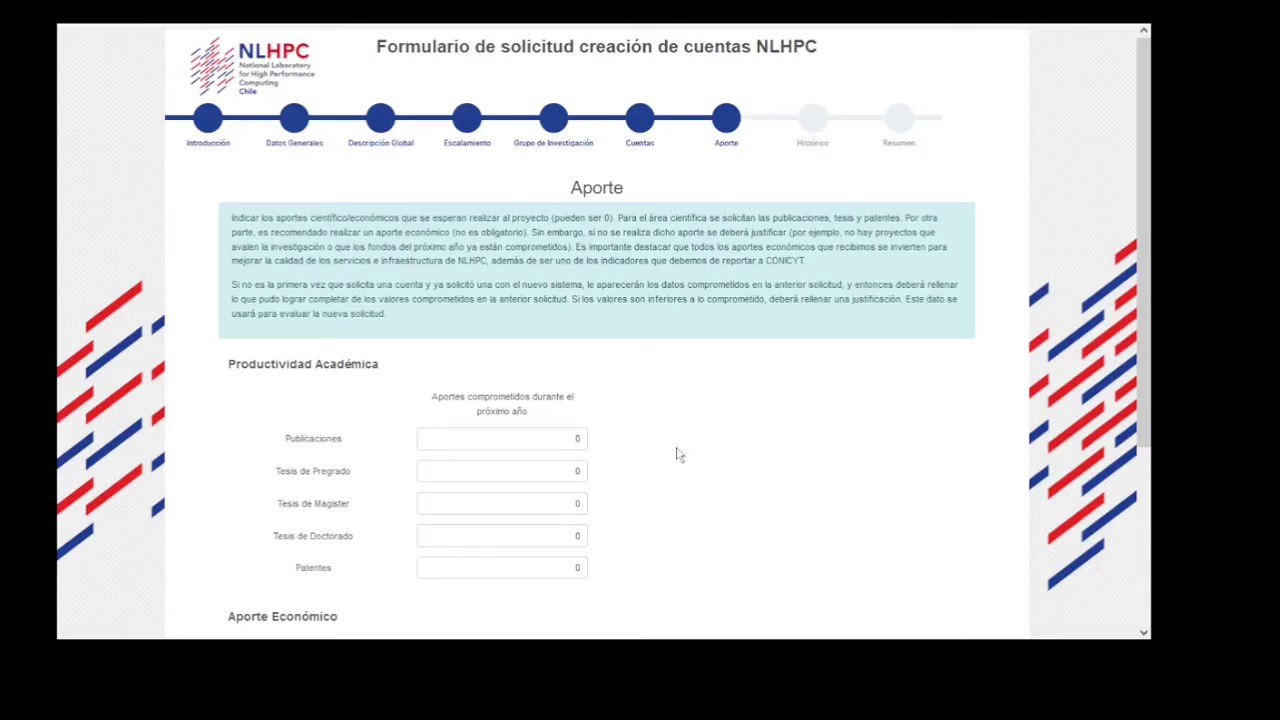
pyautogui.scroll(-1, 676, 455)
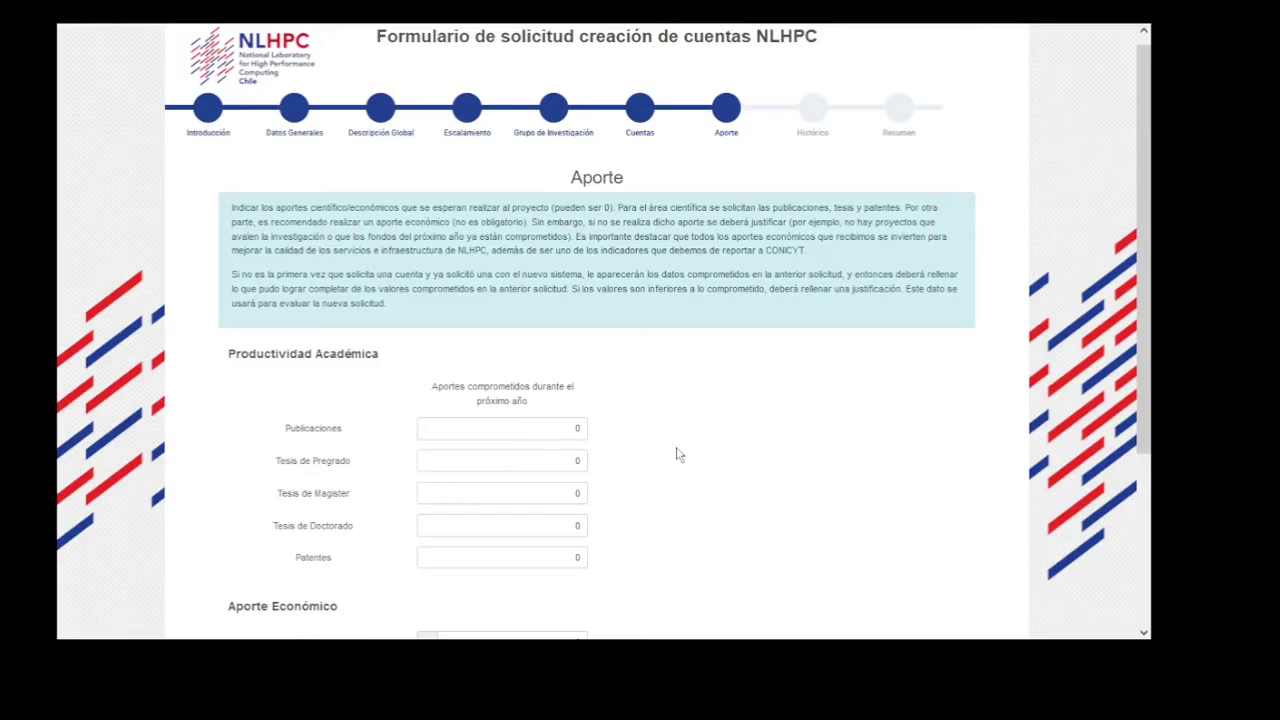
pyautogui.scroll(-1, 676, 455)
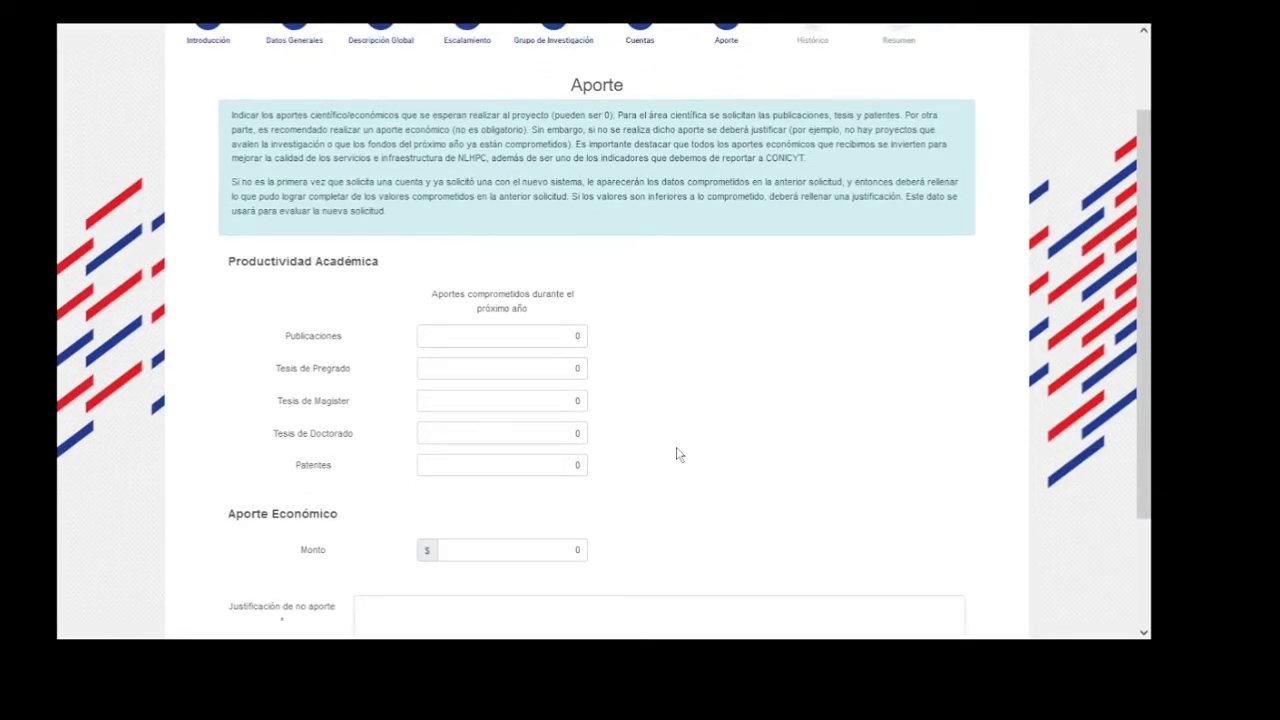